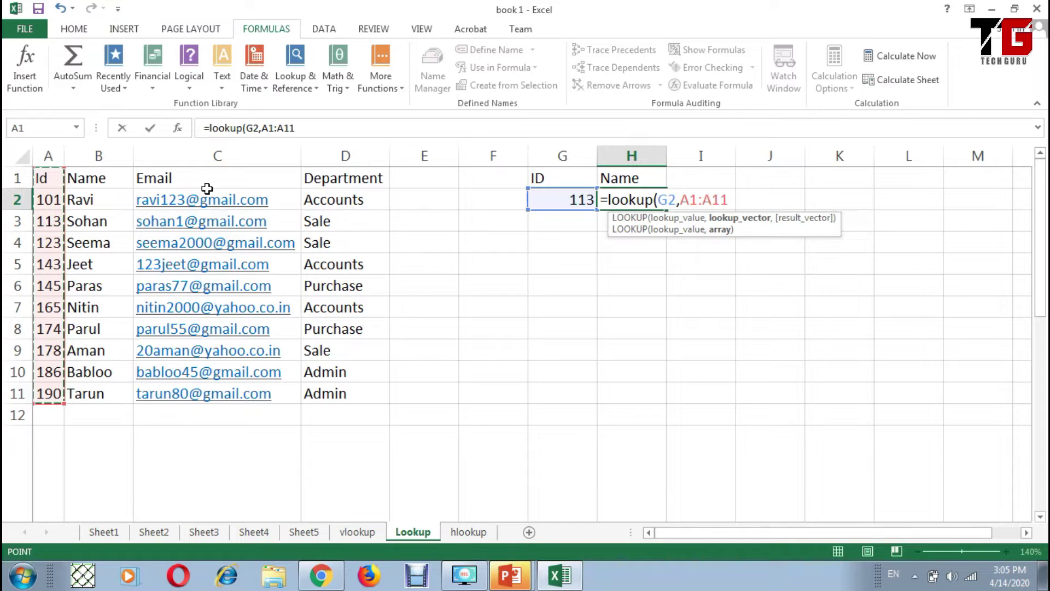
Complete the formula =LOOKUP(G2,A1:A11) in H2 and check it against the Id column and the lookup ID.
{"action": "type", "text": ")"}
{"action": "key", "text": "Return"}
{"action": "key", "text": "Up"}
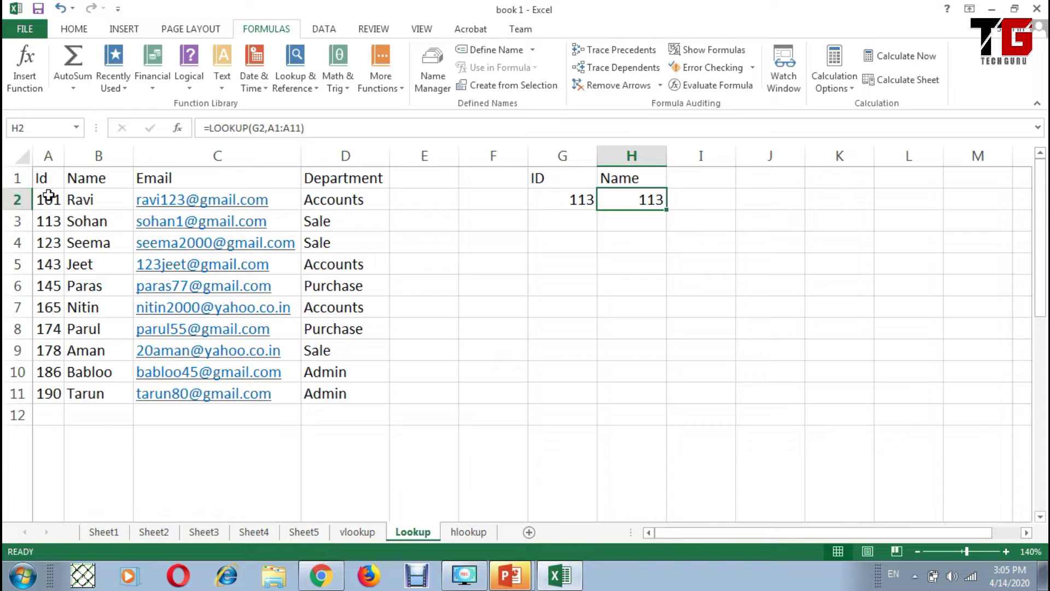
{"action": "left_click", "coordinate": [47, 157]}
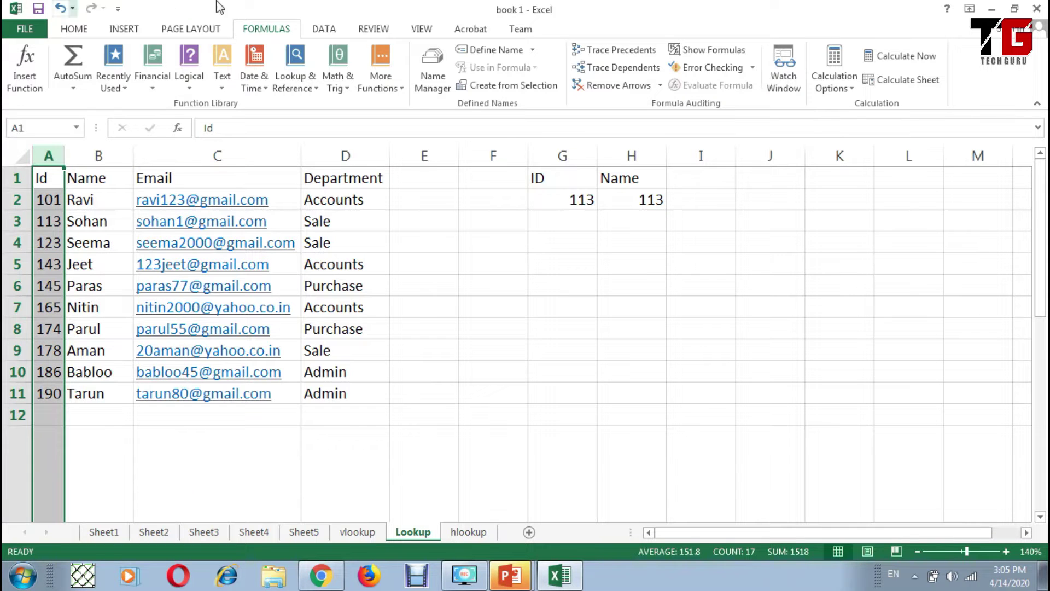
{"action": "left_click", "coordinate": [553, 198]}
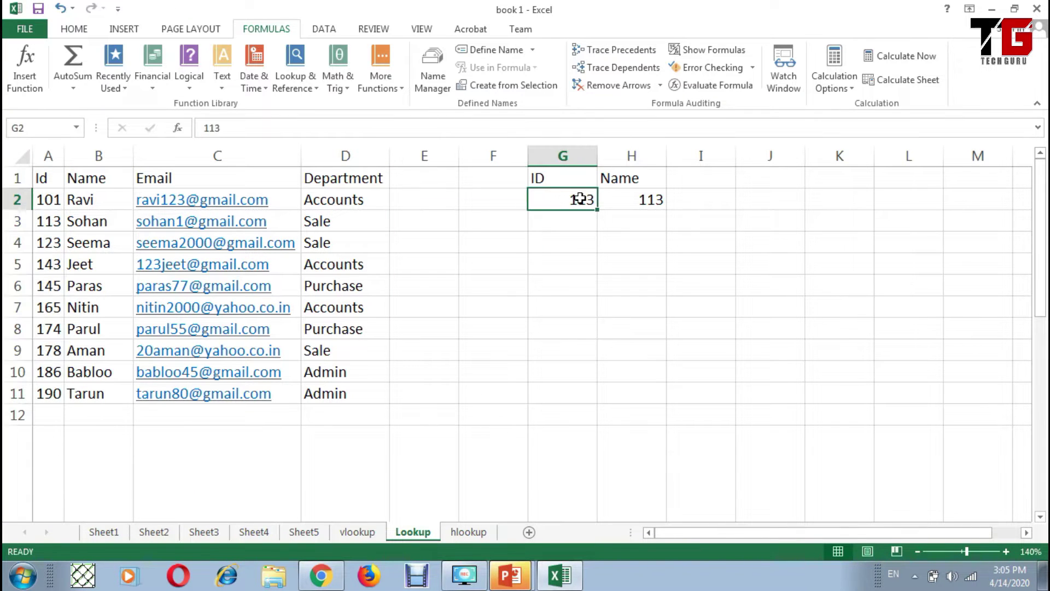
Extend the LOOKUP formula in H2 with the Name range B1:B11 as its result vector.
{"action": "left_click", "coordinate": [629, 198]}
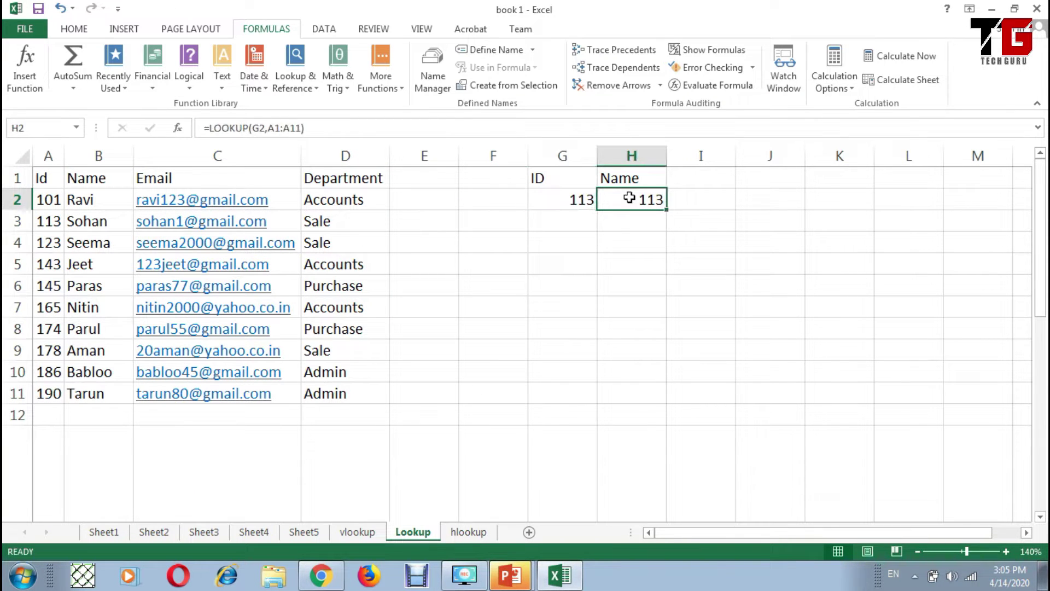
{"action": "key", "text": "F2"}
{"action": "key", "text": "BackSpace"}
{"action": "type", "text": ","}
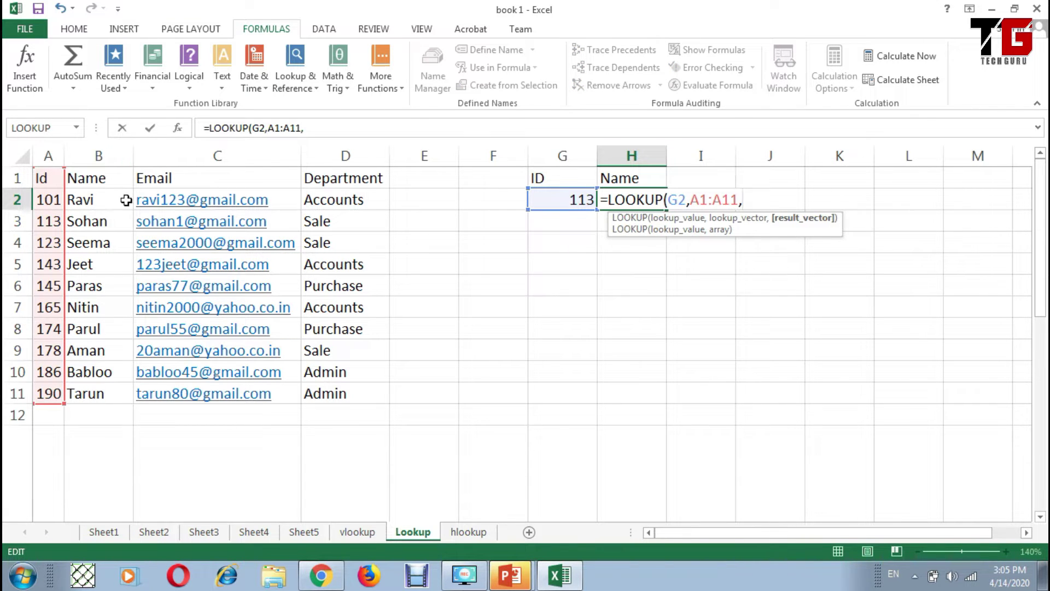
{"action": "left_click_drag", "start_coordinate": [96, 178], "coordinate": [94, 391]}
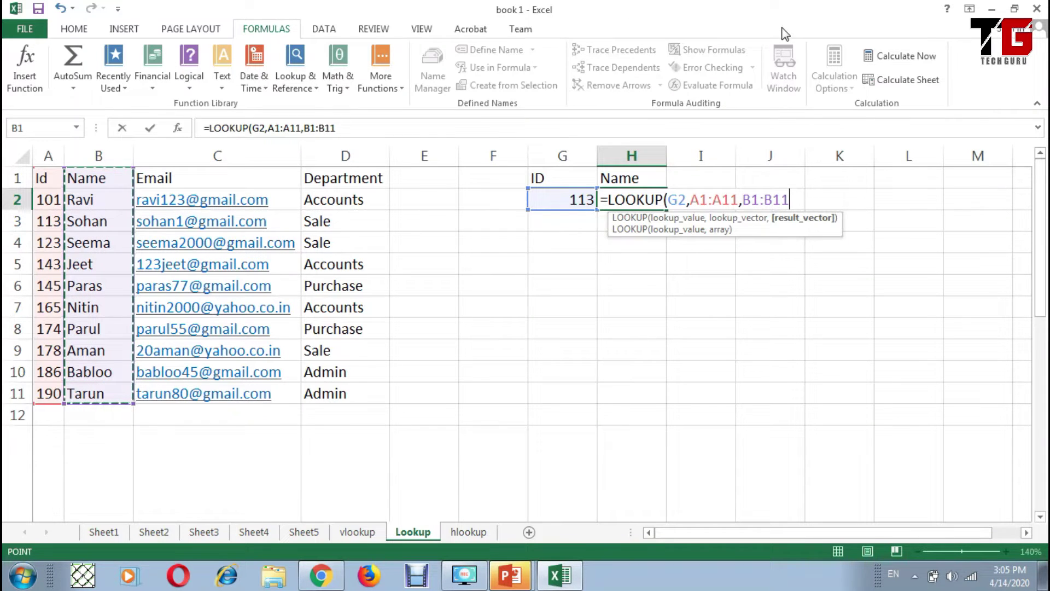
{"action": "type", "text": ")"}
{"action": "key", "text": "Return"}
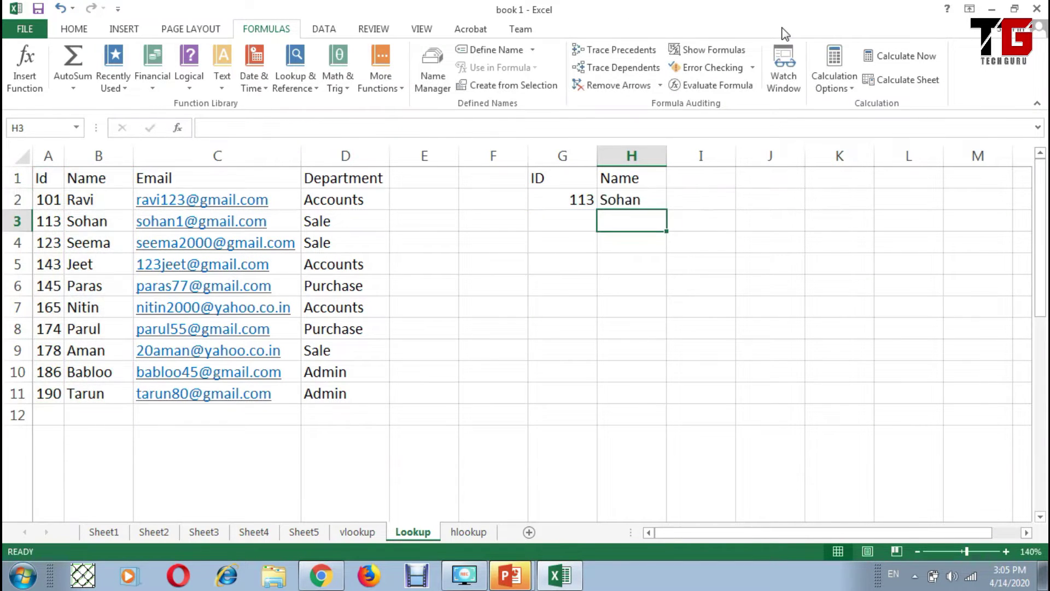
{"action": "key", "text": "Up"}
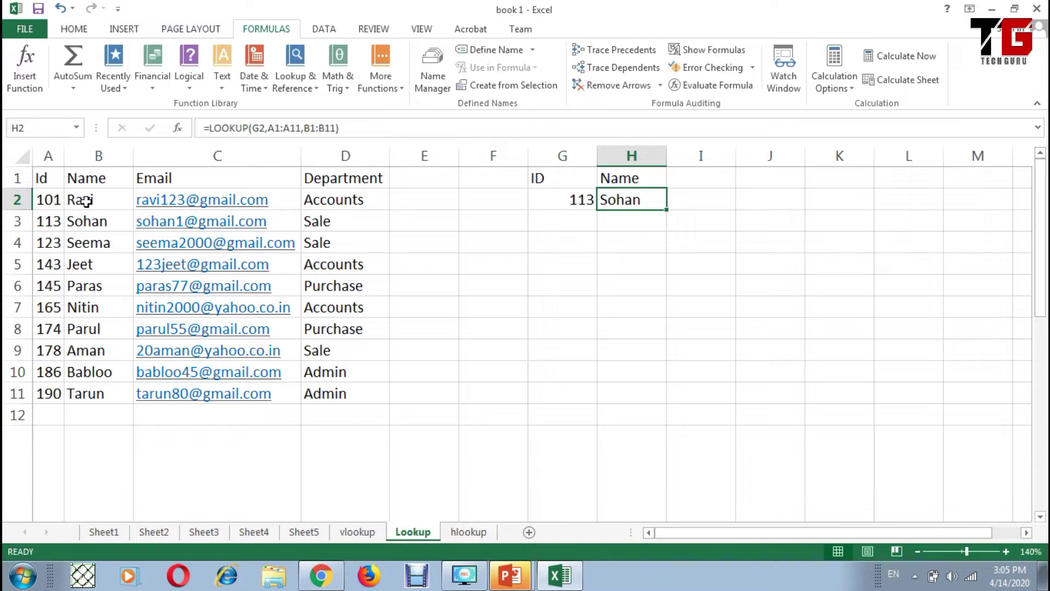
Test the name lookup by setting the ID in G2 to 145 and check the result in H2.
{"action": "left_click_drag", "start_coordinate": [41, 222], "coordinate": [104, 224]}
{"action": "left_click", "coordinate": [582, 205]}
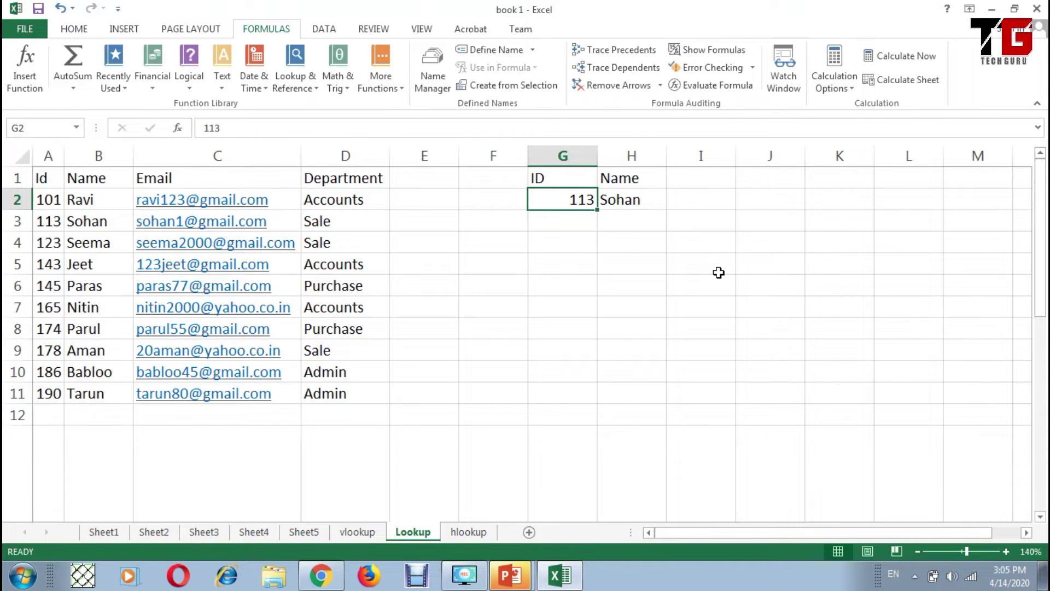
{"action": "type", "text": "145"}
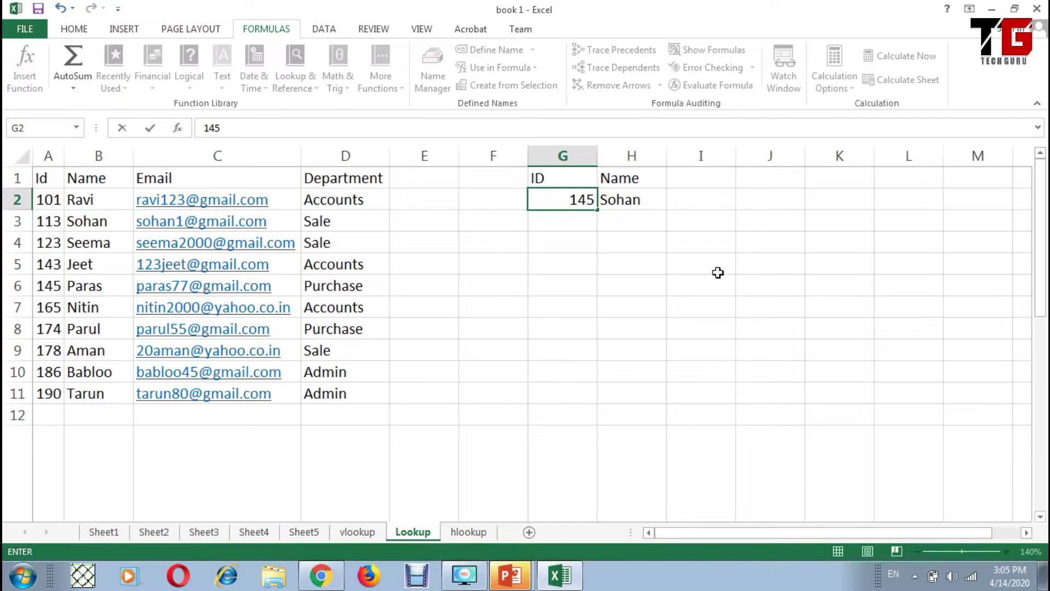
{"action": "key", "text": "Return"}
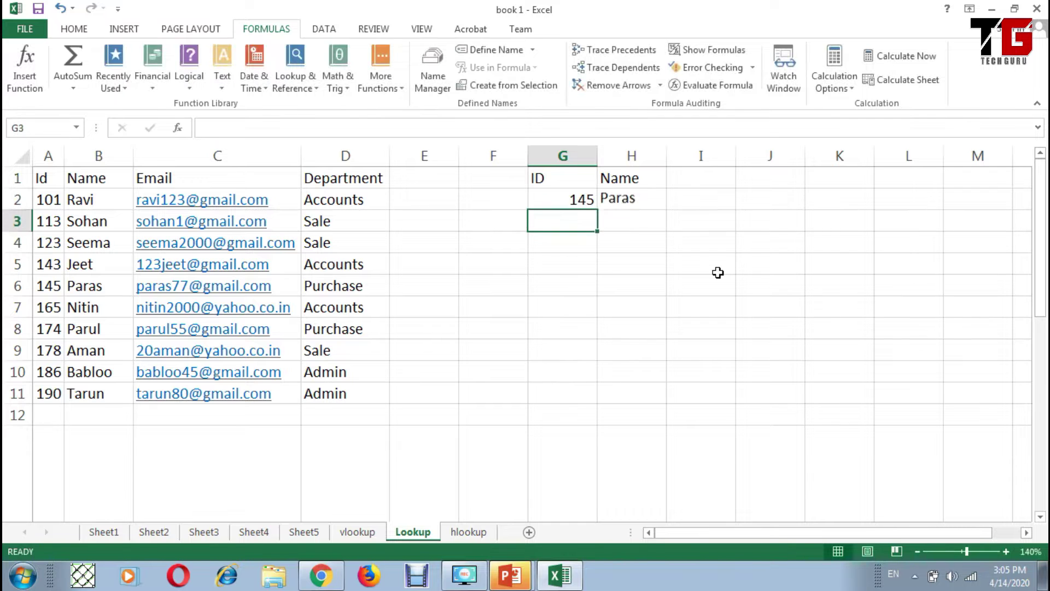
{"action": "left_click", "coordinate": [630, 199]}
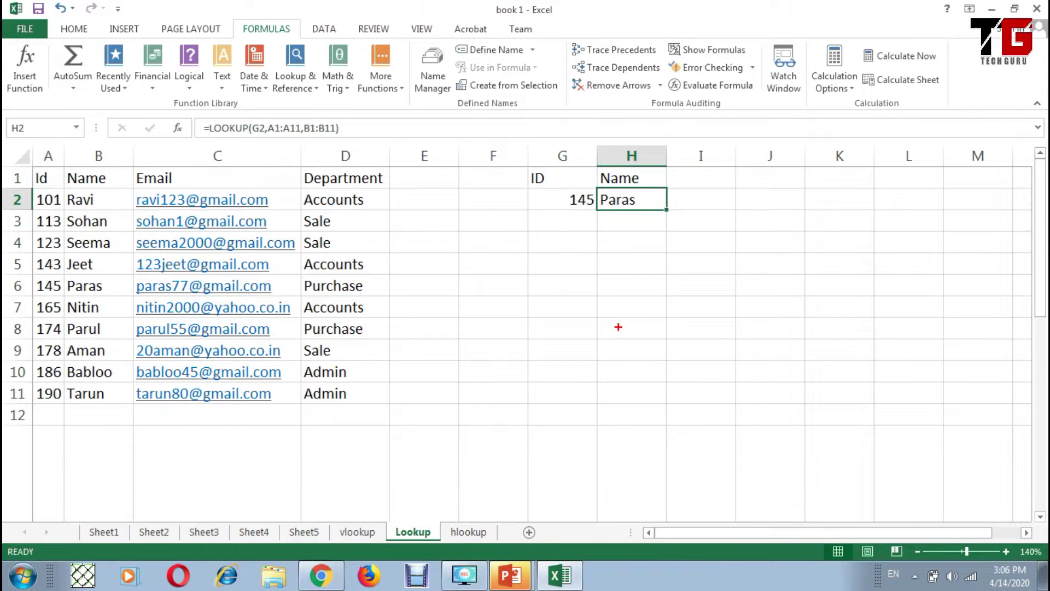
{"action": "left_click_drag", "start_coordinate": [200, 135], "coordinate": [234, 135]}
{"action": "mouse_move", "coordinate": [564, 212]}
{"action": "left_mouse_down"}
{"action": "mouse_move", "coordinate": [595, 207]}
{"action": "mouse_move", "coordinate": [566, 210]}
{"action": "left_mouse_up"}
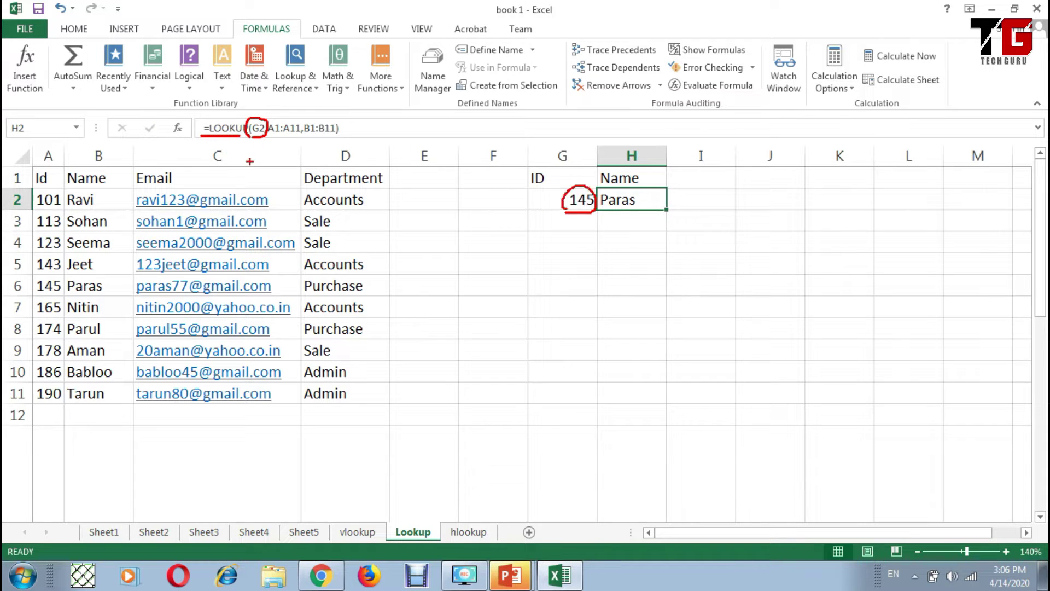
{"action": "left_click_drag", "start_coordinate": [268, 139], "coordinate": [350, 133]}
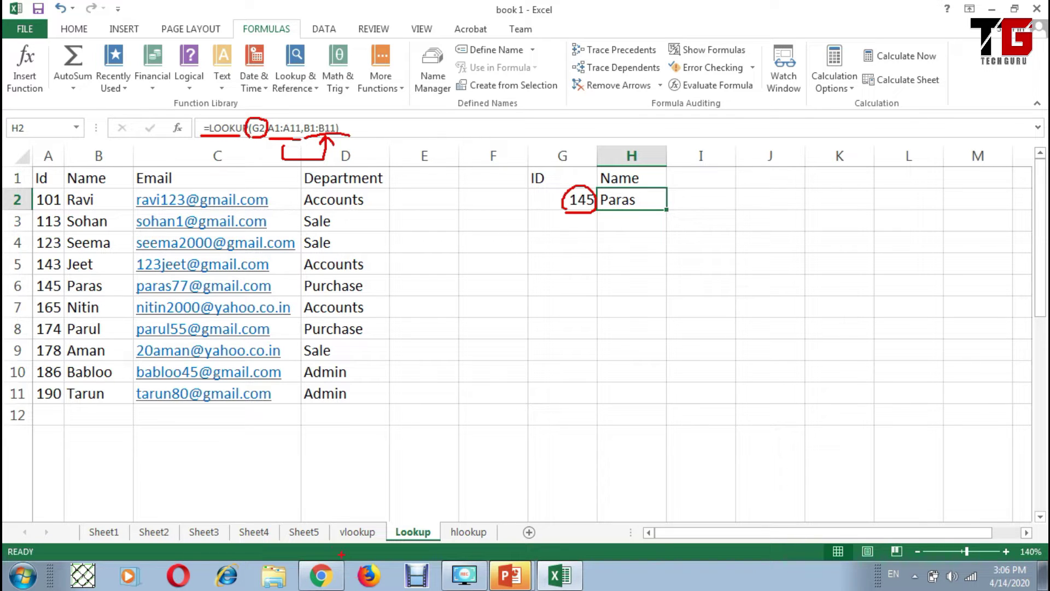
{"action": "key", "text": "Escape"}
Enter a second formula, =LOOKUP(G2,A1:A11), in H4 that looks up the ID without a result vector.
{"action": "left_click", "coordinate": [558, 252]}
{"action": "key", "text": "Right"}
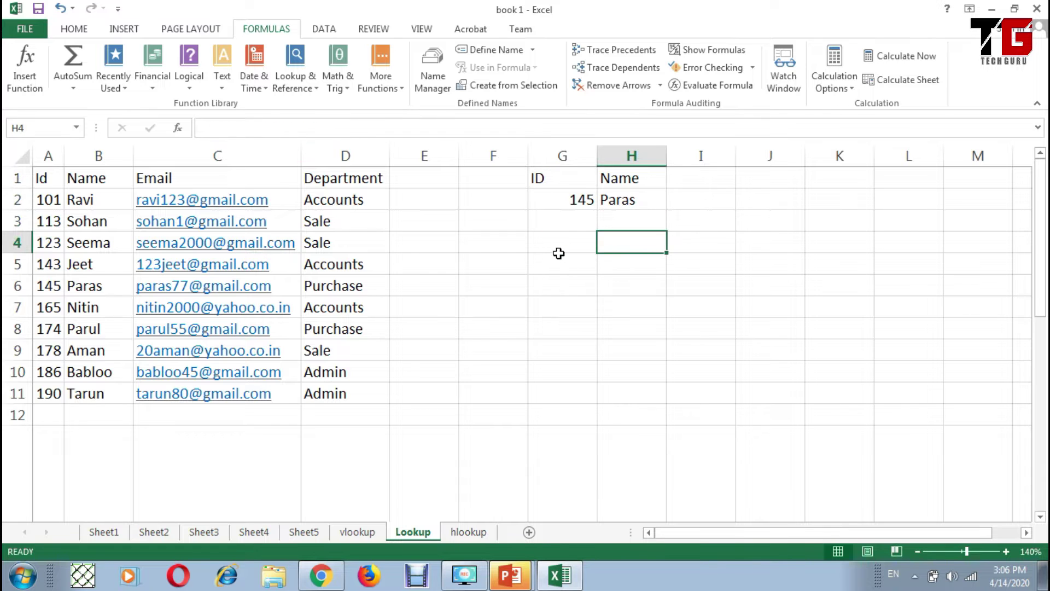
{"action": "type", "text": "=lookup"}
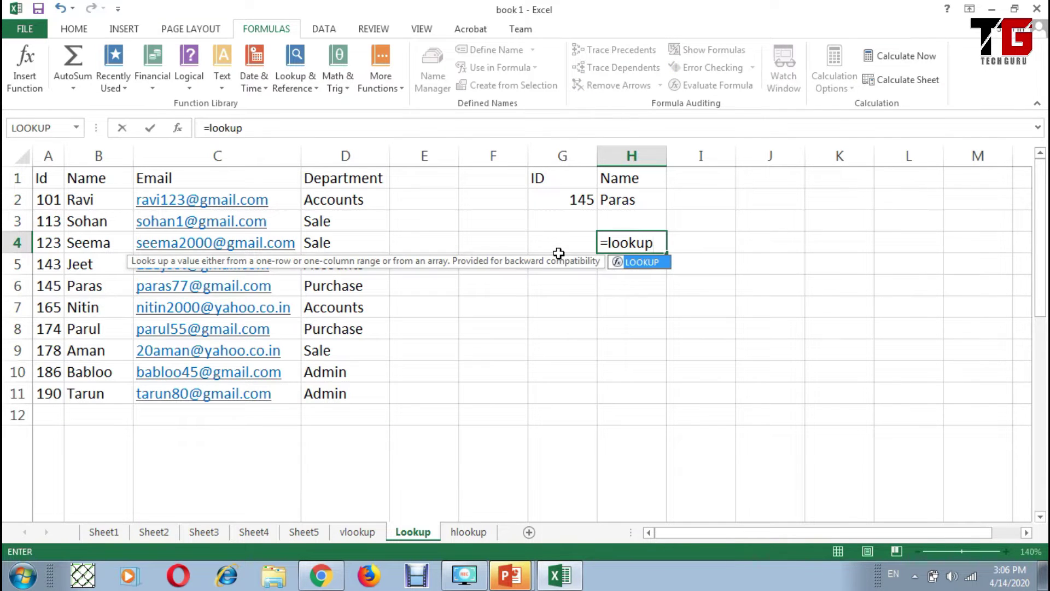
{"action": "type", "text": "("}
{"action": "left_click", "coordinate": [567, 200]}
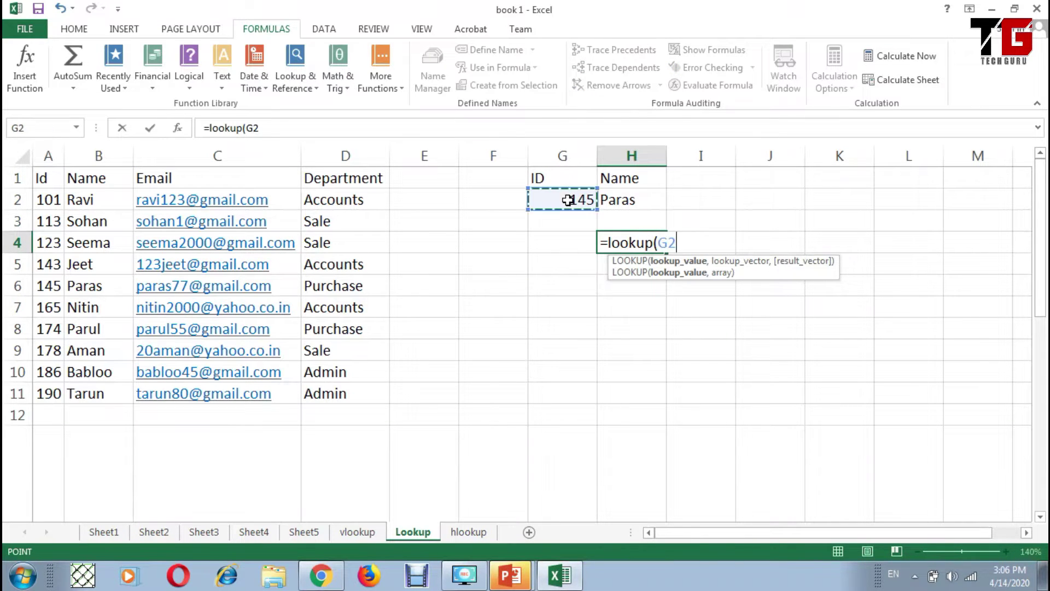
{"action": "type", "text": ","}
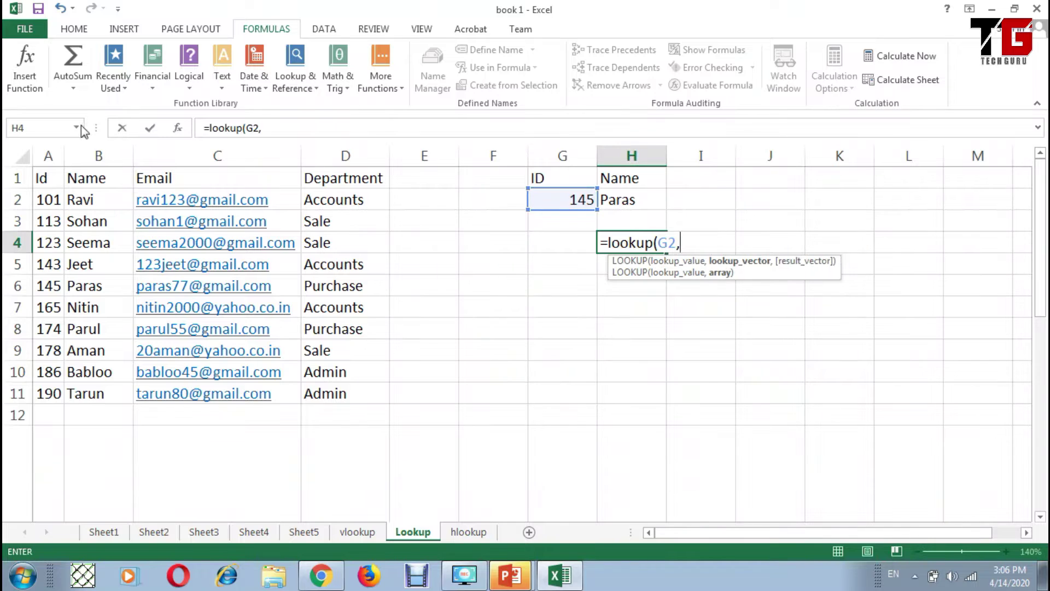
{"action": "left_click_drag", "start_coordinate": [48, 178], "coordinate": [48, 393]}
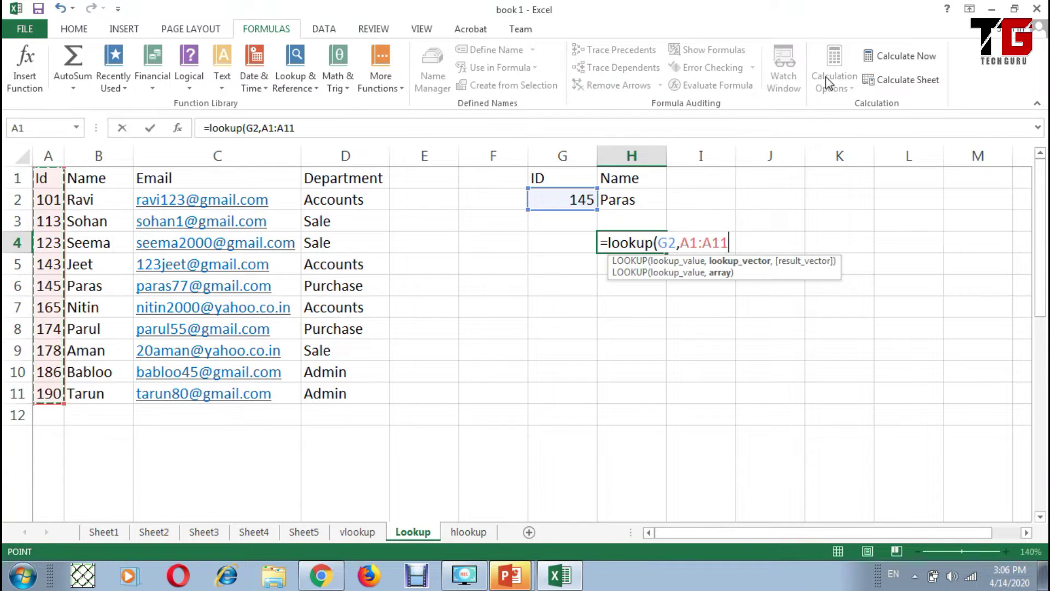
{"action": "key", "text": "Return"}
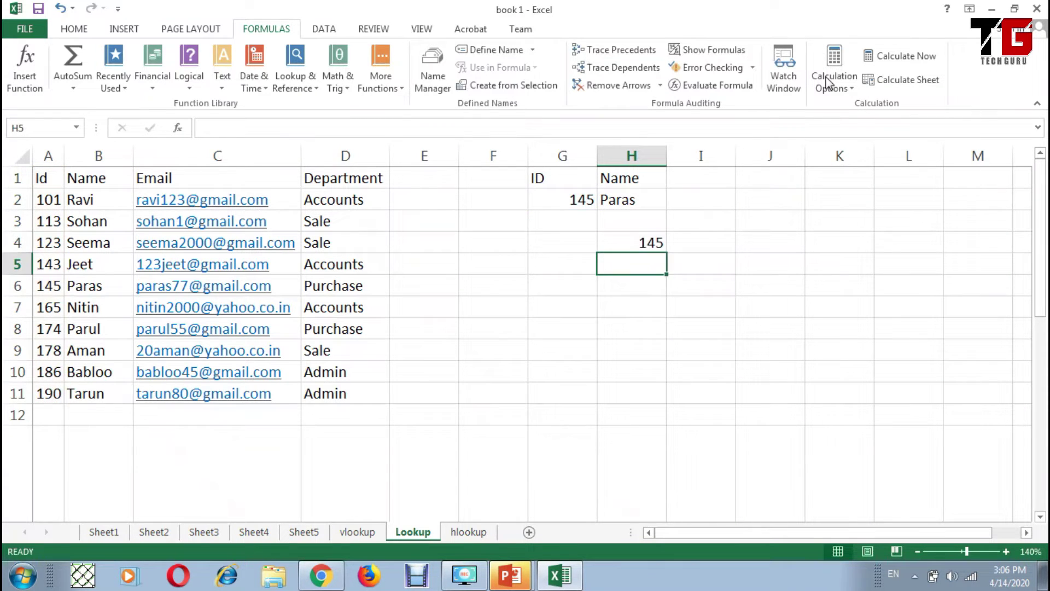
Test an ID missing from the list by setting G2 to 150 and check the result in H4.
{"action": "key", "text": "Up"}
{"action": "key", "text": "Left"}
{"action": "key", "text": "Up"}
{"action": "key", "text": "Up"}
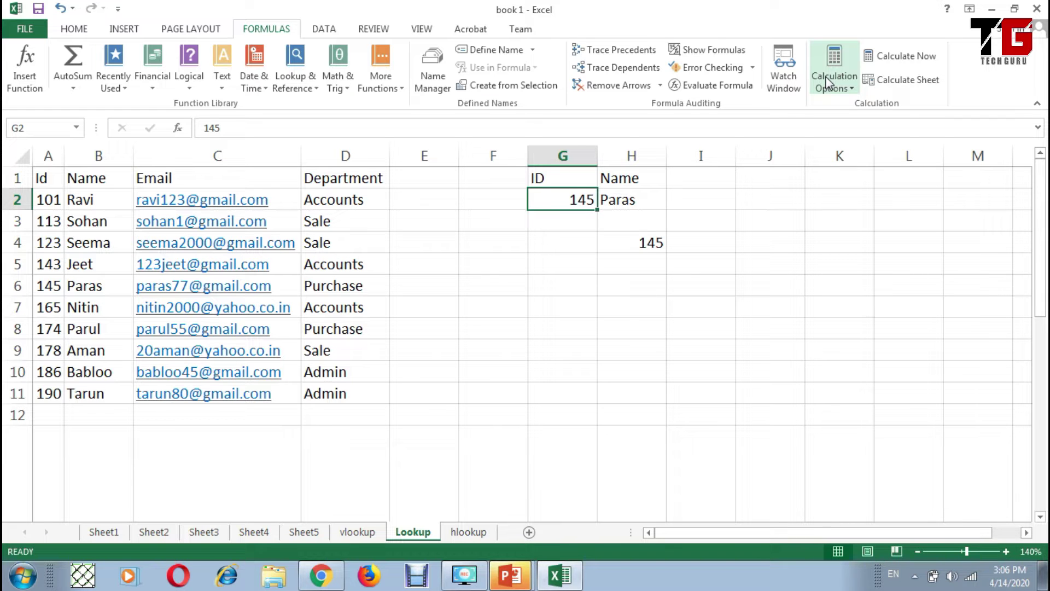
{"action": "type", "text": "150"}
{"action": "key", "text": "Down"}
{"action": "key", "text": "Down"}
{"action": "key", "text": "Right"}
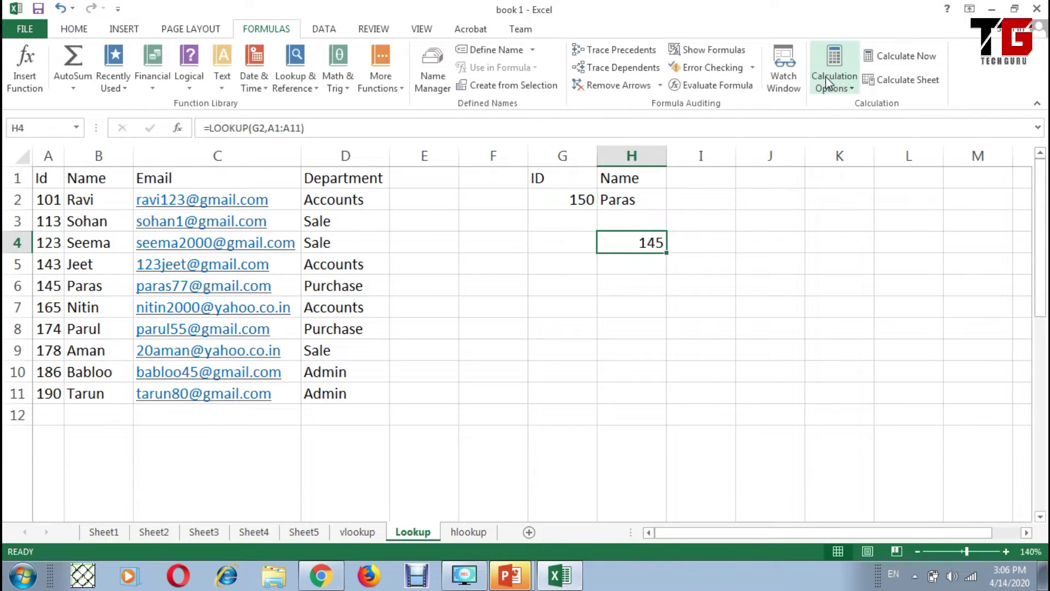
Change the lookup ID in G2 to 175 and check the results in H2 and H4.
{"action": "key", "text": "Left"}
{"action": "key", "text": "Up"}
{"action": "key", "text": "Up"}
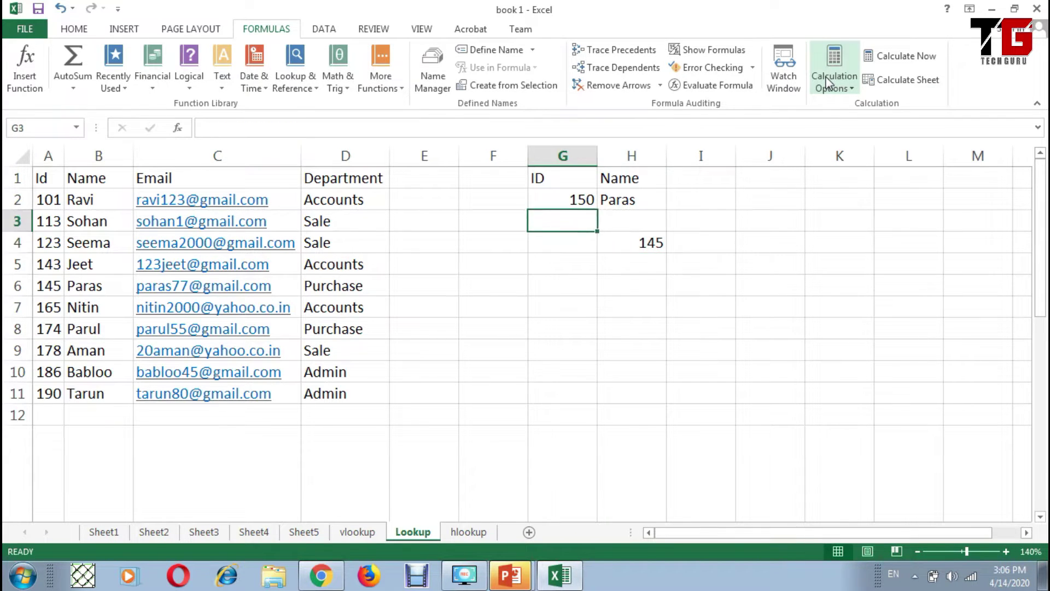
{"action": "type", "text": "175"}
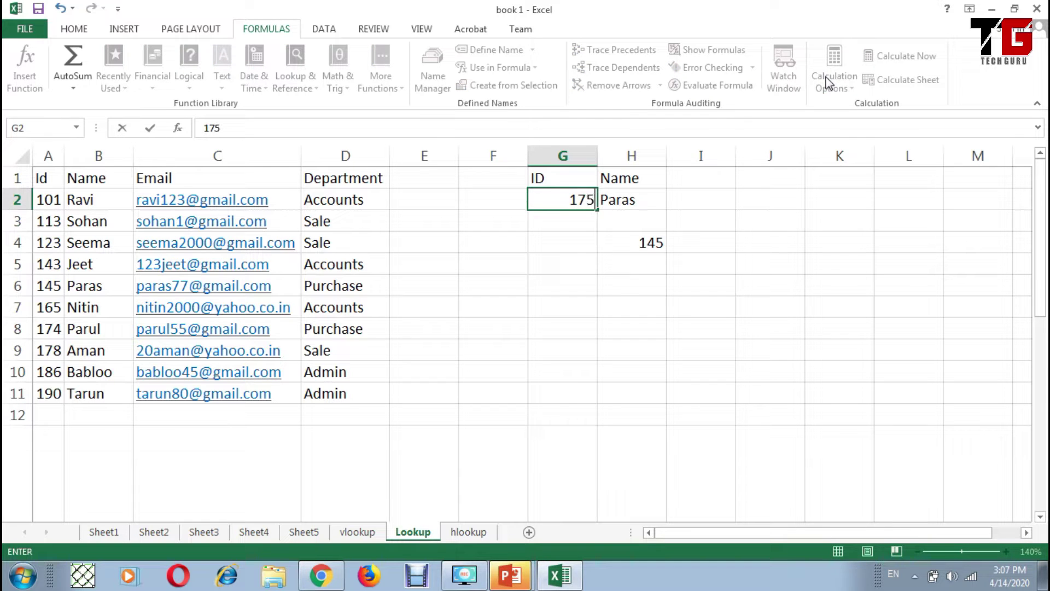
{"action": "key", "text": "Down"}
{"action": "key", "text": "Right"}
{"action": "key", "text": "Up"}
{"action": "key", "text": "Down"}
{"action": "key", "text": "Down"}
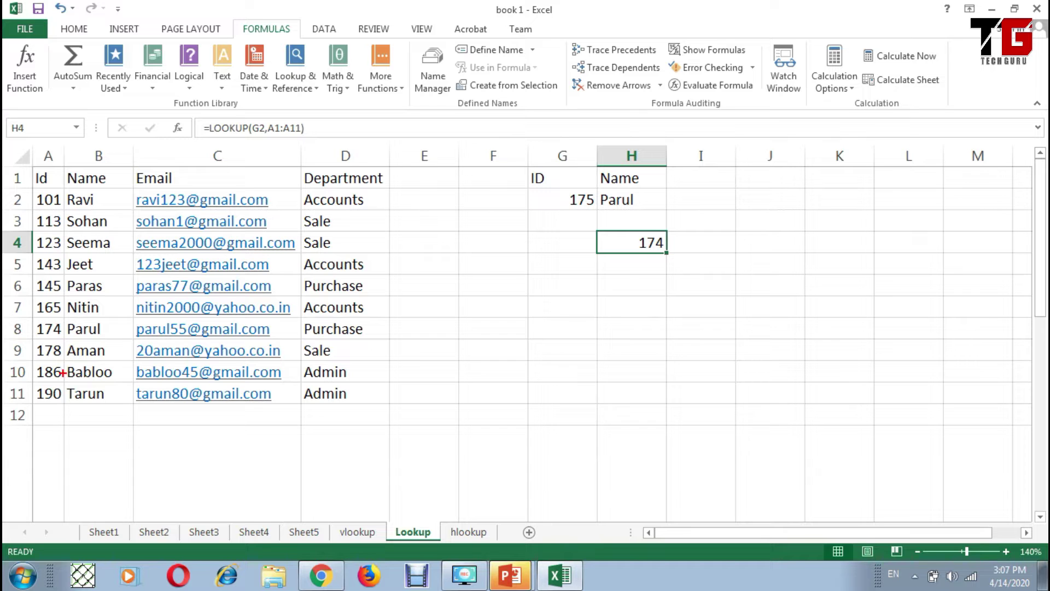
{"action": "left_click_drag", "start_coordinate": [597, 207], "coordinate": [596, 187]}
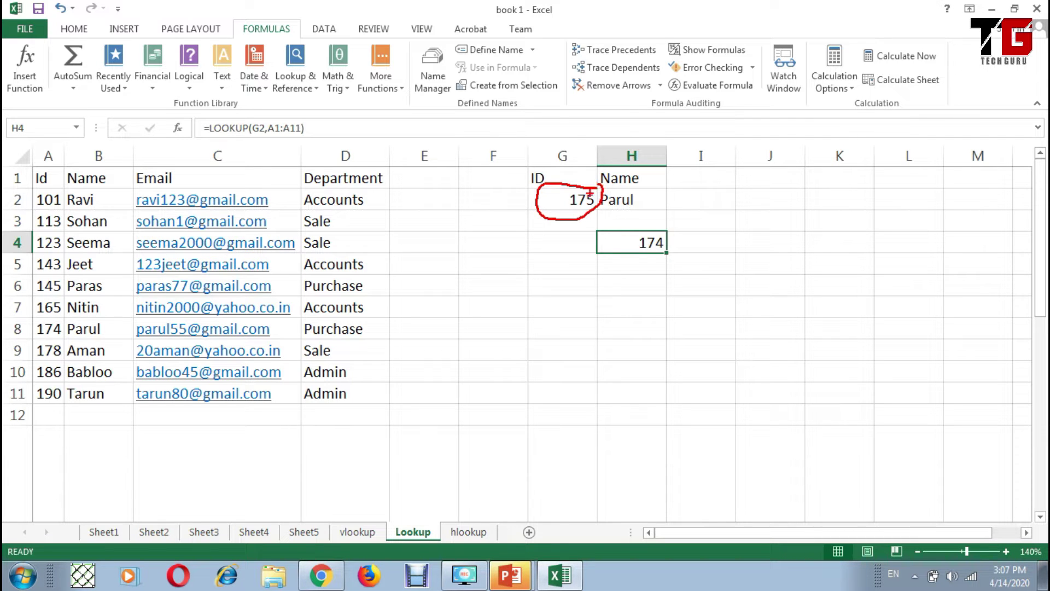
{"action": "left_click_drag", "start_coordinate": [57, 171], "coordinate": [66, 295]}
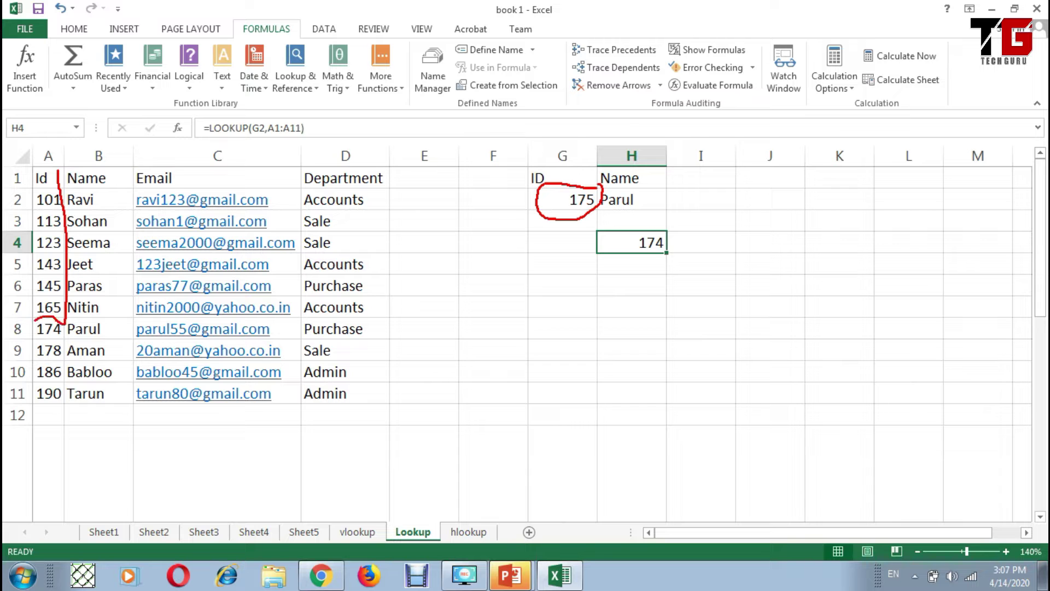
{"action": "left_click_drag", "start_coordinate": [31, 337], "coordinate": [63, 341]}
{"action": "mouse_move", "coordinate": [620, 254]}
{"action": "left_mouse_down"}
{"action": "mouse_move", "coordinate": [618, 268]}
{"action": "mouse_move", "coordinate": [649, 274]}
{"action": "left_mouse_up"}
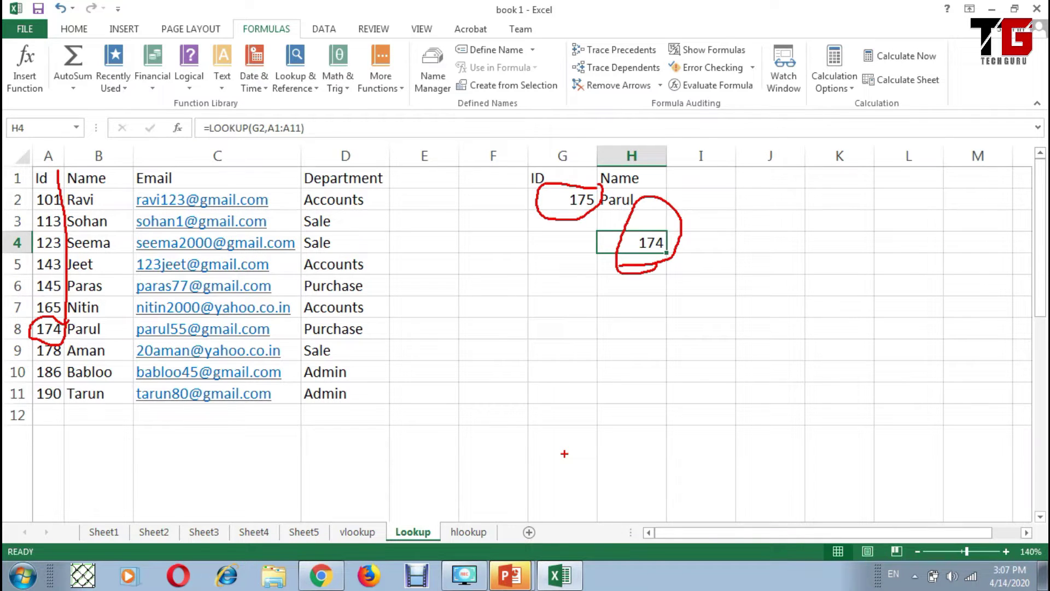
{"action": "key", "text": "Escape"}
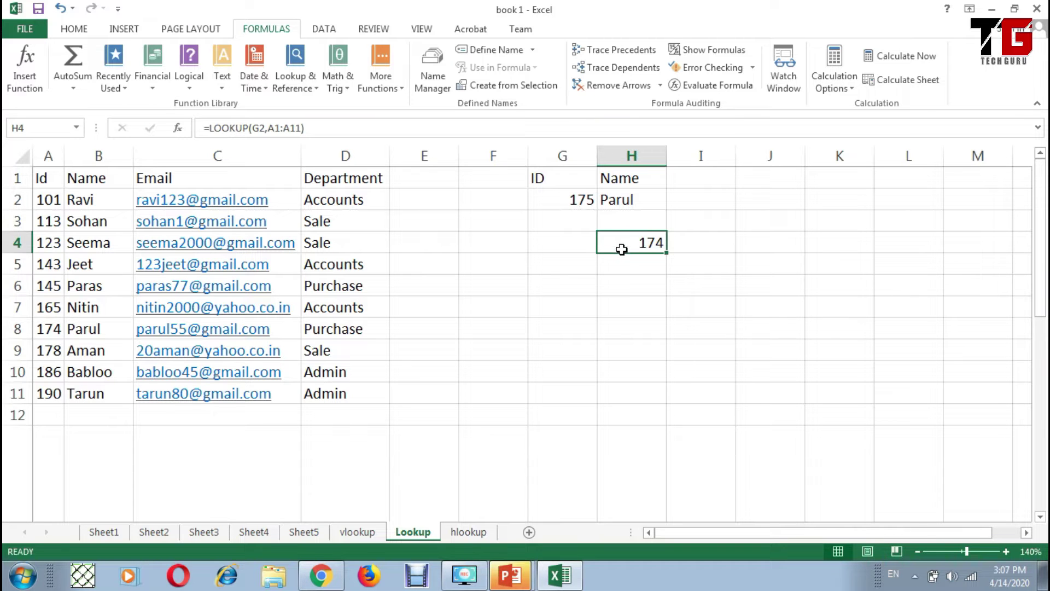
Set the lookup ID in G2 to 110 and check the result in H4.
{"action": "left_click", "coordinate": [573, 199]}
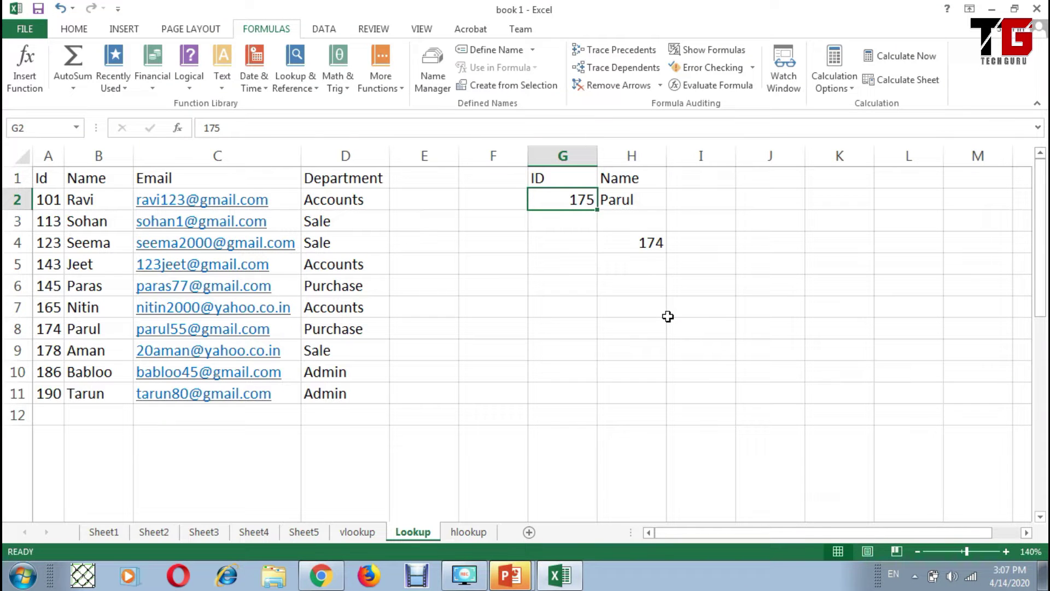
{"action": "type", "text": "110"}
{"action": "key", "text": "ctrl+Return"}
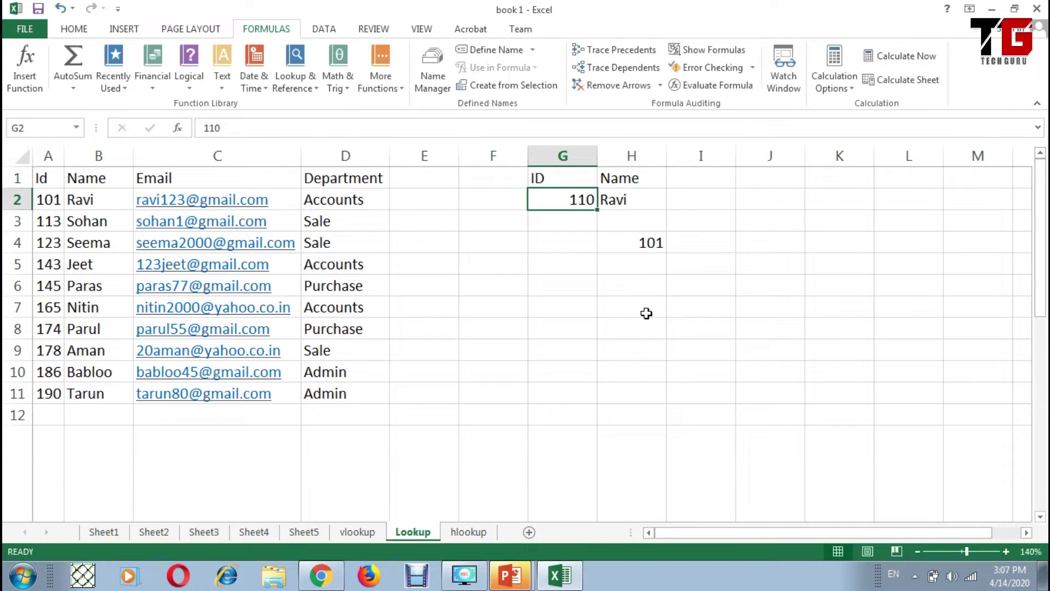
{"action": "left_click", "coordinate": [600, 240]}
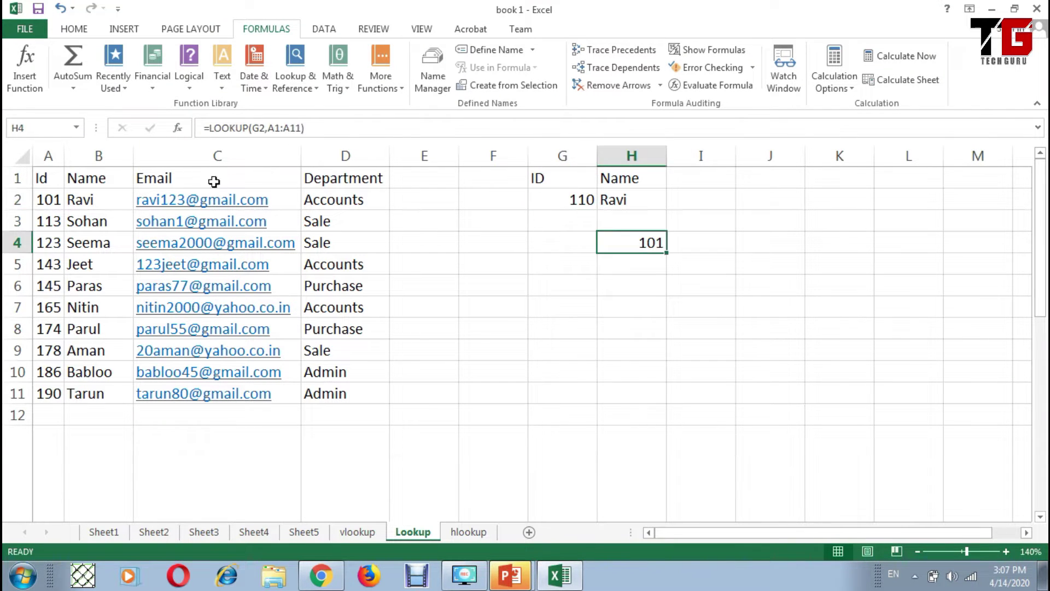
Compare the Id and name in row 2 of the table with the lookup result in H2.
{"action": "left_click", "coordinate": [48, 203]}
{"action": "key", "text": "shift+space"}
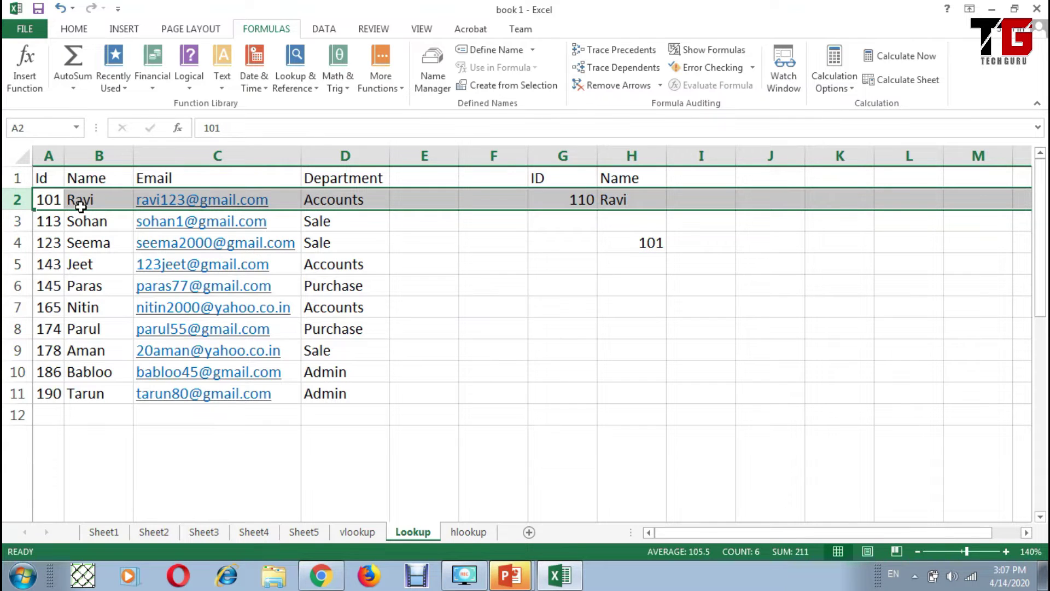
{"action": "left_click", "coordinate": [109, 203]}
{"action": "left_click", "coordinate": [637, 200]}
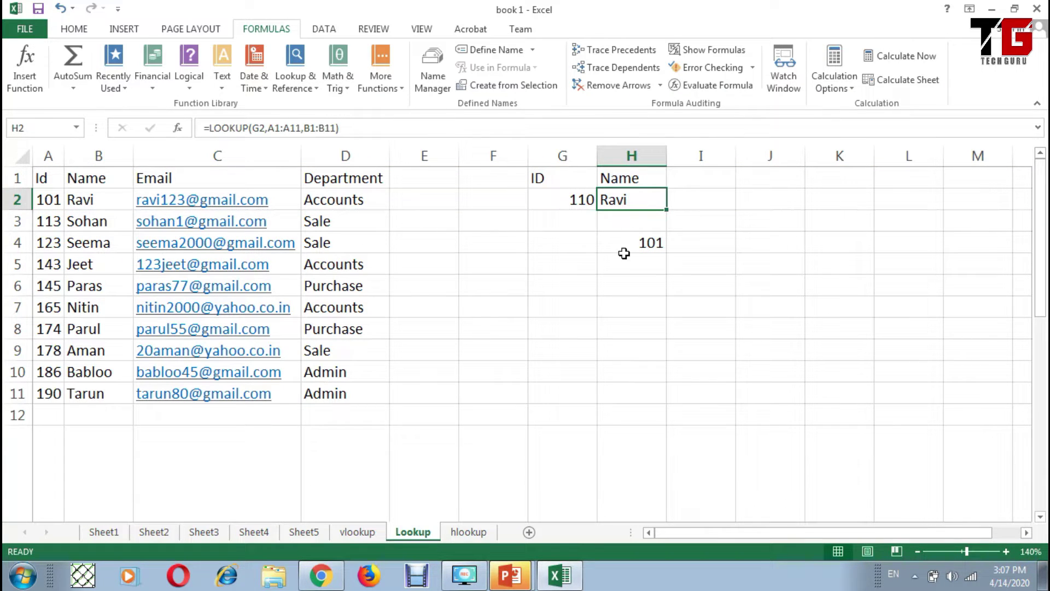
{"action": "left_click", "coordinate": [625, 310]}
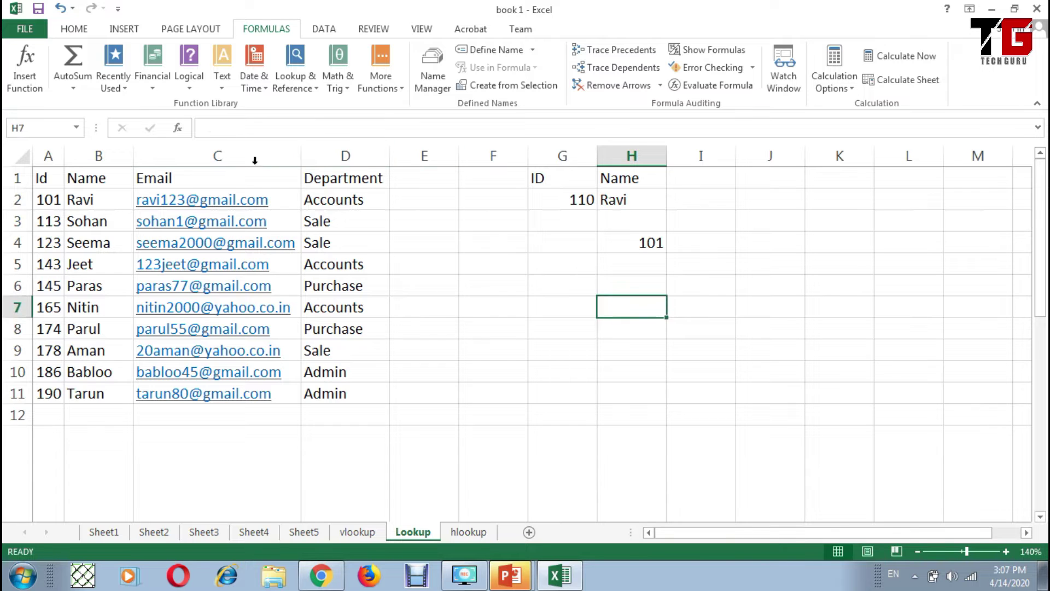
Break the ascending order of the Id column by setting A2 to 144 and A3 to 205.
{"action": "left_click", "coordinate": [620, 205]}
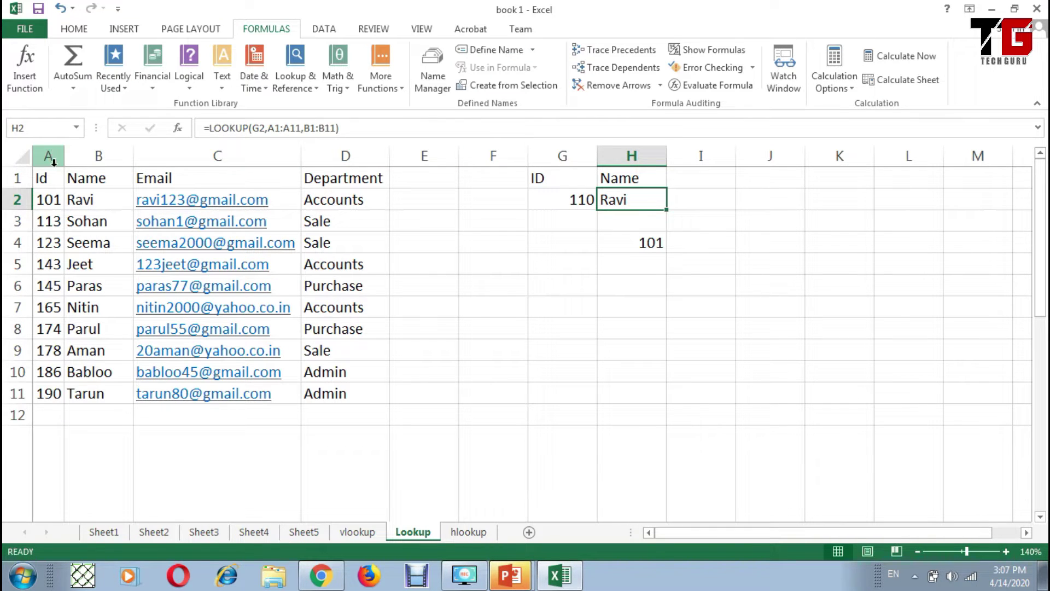
{"action": "left_click_drag", "start_coordinate": [47, 178], "coordinate": [51, 393]}
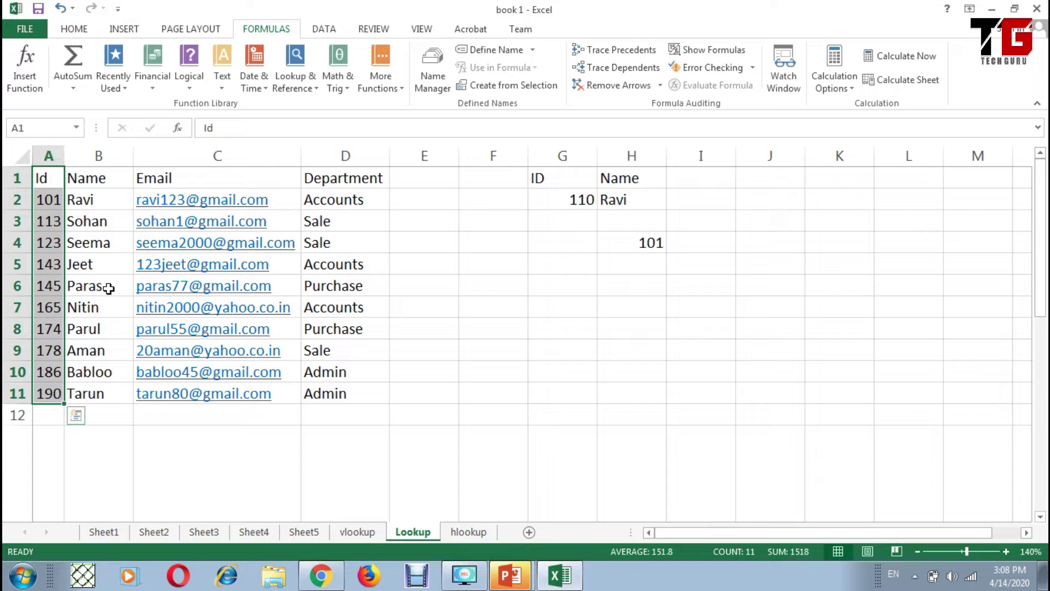
{"action": "key", "text": "Down"}
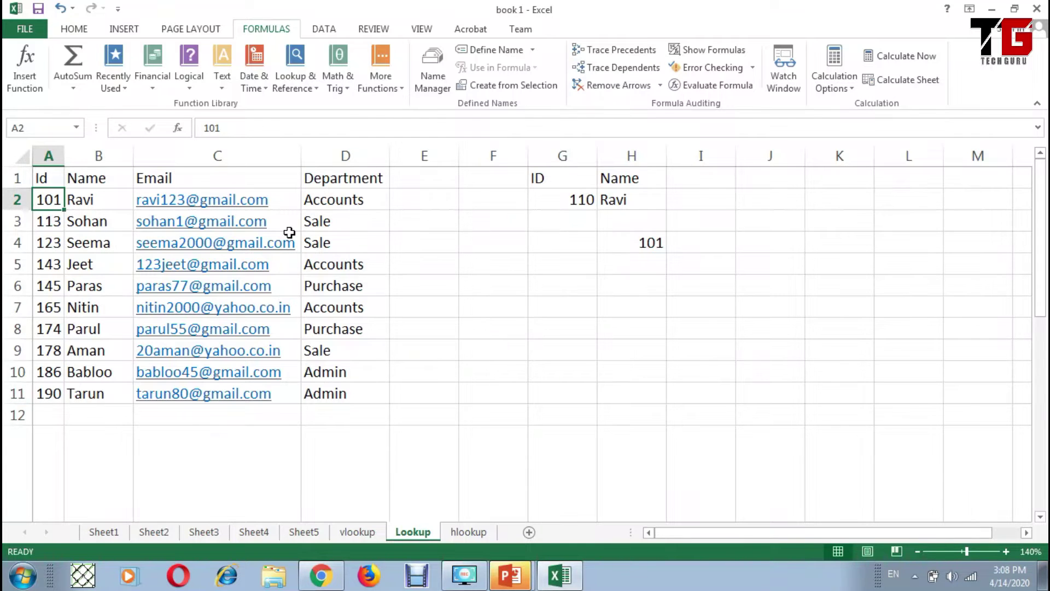
{"action": "type", "text": "144"}
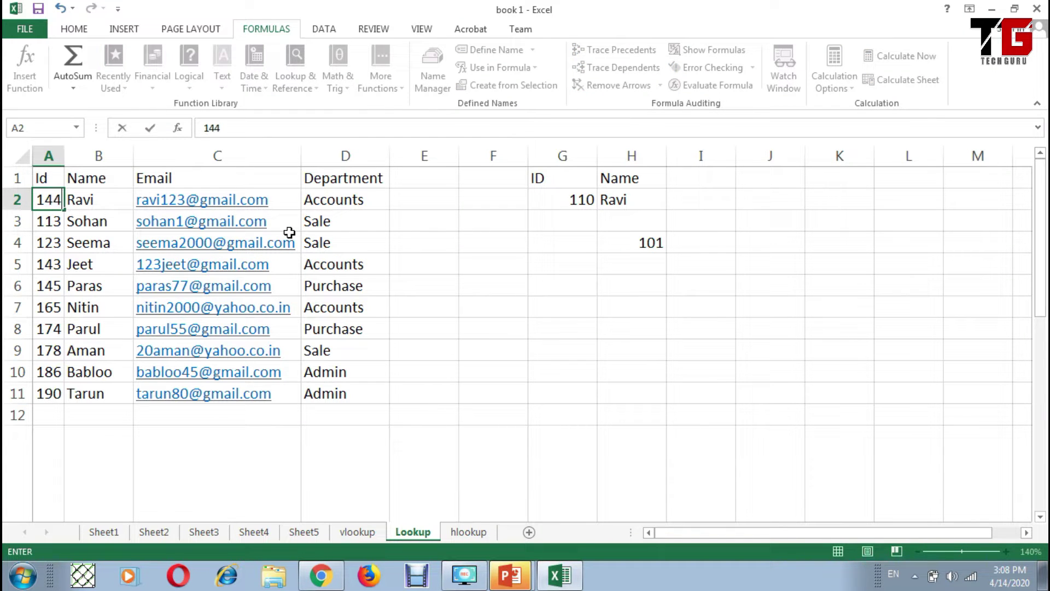
{"action": "key", "text": "Return"}
{"action": "type", "text": "2"}
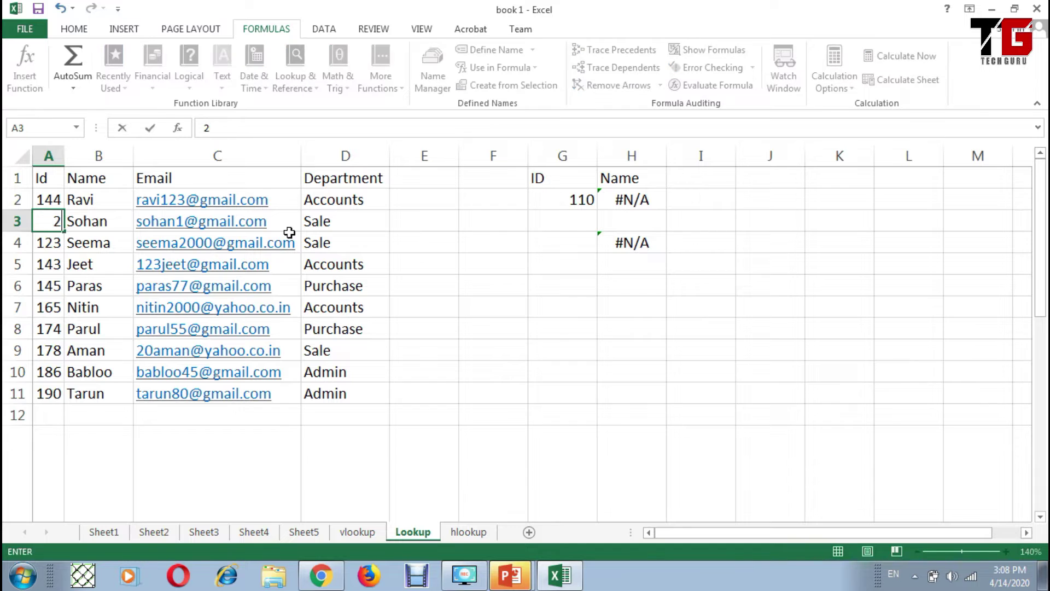
{"action": "type", "text": "05"}
{"action": "key", "text": "Return"}
Change the Ids in A6 to 430 and in A9 to 550.
{"action": "key", "text": "Return"}
{"action": "key", "text": "Return"}
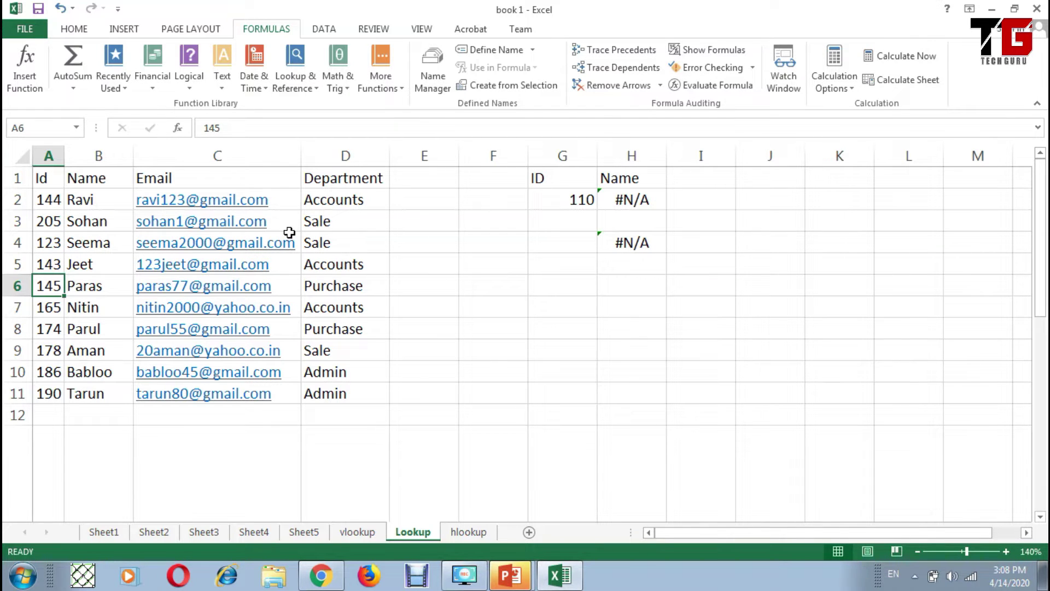
{"action": "type", "text": "430"}
{"action": "key", "text": "Return"}
{"action": "key", "text": "Return"}
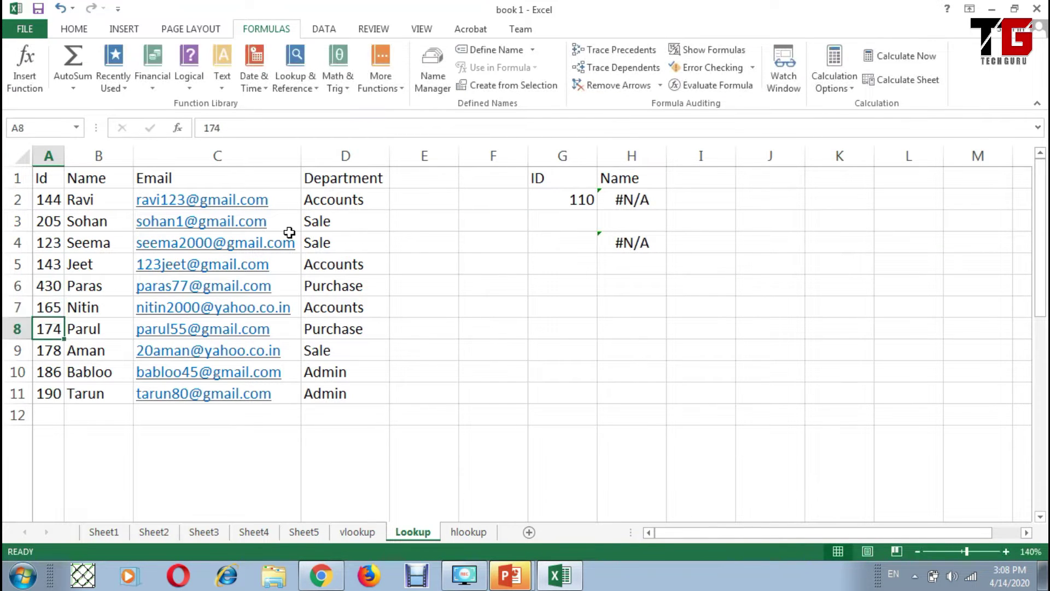
{"action": "key", "text": "Return"}
{"action": "type", "text": "550"}
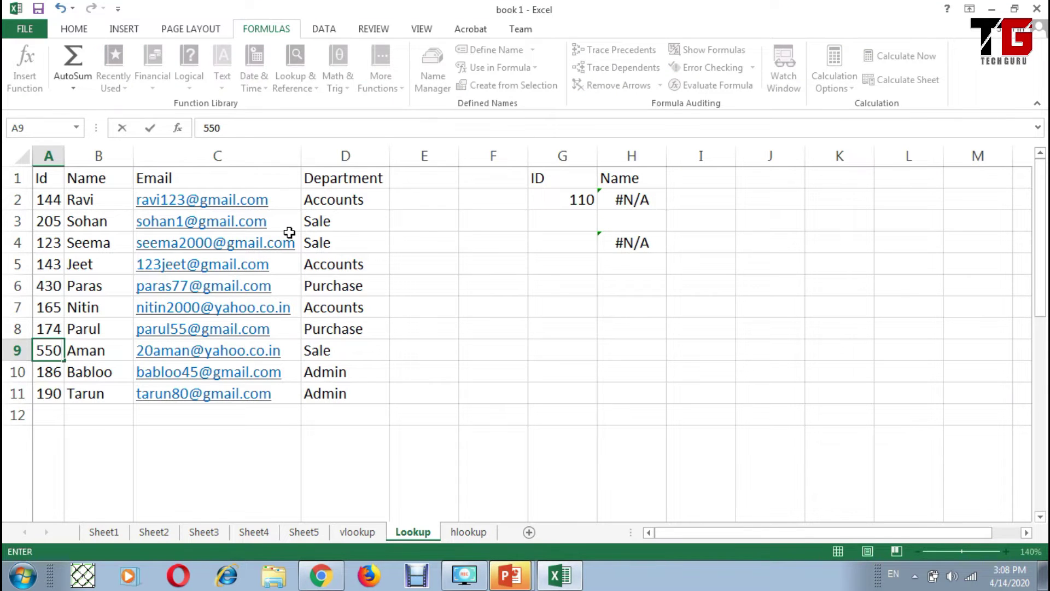
{"action": "key", "text": "Return"}
{"action": "key", "text": "Return"}
{"action": "key", "text": "Return"}
{"action": "key", "text": "Return"}
{"action": "scroll", "coordinate": [292, 231], "scroll_direction": "up", "scroll_amount": 2}
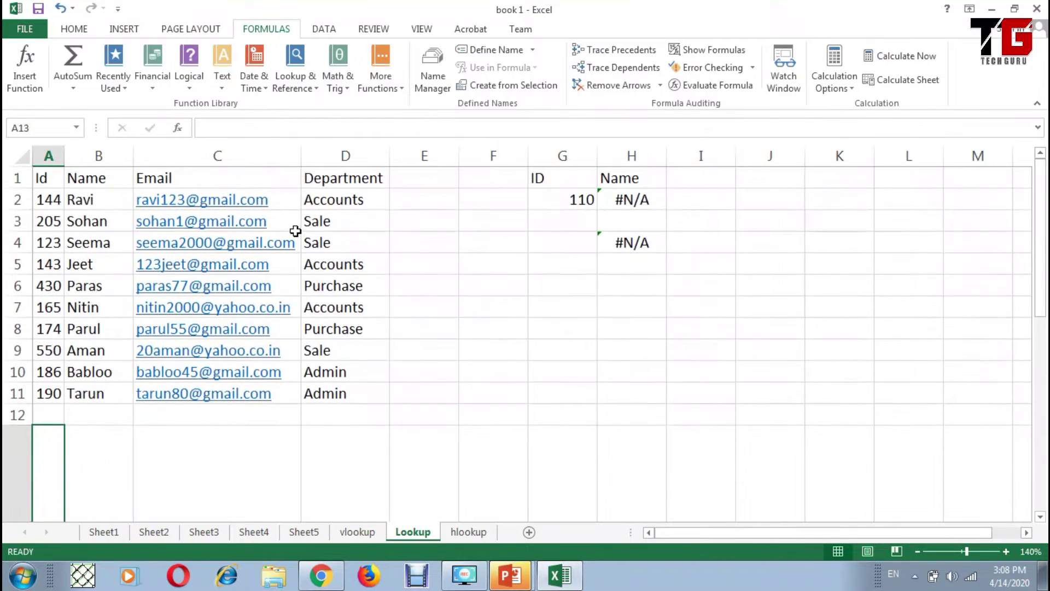
Check the lookup results in H2 and H4 against the unsorted Id column.
{"action": "left_click", "coordinate": [569, 201]}
{"action": "left_click", "coordinate": [635, 200]}
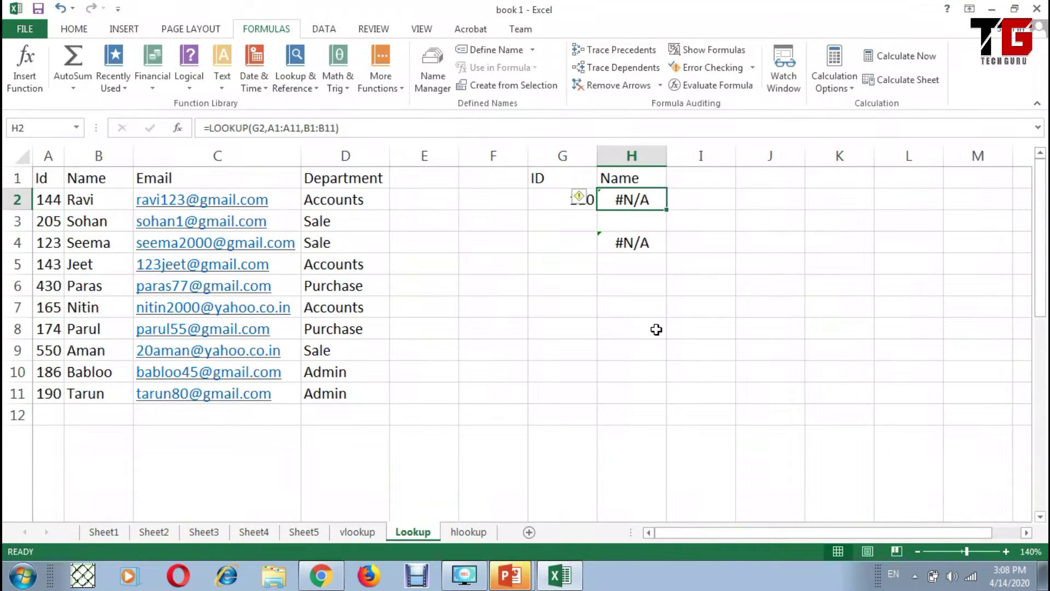
{"action": "left_click", "coordinate": [658, 244]}
{"action": "left_click", "coordinate": [649, 201]}
Set the lookup ID in G2 to 205 and check the name returned in H2.
{"action": "left_click", "coordinate": [561, 203]}
{"action": "type", "text": "205"}
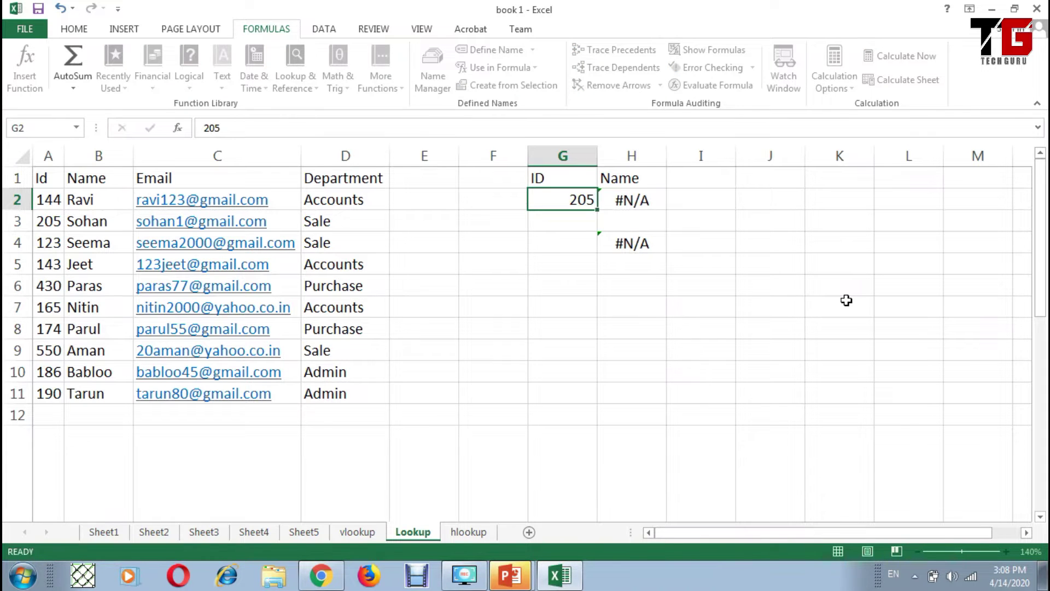
{"action": "key", "text": "Return"}
{"action": "key", "text": "Up"}
{"action": "key", "text": "Right"}
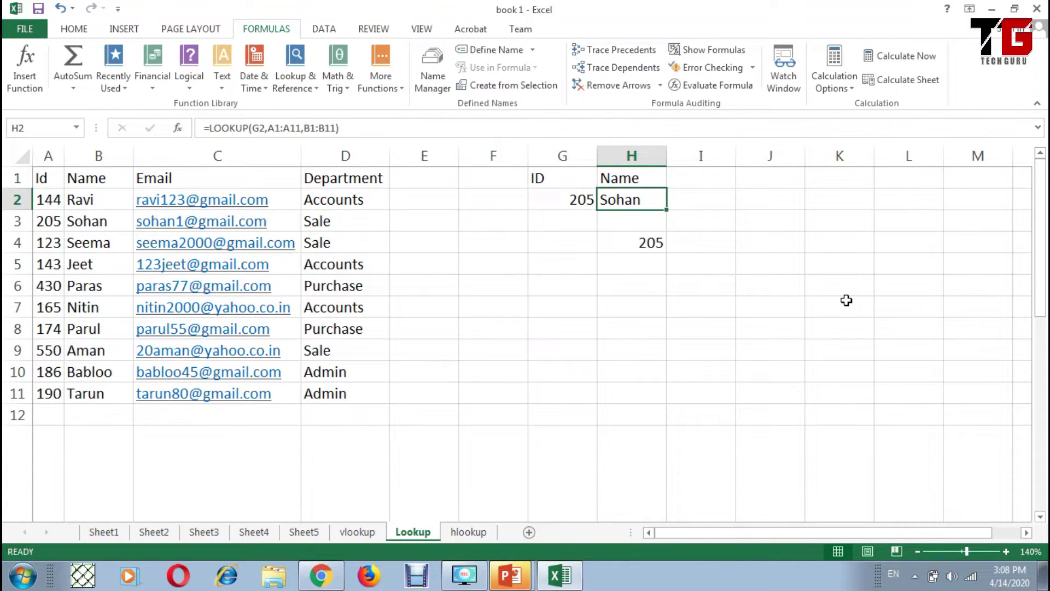
Set the lookup ID in G2 to 186 and compare the result in H2 with row 10 of the table.
{"action": "key", "text": "Left"}
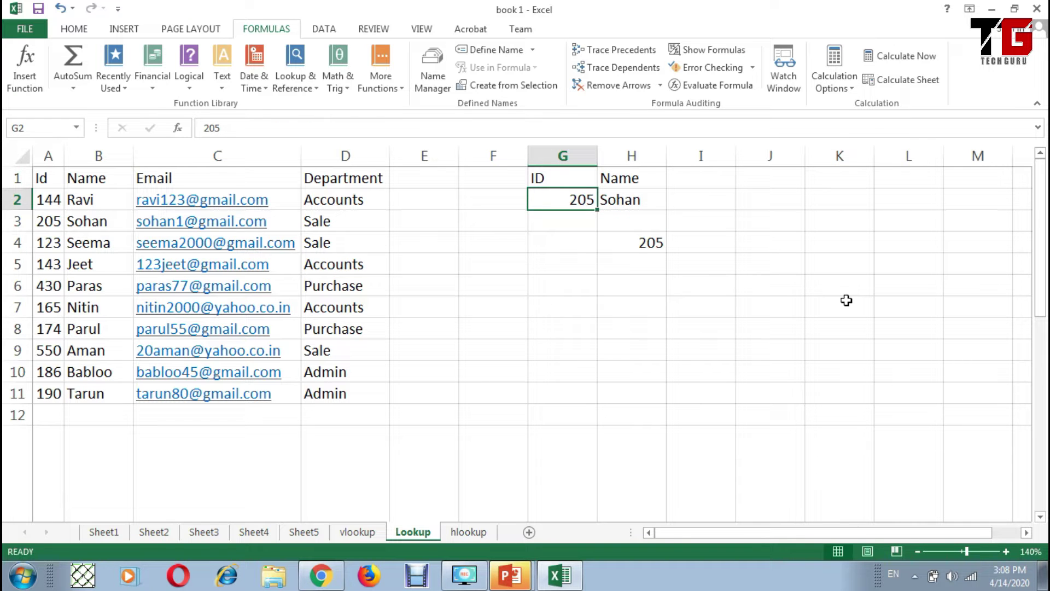
{"action": "type", "text": "186"}
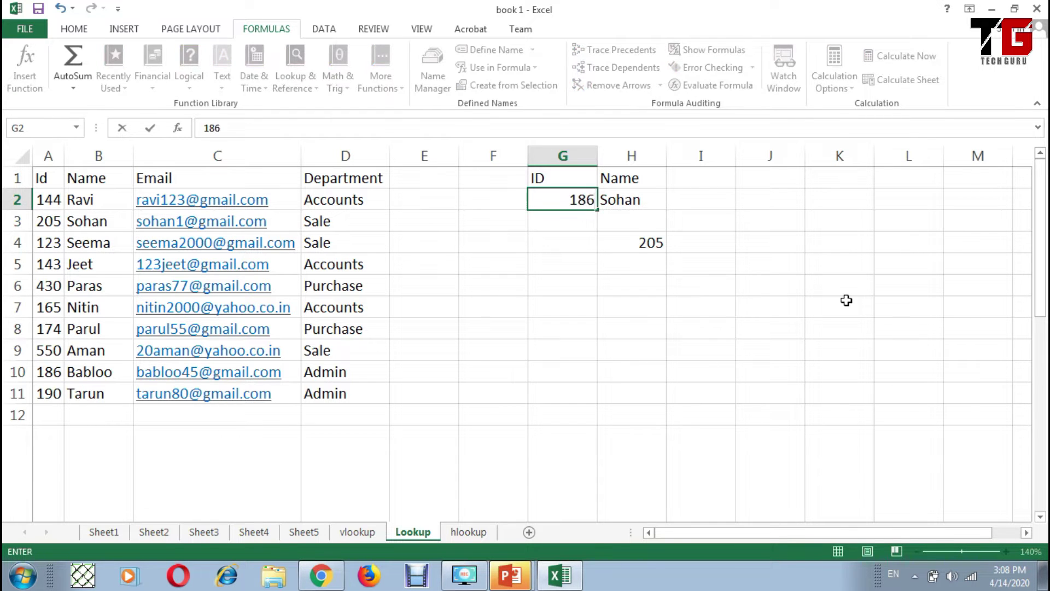
{"action": "key", "text": "Return"}
{"action": "key", "text": "Up"}
{"action": "key", "text": "Right"}
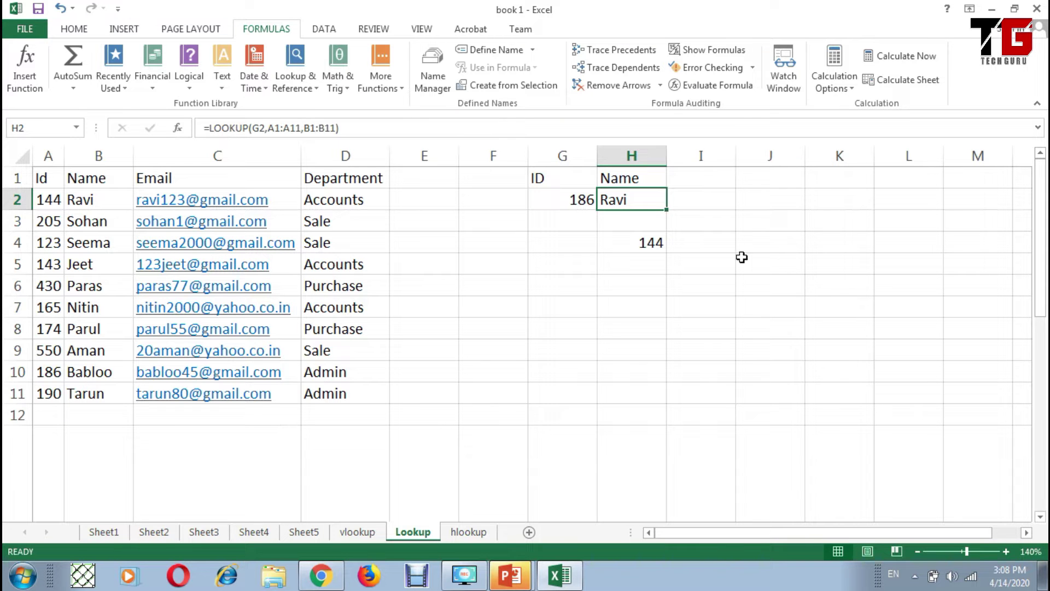
{"action": "left_click", "coordinate": [17, 372]}
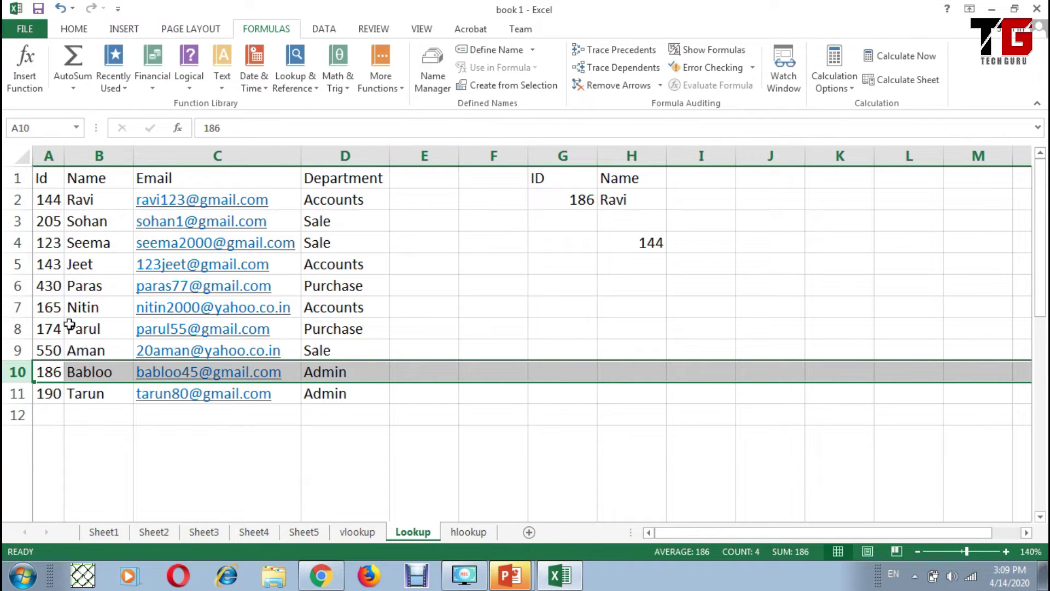
{"action": "left_click", "coordinate": [65, 407]}
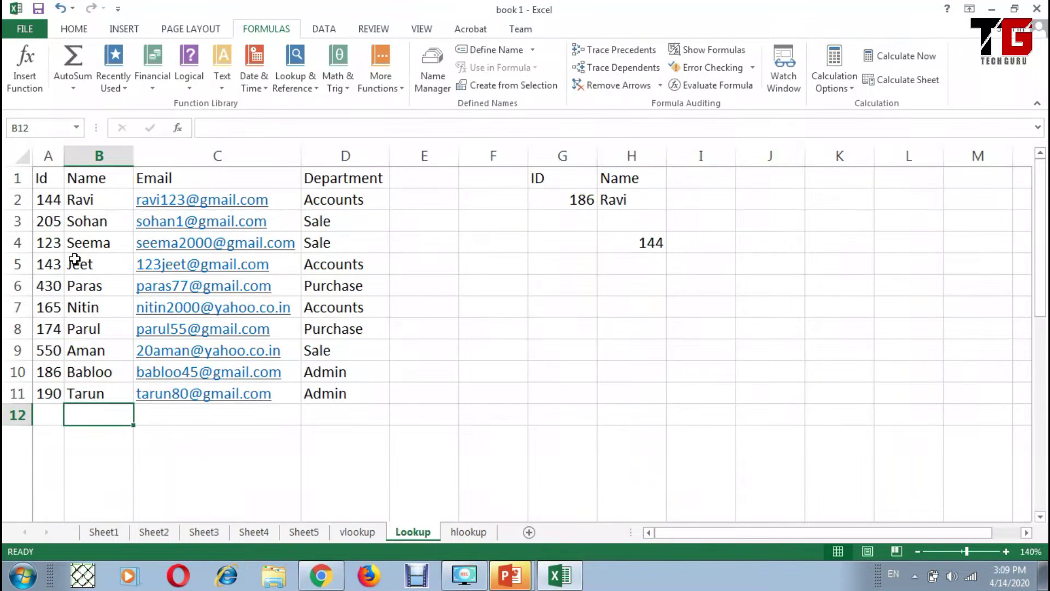
Mark in ink how the Id in A2 leads to the name returned in H2, and clear the marks.
{"action": "mouse_move", "coordinate": [48, 179]}
{"action": "left_mouse_down"}
{"action": "mouse_move", "coordinate": [48, 394]}
{"action": "mouse_move", "coordinate": [57, 175]}
{"action": "left_mouse_up"}
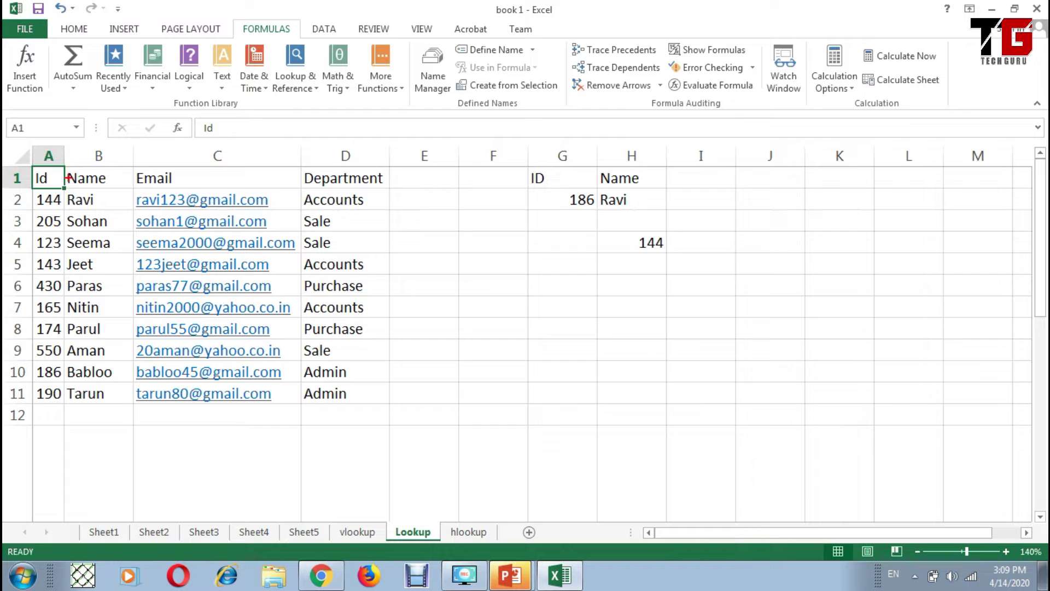
{"action": "mouse_move", "coordinate": [38, 204]}
{"action": "left_mouse_down"}
{"action": "mouse_move", "coordinate": [62, 208]}
{"action": "mouse_move", "coordinate": [53, 227]}
{"action": "left_mouse_up"}
{"action": "mouse_move", "coordinate": [530, 191]}
{"action": "left_mouse_down"}
{"action": "mouse_move", "coordinate": [556, 207]}
{"action": "mouse_move", "coordinate": [533, 247]}
{"action": "left_mouse_up"}
{"action": "mouse_move", "coordinate": [603, 178]}
{"action": "left_mouse_down"}
{"action": "mouse_move", "coordinate": [607, 212]}
{"action": "mouse_move", "coordinate": [595, 181]}
{"action": "left_mouse_up"}
{"action": "mouse_move", "coordinate": [69, 208]}
{"action": "left_mouse_down"}
{"action": "mouse_move", "coordinate": [46, 181]}
{"action": "mouse_move", "coordinate": [48, 210]}
{"action": "mouse_move", "coordinate": [628, 259]}
{"action": "left_mouse_up"}
{"action": "left_click_drag", "start_coordinate": [620, 223], "coordinate": [628, 257]}
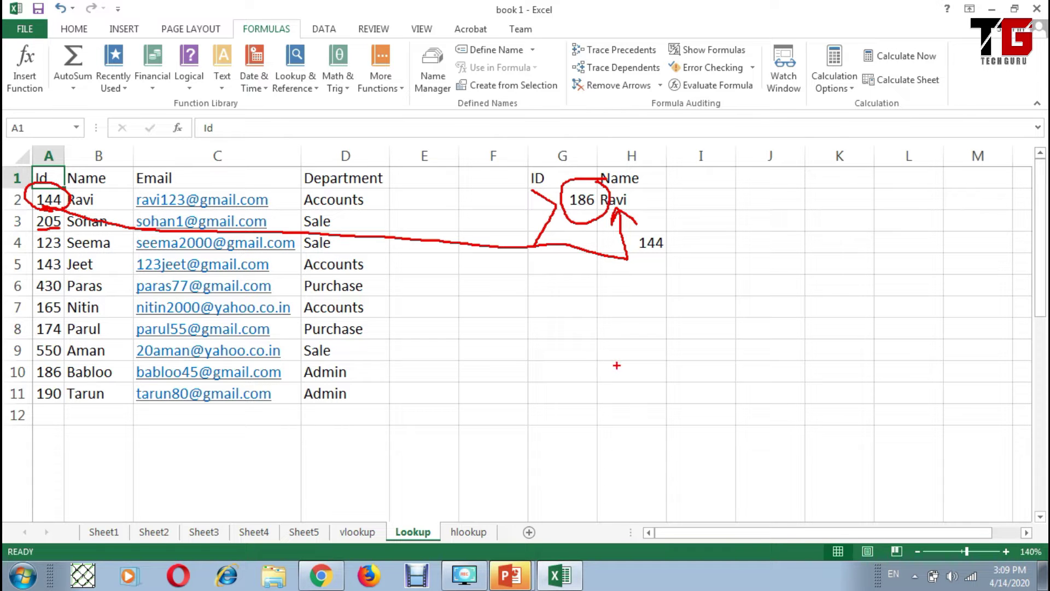
{"action": "key", "text": "Escape"}
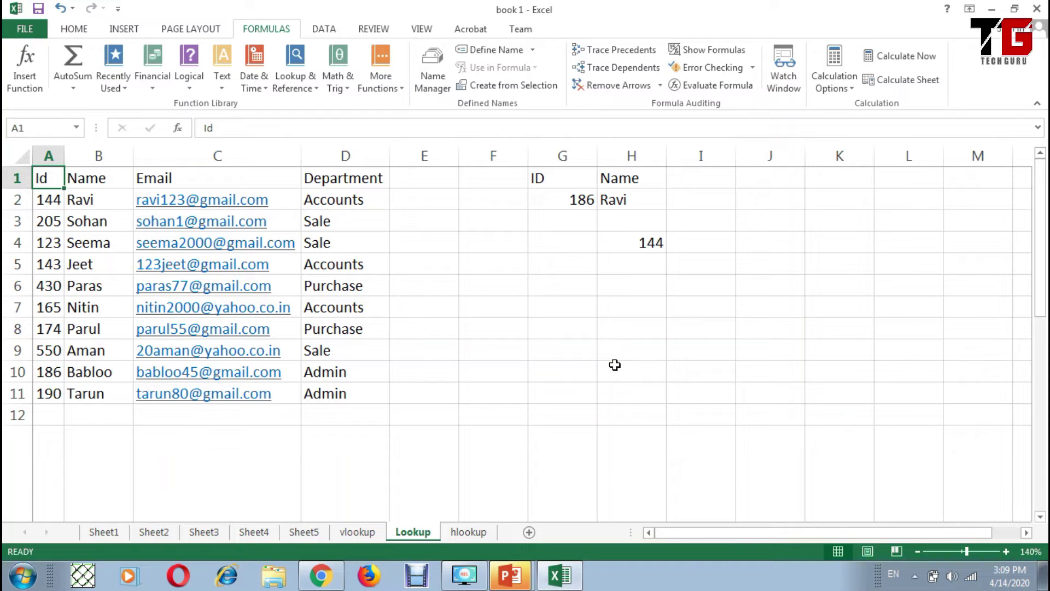
Handwrite "ASC" with a line under it over the empty cells beside the table, and clear the ink.
{"action": "left_click_drag", "start_coordinate": [427, 268], "coordinate": [430, 306]}
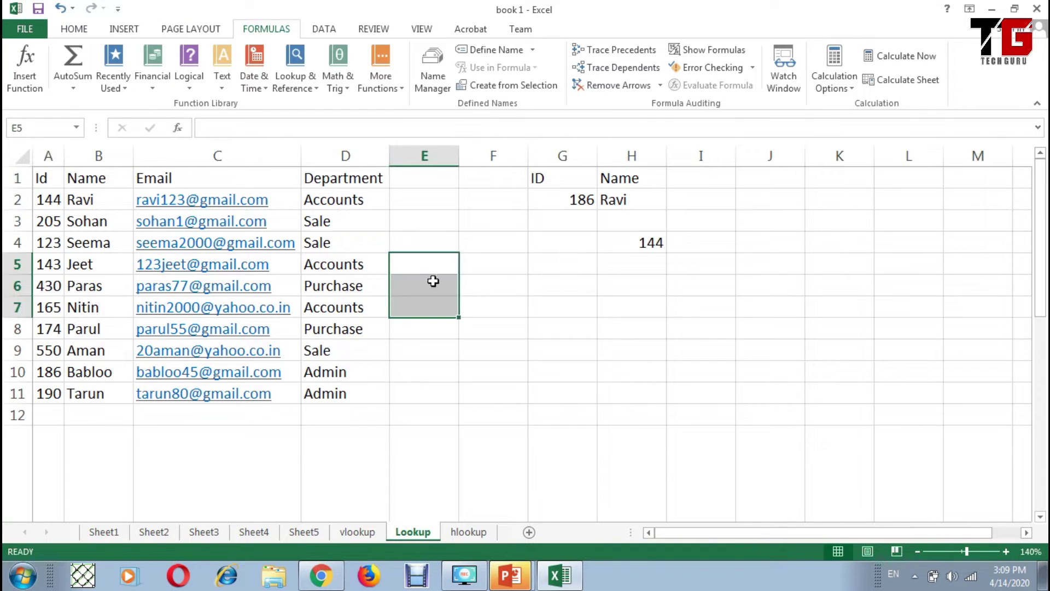
{"action": "key", "text": "ctrl+2"}
{"action": "mouse_move", "coordinate": [534, 279]}
{"action": "left_mouse_down"}
{"action": "mouse_move", "coordinate": [485, 331]}
{"action": "mouse_move", "coordinate": [536, 354]}
{"action": "left_mouse_up"}
{"action": "mouse_move", "coordinate": [508, 314]}
{"action": "left_mouse_down"}
{"action": "mouse_move", "coordinate": [531, 317]}
{"action": "mouse_move", "coordinate": [543, 346]}
{"action": "left_mouse_up"}
{"action": "mouse_move", "coordinate": [605, 301]}
{"action": "left_mouse_down"}
{"action": "mouse_move", "coordinate": [583, 335]}
{"action": "mouse_move", "coordinate": [609, 350]}
{"action": "left_mouse_up"}
{"action": "left_click_drag", "start_coordinate": [462, 376], "coordinate": [798, 395]}
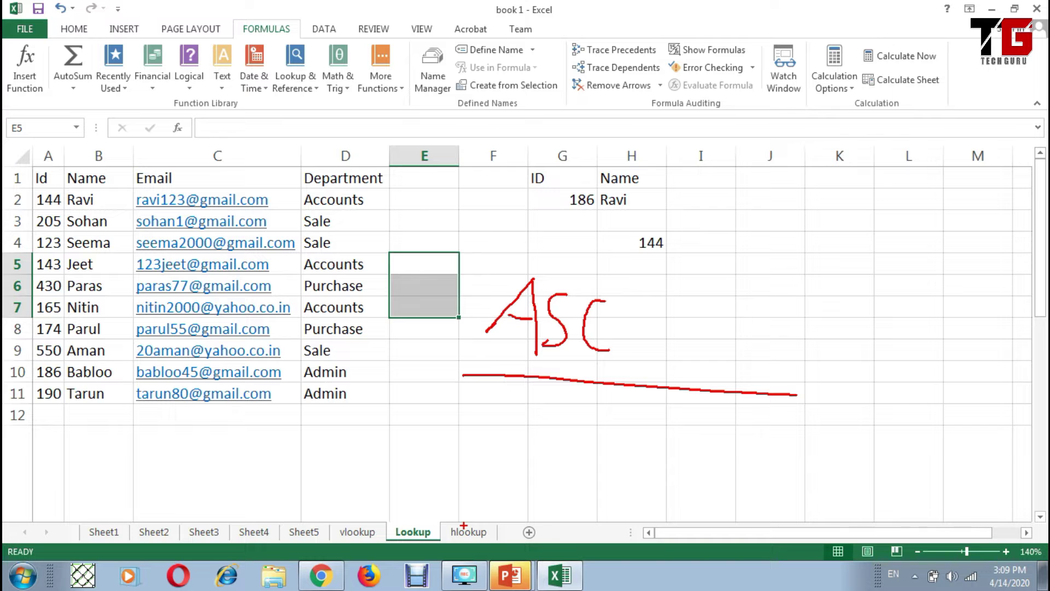
{"action": "key", "text": "Escape"}
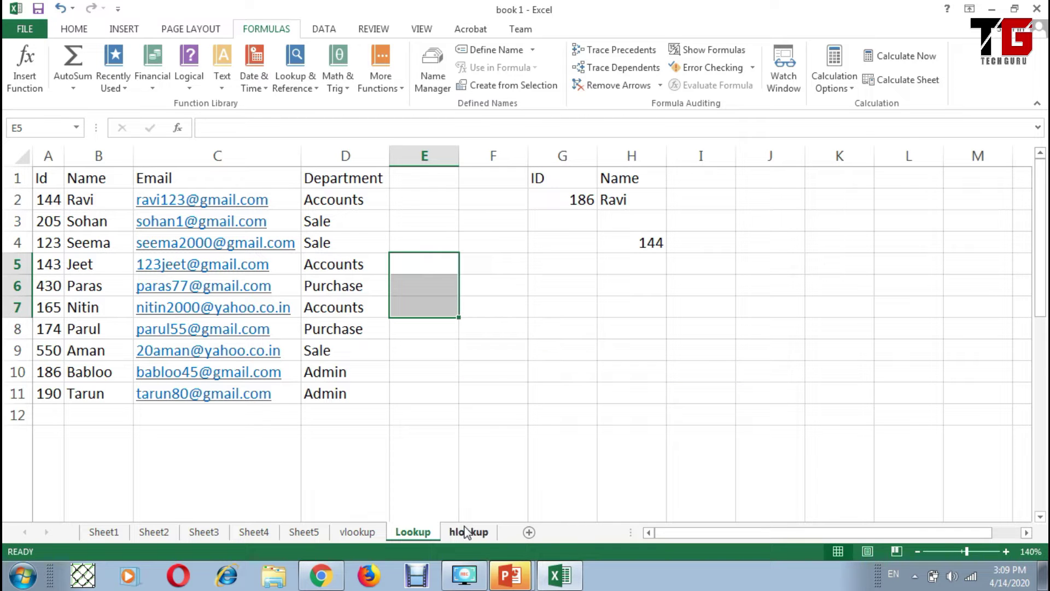
Switch to the PowerPoint slide show and underline VLOOKUP, lookup_value and table_array in the VLOOKUP syntax.
{"action": "left_click", "coordinate": [512, 575]}
{"action": "key", "text": "ctrl+p"}
{"action": "left_click_drag", "start_coordinate": [67, 136], "coordinate": [343, 140]}
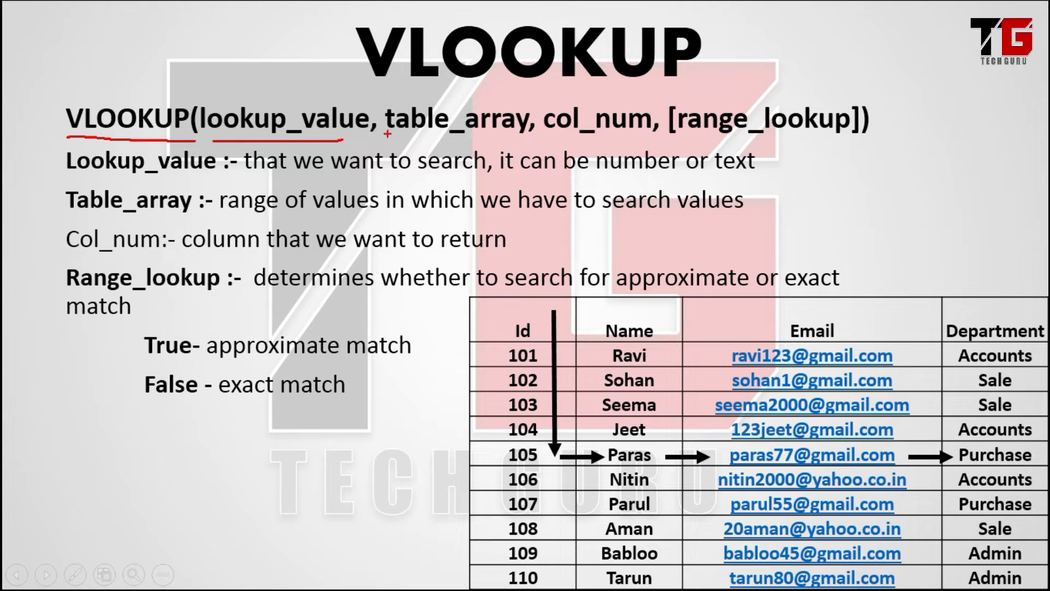
{"action": "left_click_drag", "start_coordinate": [383, 137], "coordinate": [528, 141]}
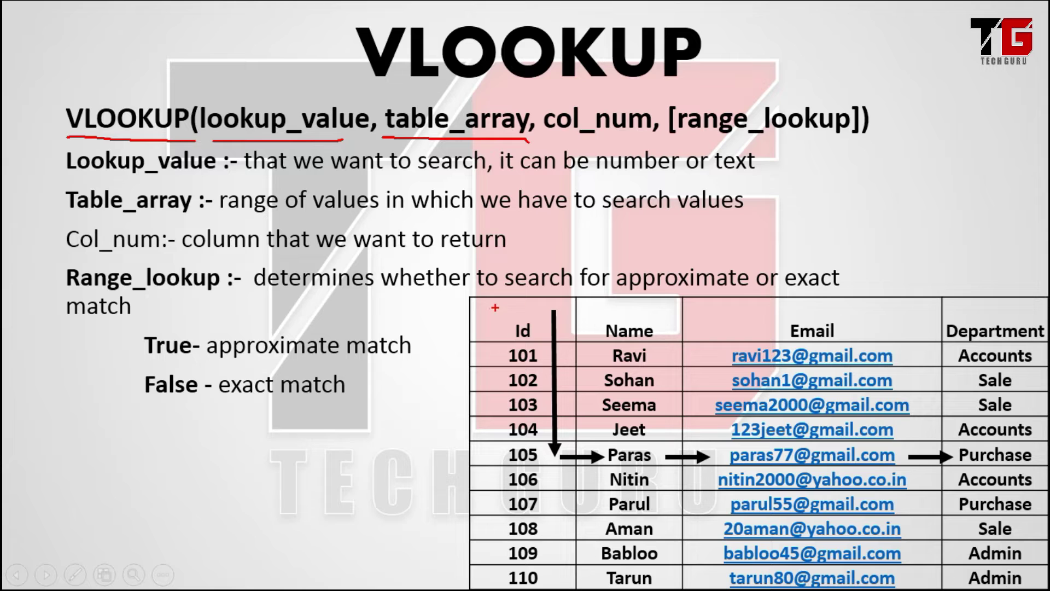
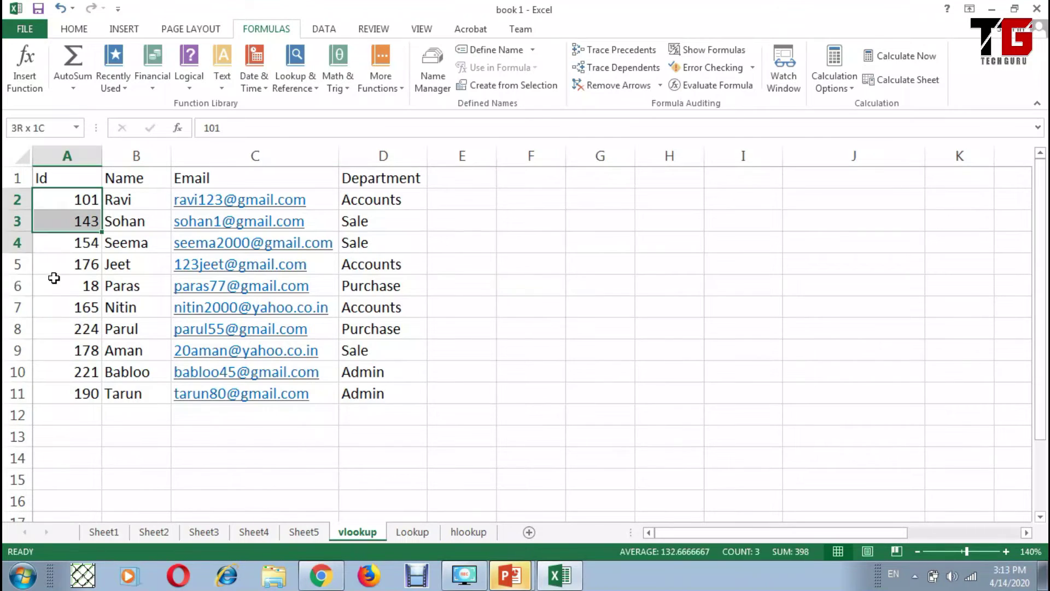
On the vlookup sheet, add the headings Id in G1 and Email in H1, and enter lookup ID 18 in G2.
{"action": "left_click", "coordinate": [599, 178]}
{"action": "type", "text": "Id"}
{"action": "key", "text": "Tab"}
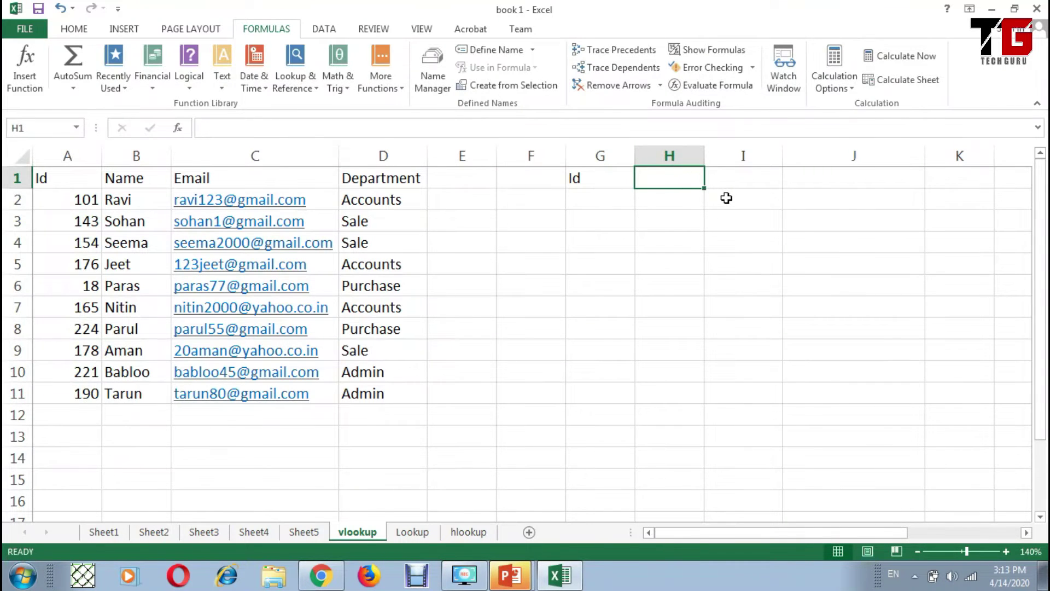
{"action": "type", "text": "Email"}
{"action": "key", "text": "Return"}
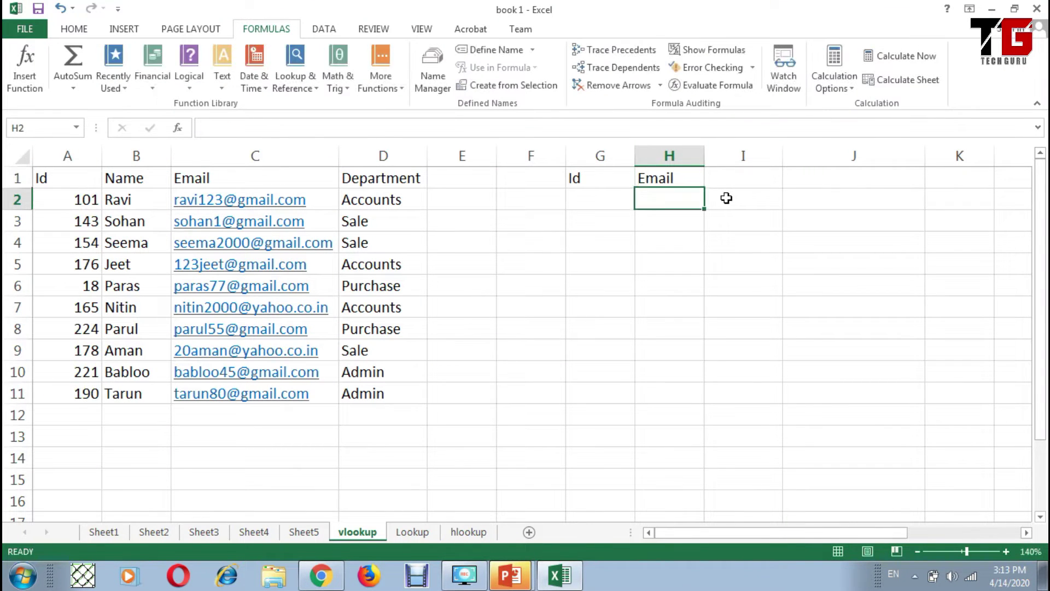
{"action": "key", "text": "Left"}
{"action": "type", "text": "18"}
{"action": "key", "text": "Tab"}
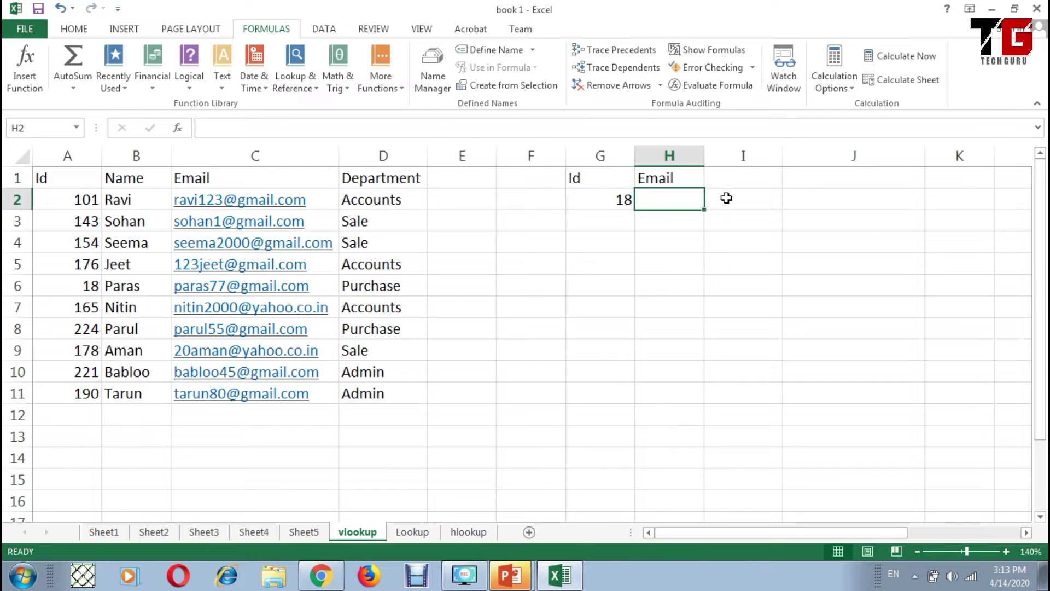
Enter =VLOOKUP(G2,A1:D11,3,0) in H2 to return the email by exact match, and autofit column H.
{"action": "type", "text": "="}
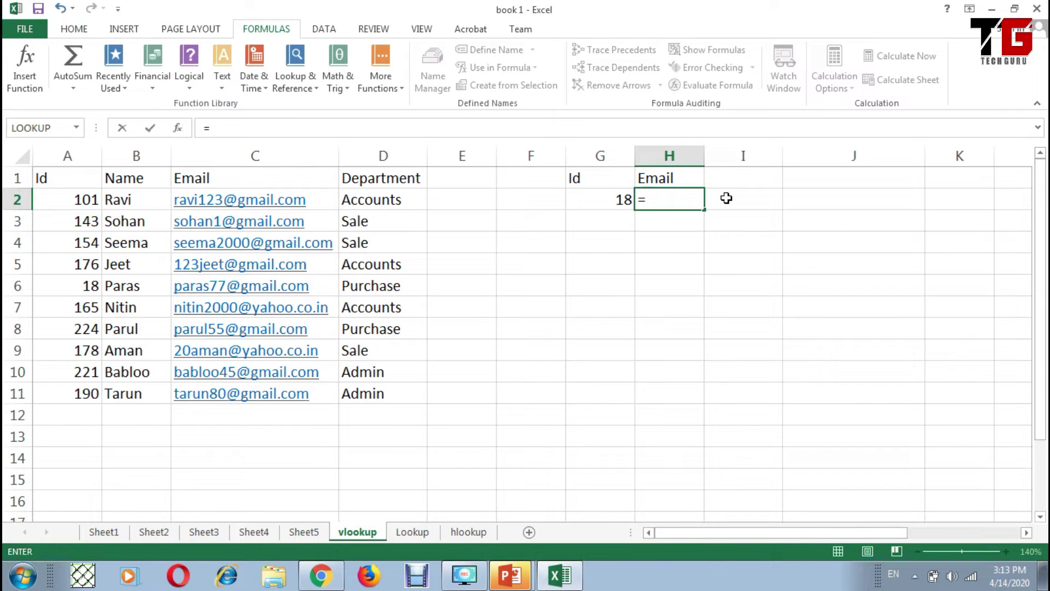
{"action": "type", "text": "vlo"}
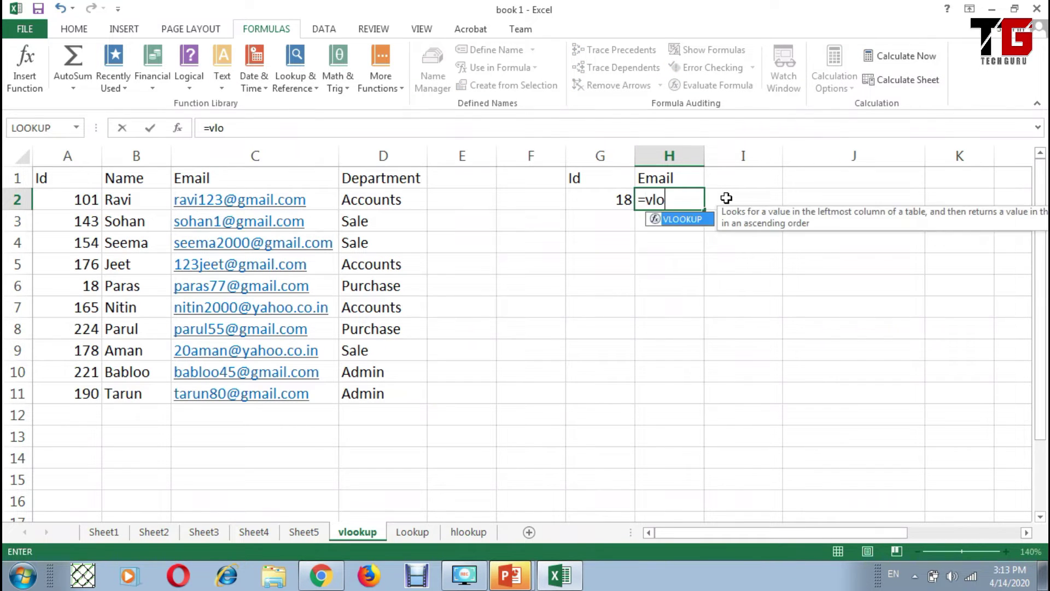
{"action": "type", "text": "okup("}
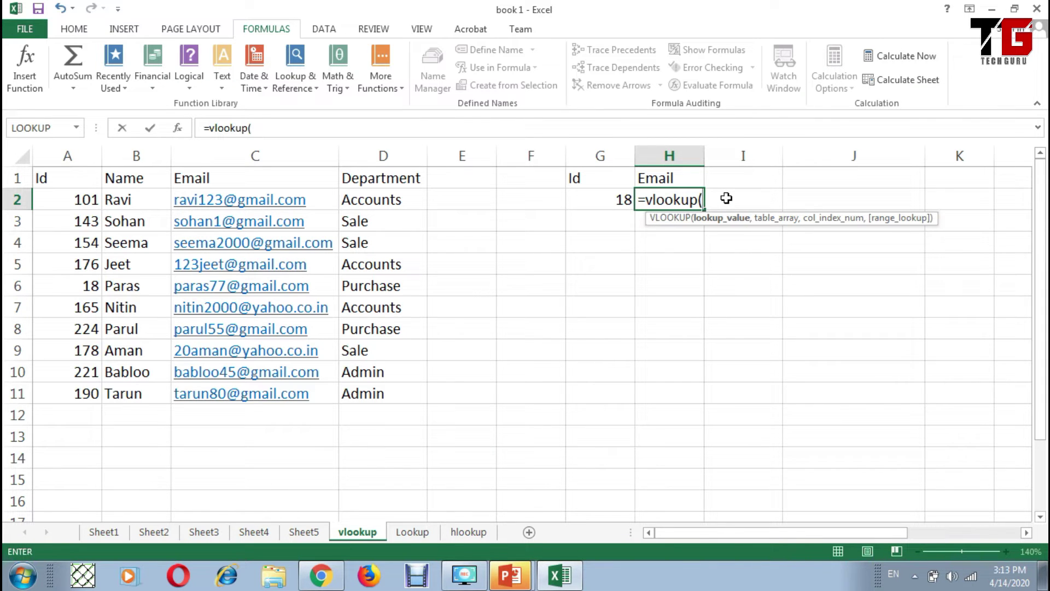
{"action": "left_click", "coordinate": [604, 198]}
{"action": "type", "text": ","}
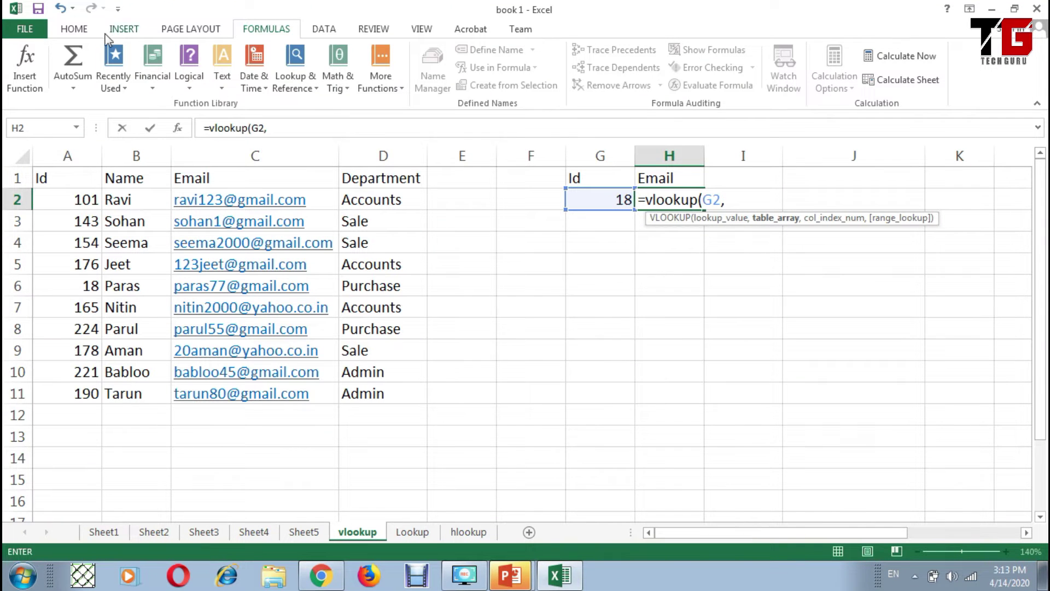
{"action": "left_click", "coordinate": [55, 176]}
{"action": "left_click_drag", "start_coordinate": [55, 176], "coordinate": [376, 392]}
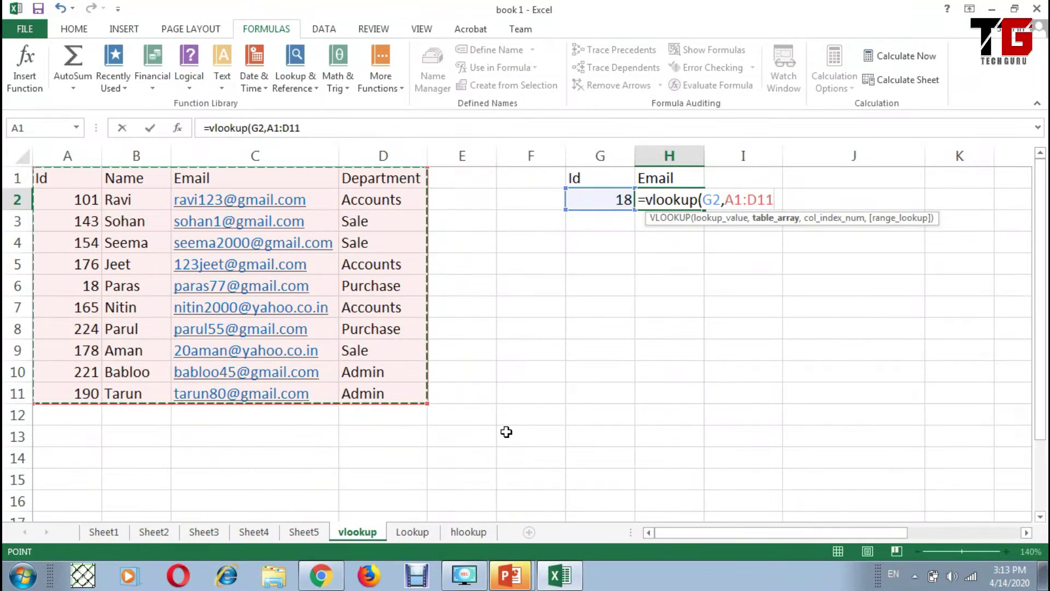
{"action": "type", "text": ","}
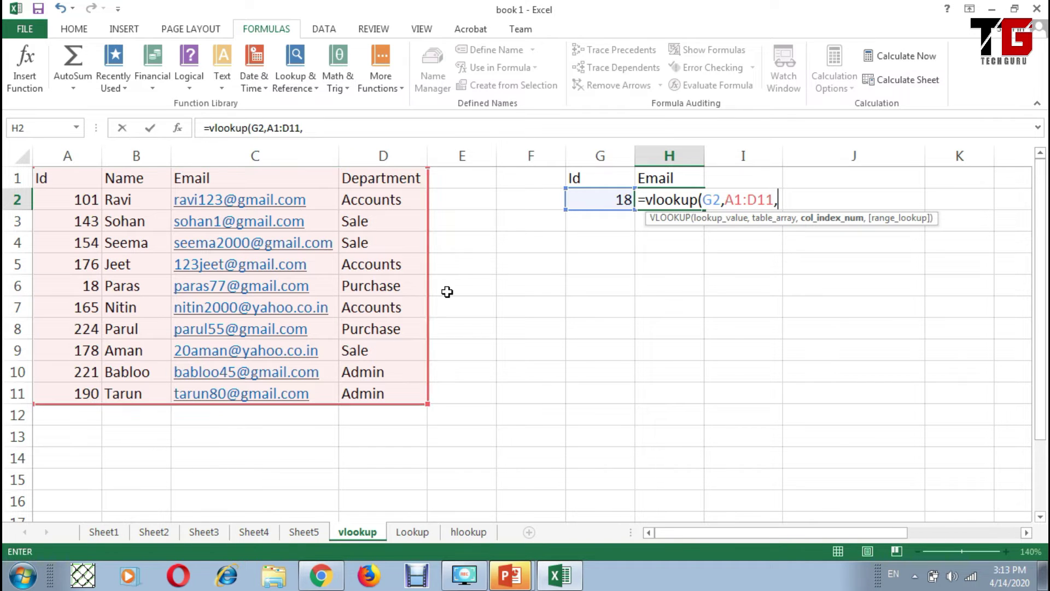
{"action": "type", "text": "3"}
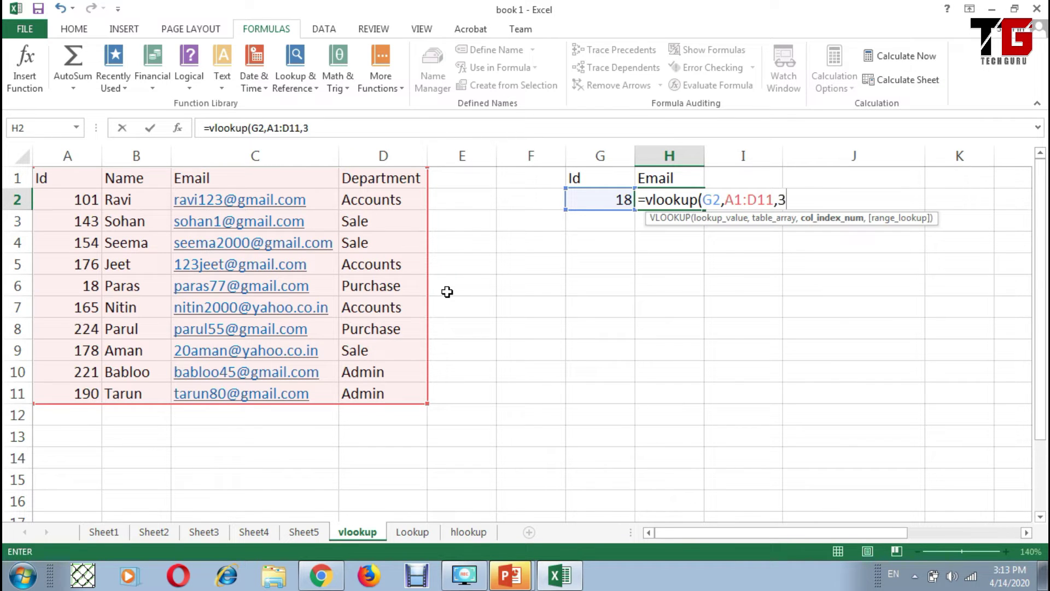
{"action": "type", "text": ","}
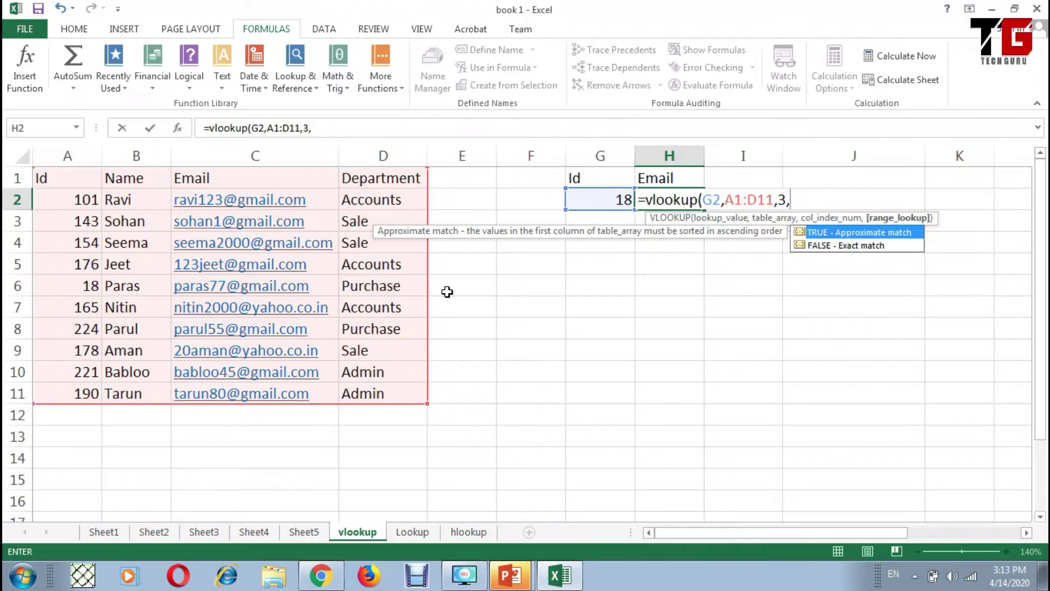
{"action": "type", "text": "0)"}
{"action": "key", "text": "Return"}
{"action": "double_click", "coordinate": [704, 153]}
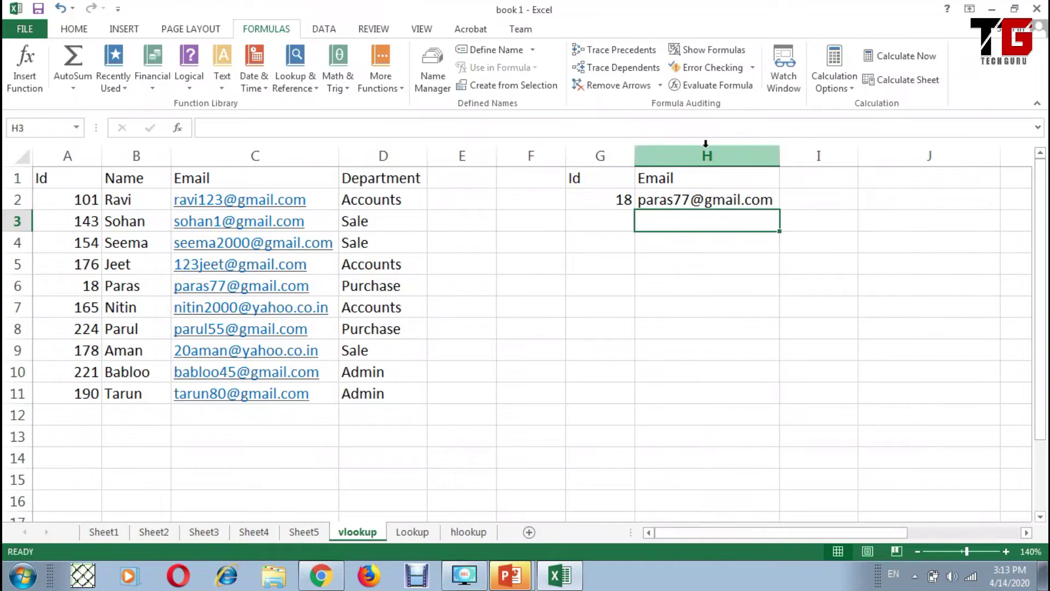
Check row 6 of the table, change the lookup ID in G2 to 20, and inspect the exact-match formula in H2.
{"action": "left_click", "coordinate": [18, 286]}
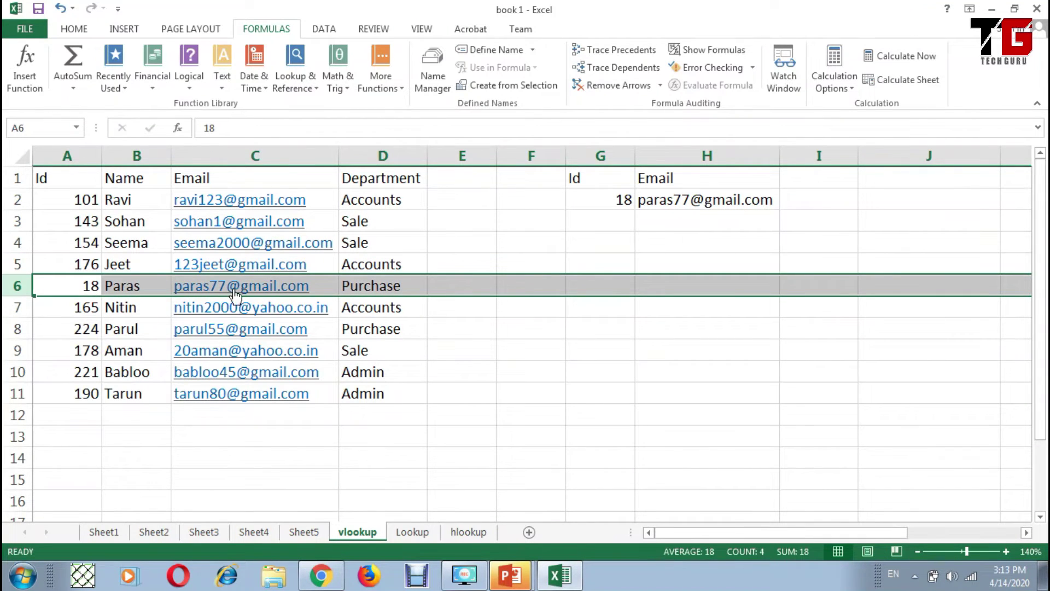
{"action": "left_click", "coordinate": [605, 201]}
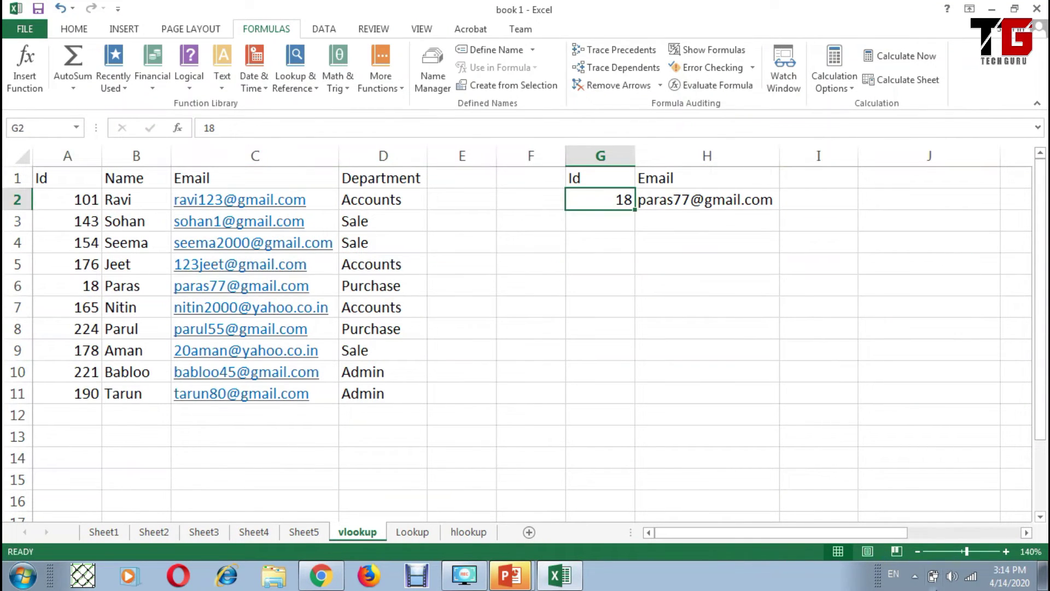
{"action": "type", "text": "20"}
{"action": "key", "text": "Tab"}
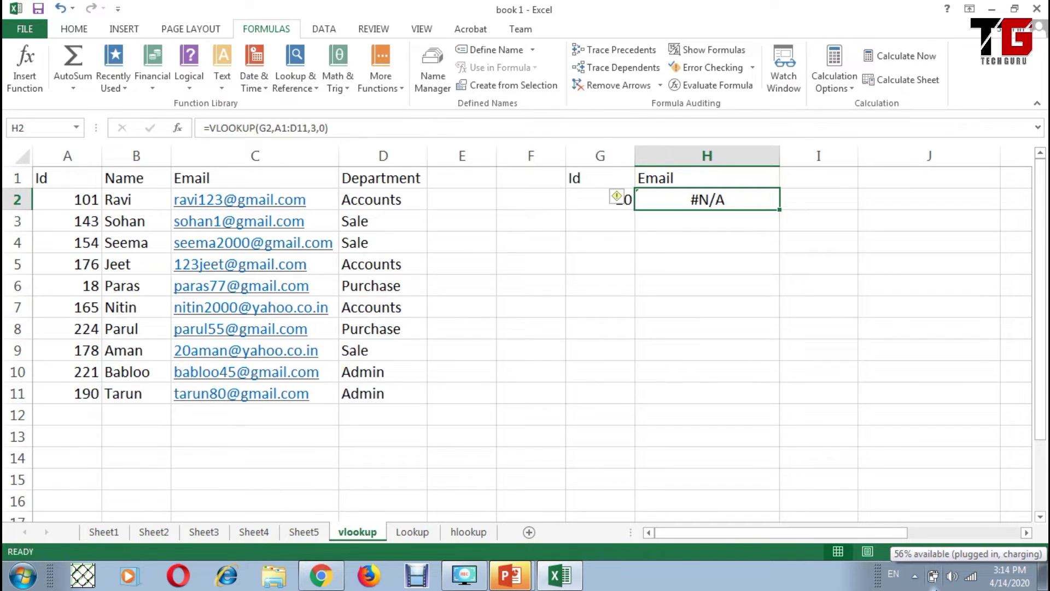
{"action": "key", "text": "F2"}
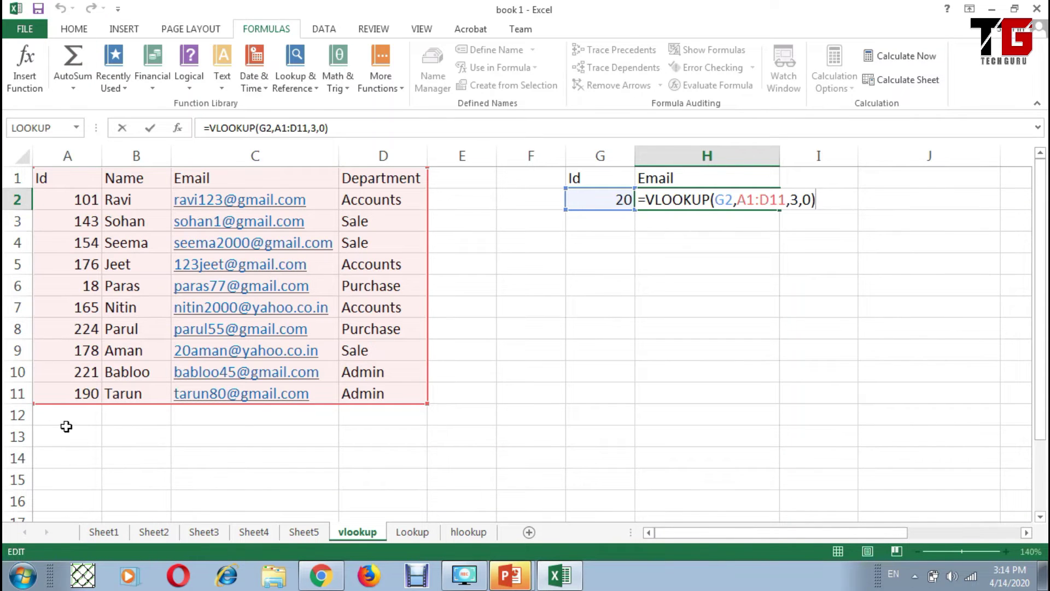
{"action": "key", "text": "ctrl+Return"}
Enter =VLOOKUP(G2,A1:D11,3,1) in H3 to return the email by approximate match.
{"action": "left_click", "coordinate": [708, 214]}
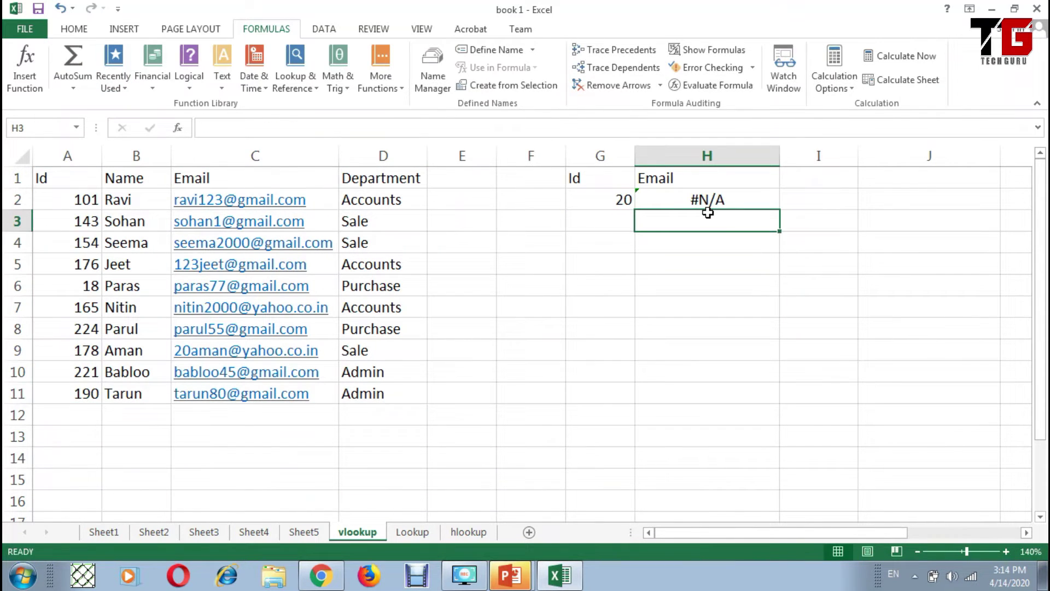
{"action": "type", "text": "=vlookup("}
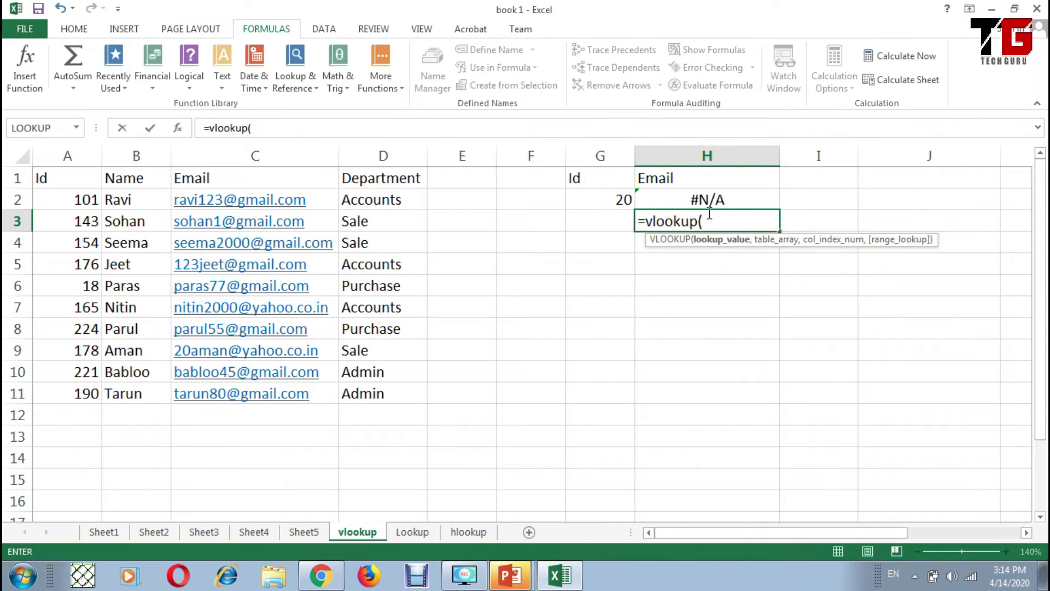
{"action": "left_click", "coordinate": [611, 201]}
{"action": "type", "text": ","}
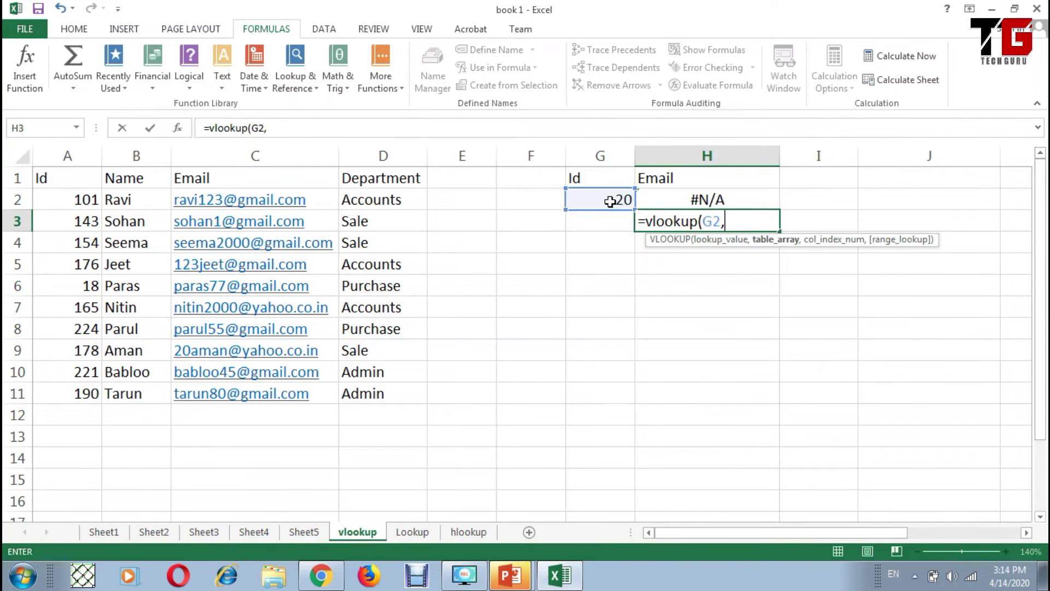
{"action": "left_click_drag", "start_coordinate": [38, 177], "coordinate": [394, 399]}
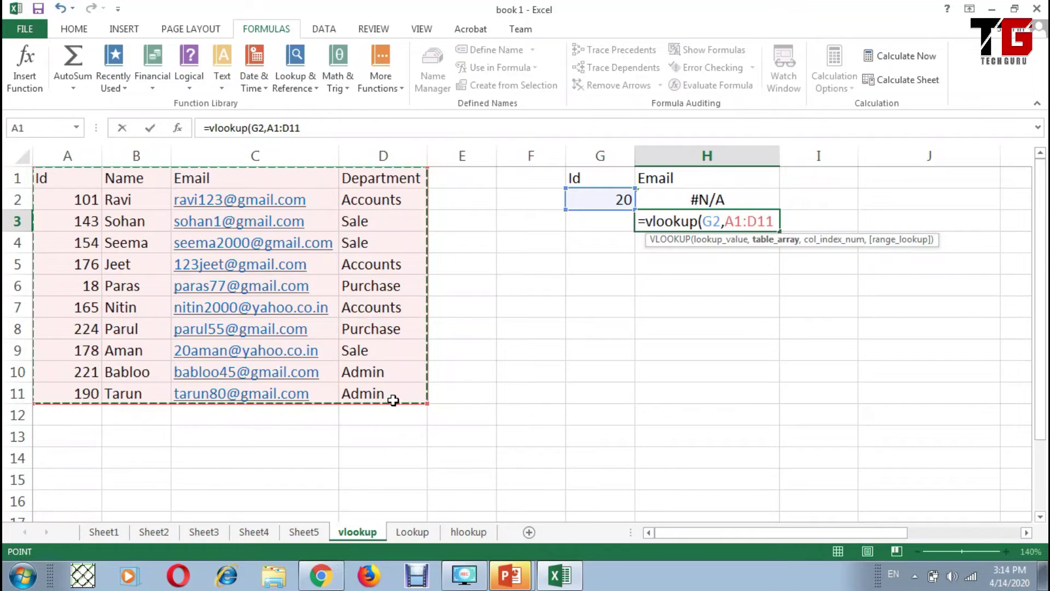
{"action": "type", "text": ",3"}
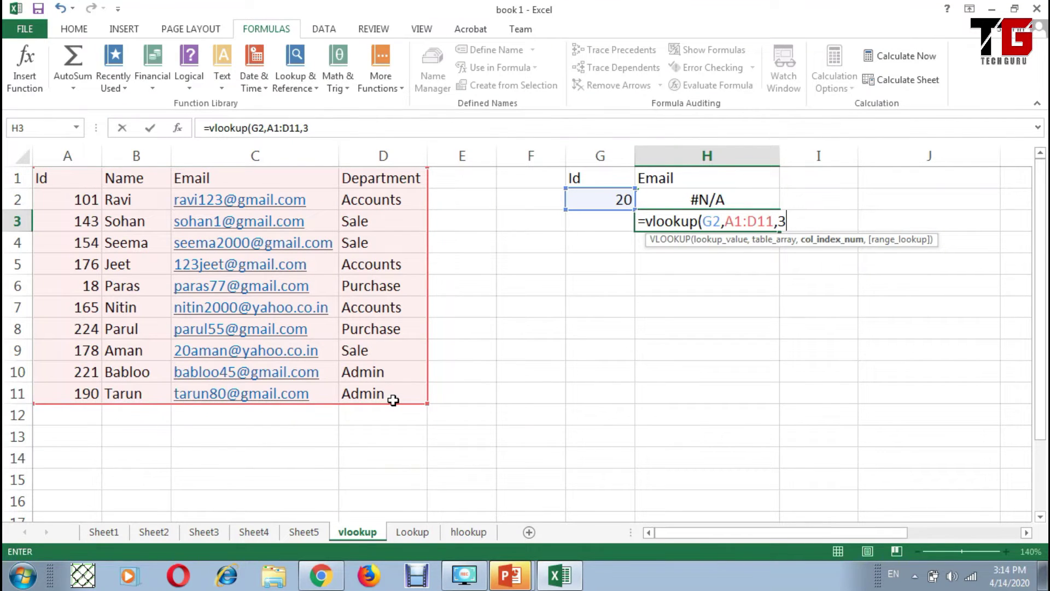
{"action": "type", "text": ",1"}
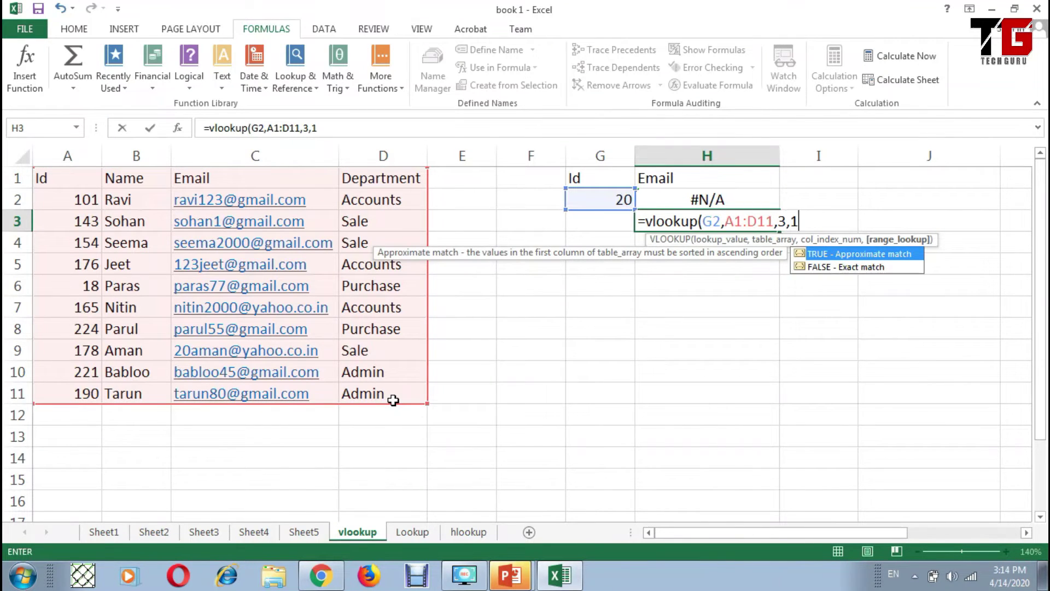
{"action": "type", "text": ")"}
{"action": "key", "text": "Return"}
{"action": "key", "text": "Up"}
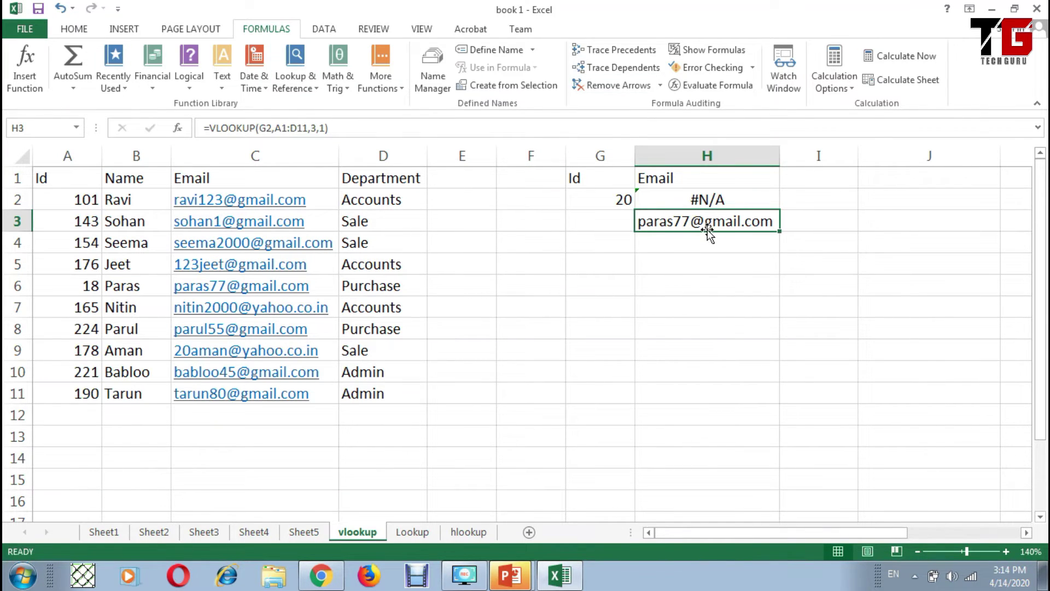
Change the lookup ID in G2 to 165 and highlight the matching row 7 in the table.
{"action": "key", "text": "Up"}
{"action": "key", "text": "Left"}
{"action": "type", "text": "165"}
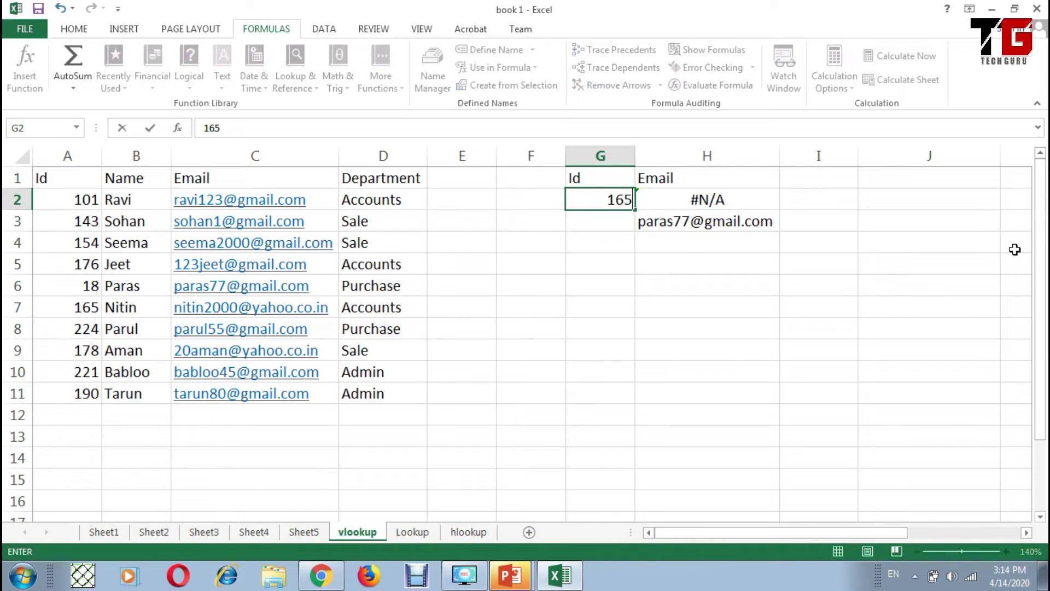
{"action": "key", "text": "Return"}
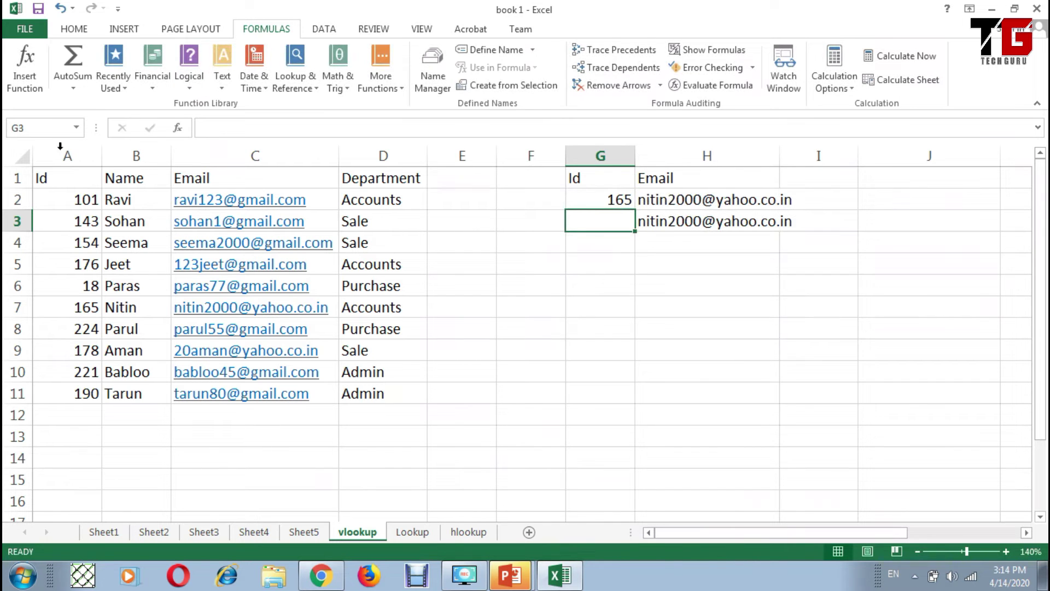
{"action": "left_click", "coordinate": [15, 308]}
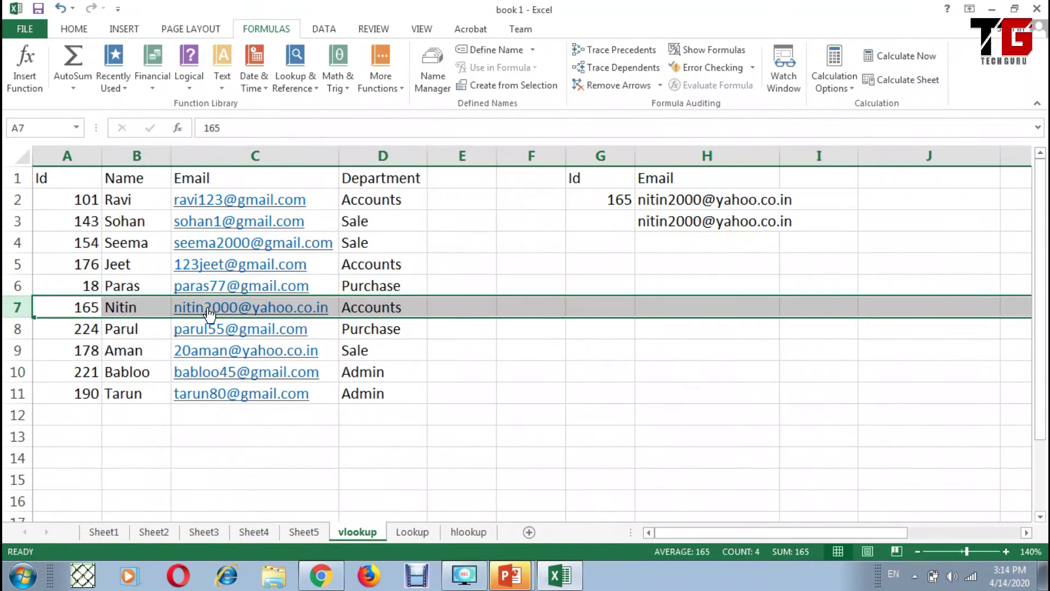
Set the lookup ID in G2 to 180, compare the formulas in H2 and H3, and highlight row 9.
{"action": "left_click", "coordinate": [619, 199]}
{"action": "type", "text": "180"}
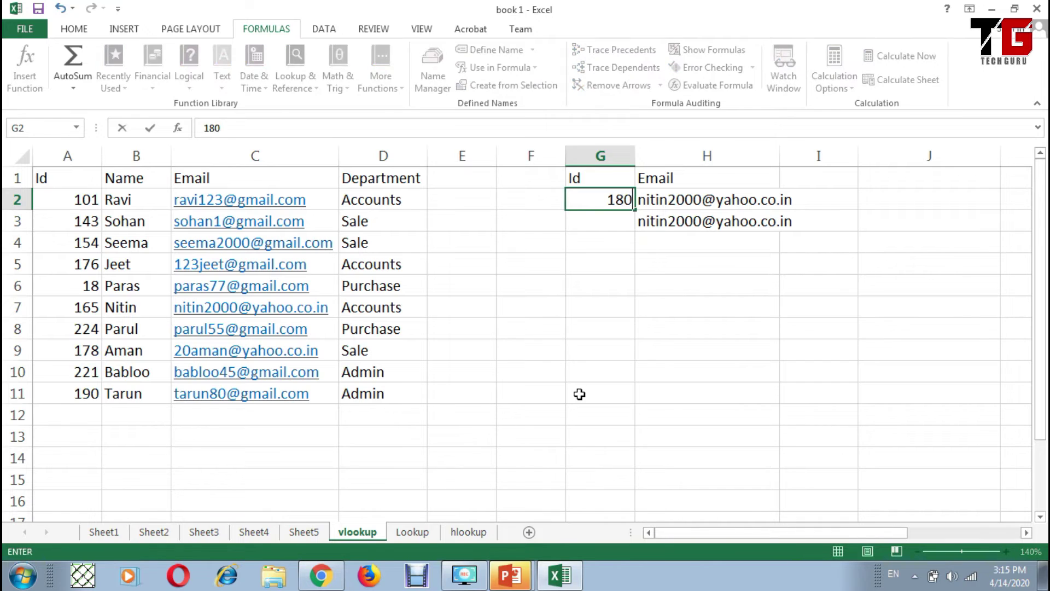
{"action": "key", "text": "Return"}
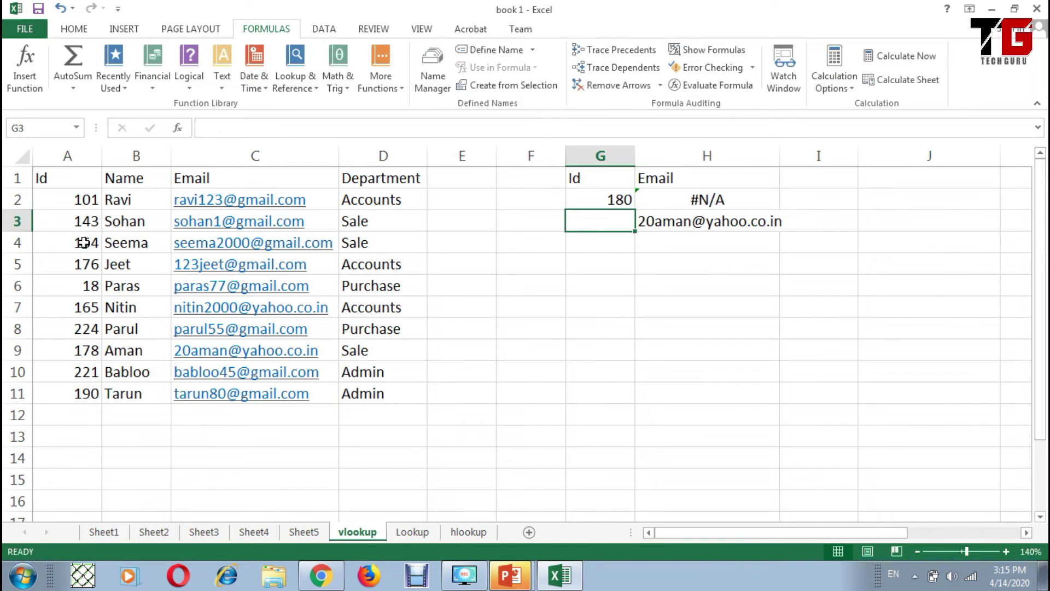
{"action": "left_click", "coordinate": [654, 197]}
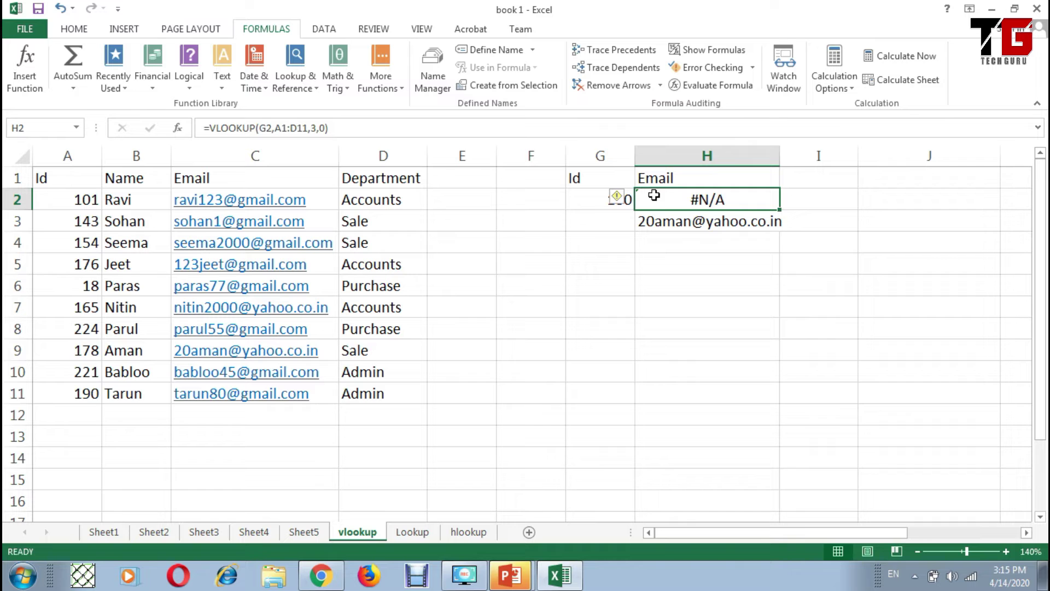
{"action": "left_click", "coordinate": [659, 221]}
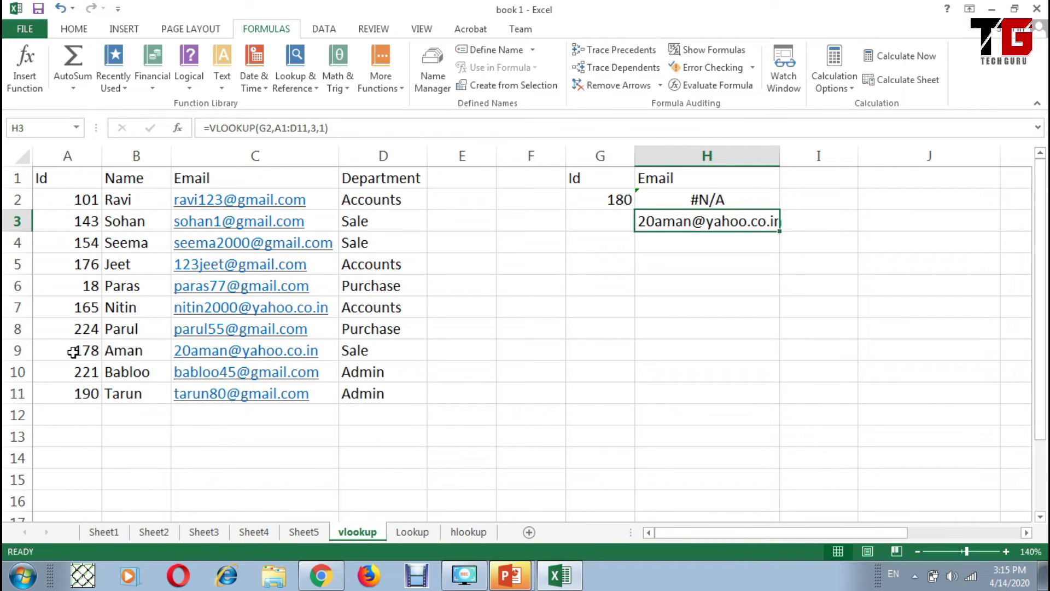
{"action": "left_click", "coordinate": [19, 352]}
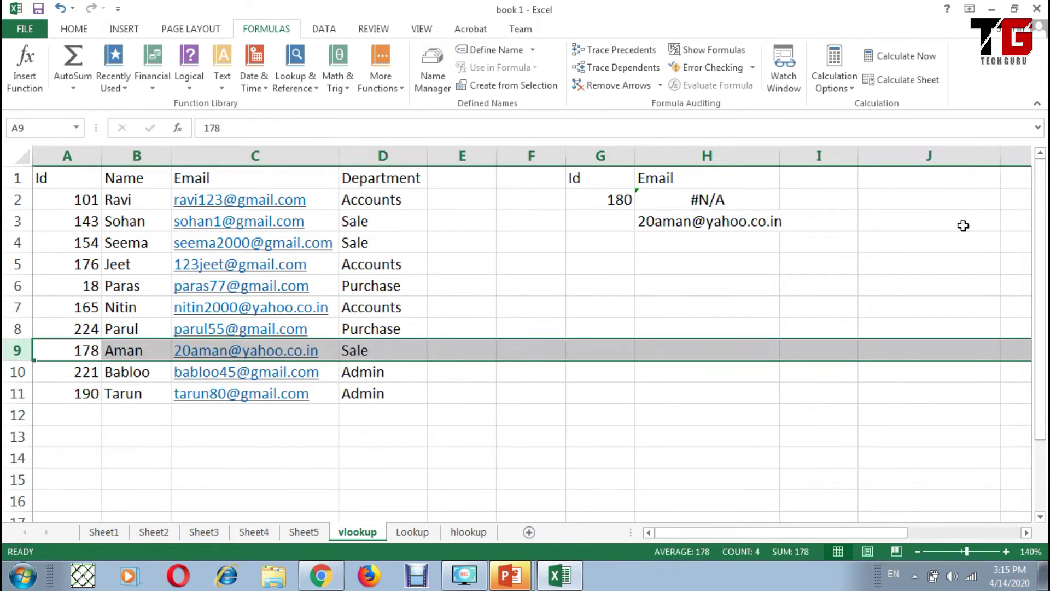
Mark in ink VLOOKUP, G2 and A1:D11 in the H3 formula, the lookup ID in G2, and the table with its Id column.
{"action": "left_click", "coordinate": [692, 297]}
{"action": "left_click", "coordinate": [656, 220]}
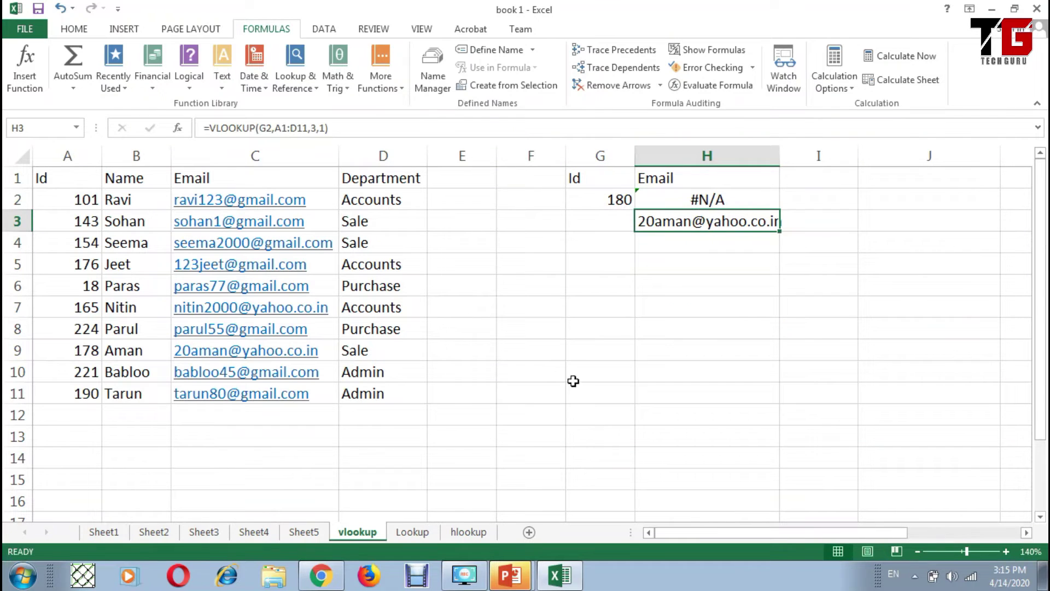
{"action": "left_click_drag", "start_coordinate": [227, 137], "coordinate": [256, 138]}
{"action": "mouse_move", "coordinate": [68, 167]}
{"action": "left_mouse_down"}
{"action": "mouse_move", "coordinate": [48, 392]}
{"action": "mouse_move", "coordinate": [40, 372]}
{"action": "mouse_move", "coordinate": [66, 379]}
{"action": "left_mouse_up"}
{"action": "mouse_move", "coordinate": [616, 183]}
{"action": "left_mouse_down"}
{"action": "mouse_move", "coordinate": [606, 220]}
{"action": "mouse_move", "coordinate": [637, 197]}
{"action": "mouse_move", "coordinate": [615, 185]}
{"action": "left_mouse_up"}
{"action": "left_click_drag", "start_coordinate": [276, 136], "coordinate": [306, 138]}
{"action": "mouse_move", "coordinate": [429, 170]}
{"action": "left_mouse_down"}
{"action": "mouse_move", "coordinate": [474, 271]}
{"action": "mouse_move", "coordinate": [388, 417]}
{"action": "mouse_move", "coordinate": [68, 391]}
{"action": "mouse_move", "coordinate": [23, 223]}
{"action": "mouse_move", "coordinate": [402, 159]}
{"action": "mouse_move", "coordinate": [429, 173]}
{"action": "left_mouse_up"}
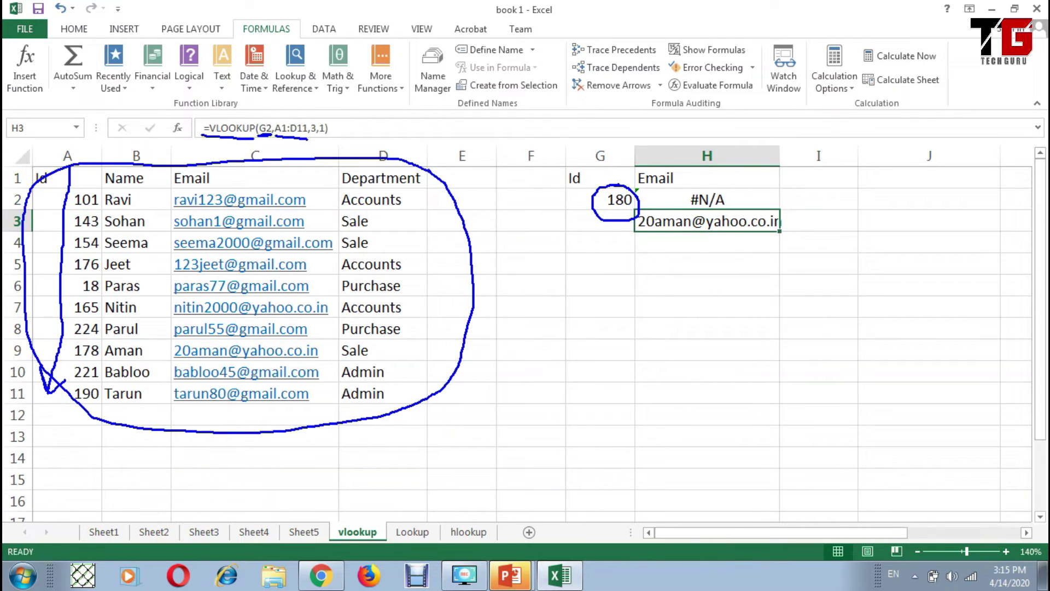
Mark the formula's column index and match type in ink, underline Email, number the table columns 1 to 4, and clear the ink.
{"action": "left_click_drag", "start_coordinate": [313, 109], "coordinate": [316, 130]}
{"action": "left_click_drag", "start_coordinate": [174, 186], "coordinate": [256, 193]}
{"action": "left_click_drag", "start_coordinate": [66, 135], "coordinate": [74, 154]}
{"action": "mouse_move", "coordinate": [138, 145]}
{"action": "left_mouse_down"}
{"action": "mouse_move", "coordinate": [149, 157]}
{"action": "mouse_move", "coordinate": [204, 158]}
{"action": "left_mouse_up"}
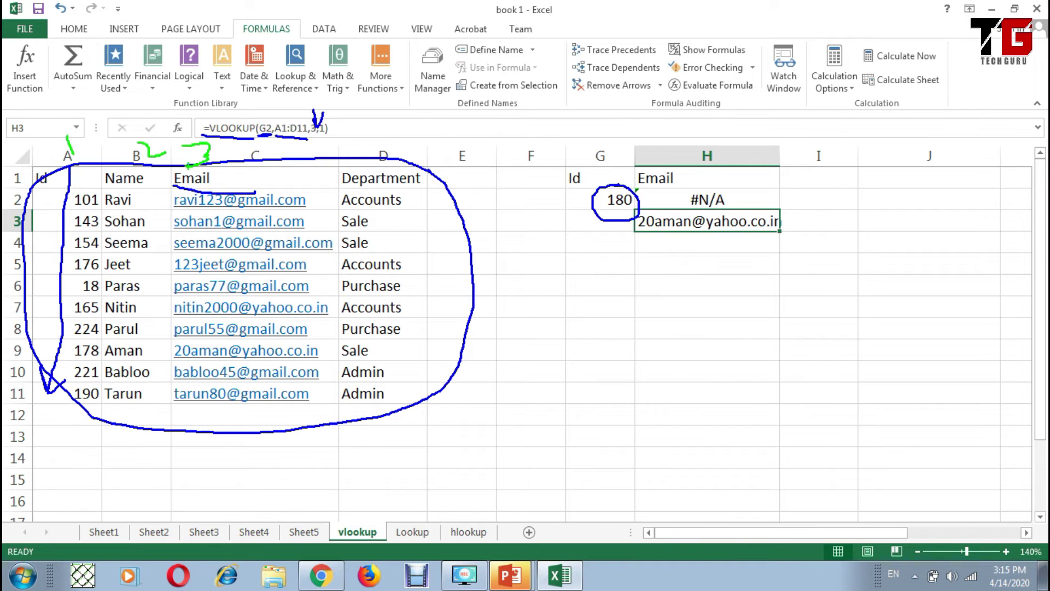
{"action": "mouse_move", "coordinate": [393, 135]}
{"action": "left_mouse_down"}
{"action": "mouse_move", "coordinate": [420, 148]}
{"action": "mouse_move", "coordinate": [420, 211]}
{"action": "left_mouse_up"}
{"action": "left_click_drag", "start_coordinate": [321, 138], "coordinate": [343, 140]}
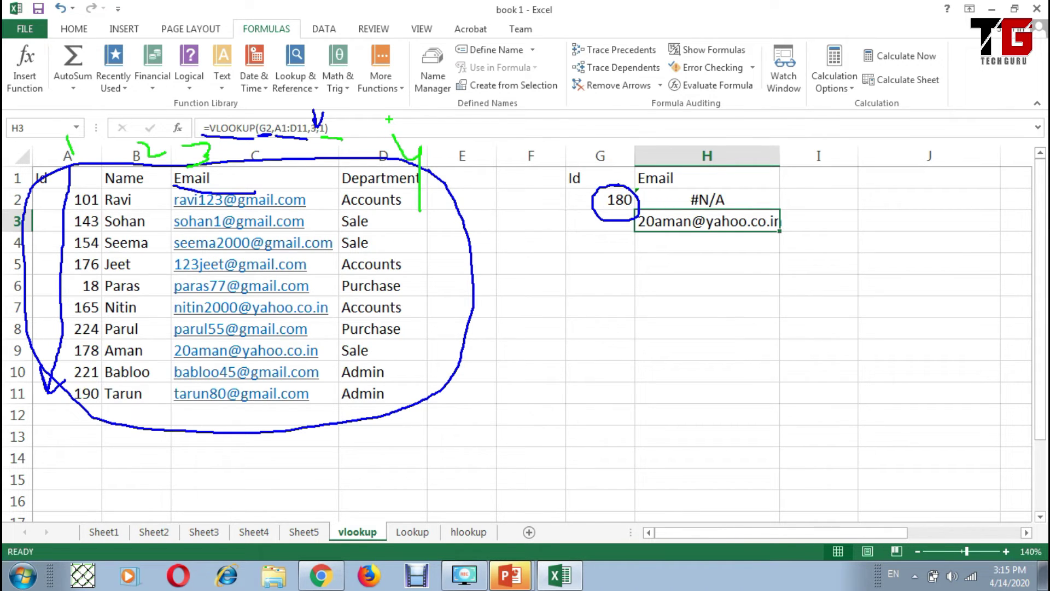
{"action": "key", "text": "Escape"}
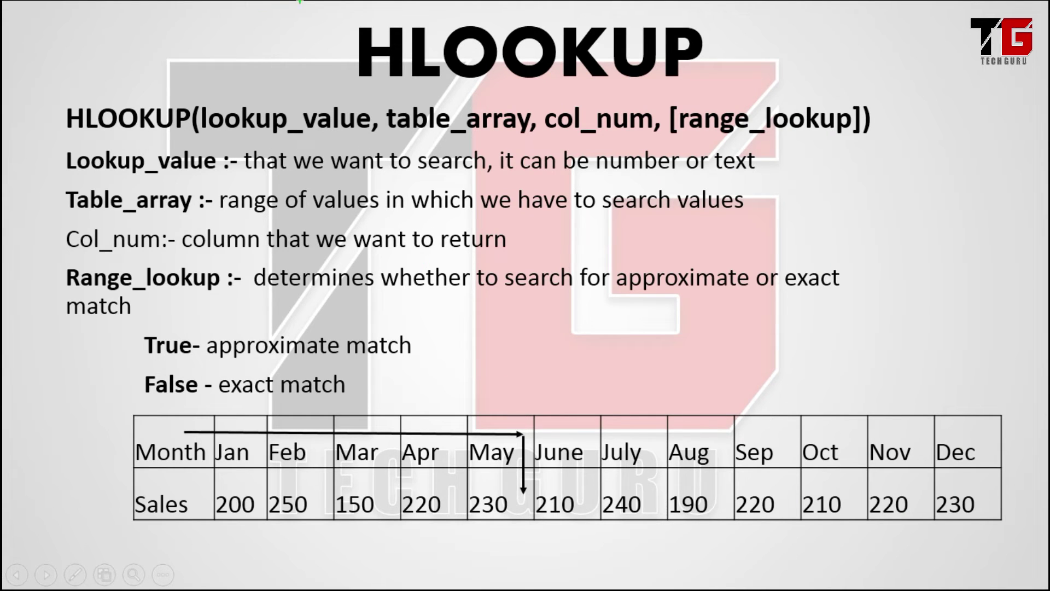
On the HLOOKUP slide in PowerPoint, underline the title's H and draw a V with a downward arrow and an H with a horizontal arrow.
{"action": "left_click_drag", "start_coordinate": [354, 86], "coordinate": [393, 85]}
{"action": "mouse_move", "coordinate": [38, 26]}
{"action": "left_mouse_down"}
{"action": "mouse_move", "coordinate": [50, 48]}
{"action": "mouse_move", "coordinate": [36, 289]}
{"action": "left_mouse_up"}
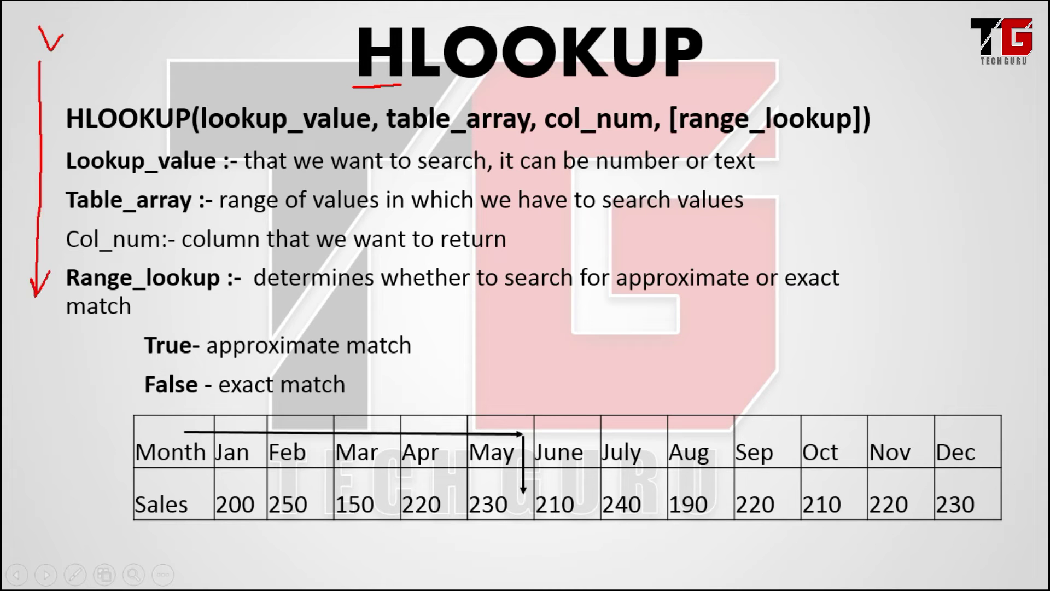
{"action": "mouse_move", "coordinate": [128, 50]}
{"action": "left_mouse_down"}
{"action": "mouse_move", "coordinate": [147, 63]}
{"action": "mouse_move", "coordinate": [146, 86]}
{"action": "mouse_move", "coordinate": [158, 91]}
{"action": "mouse_move", "coordinate": [569, 78]}
{"action": "left_mouse_up"}
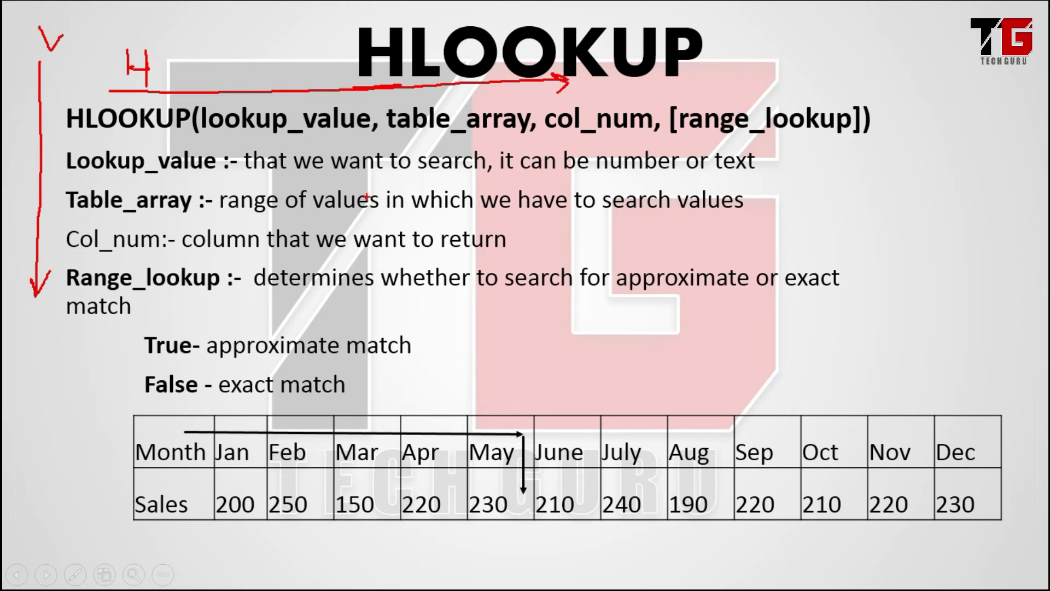
Underline the HLOOKUP arguments on the slide, correct col_num to Row in ink, and underline the True and False match options.
{"action": "left_click_drag", "start_coordinate": [252, 144], "coordinate": [309, 146]}
{"action": "left_click_drag", "start_coordinate": [406, 138], "coordinate": [635, 144]}
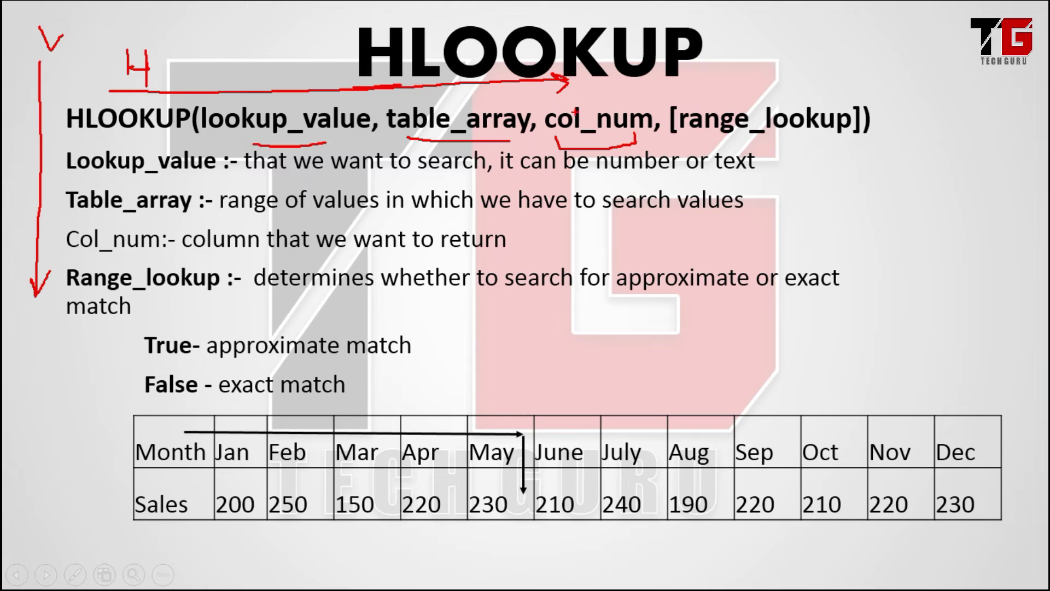
{"action": "mouse_move", "coordinate": [545, 118]}
{"action": "left_mouse_down"}
{"action": "mouse_move", "coordinate": [599, 120]}
{"action": "mouse_move", "coordinate": [589, 82]}
{"action": "mouse_move", "coordinate": [604, 110]}
{"action": "mouse_move", "coordinate": [608, 99]}
{"action": "left_mouse_up"}
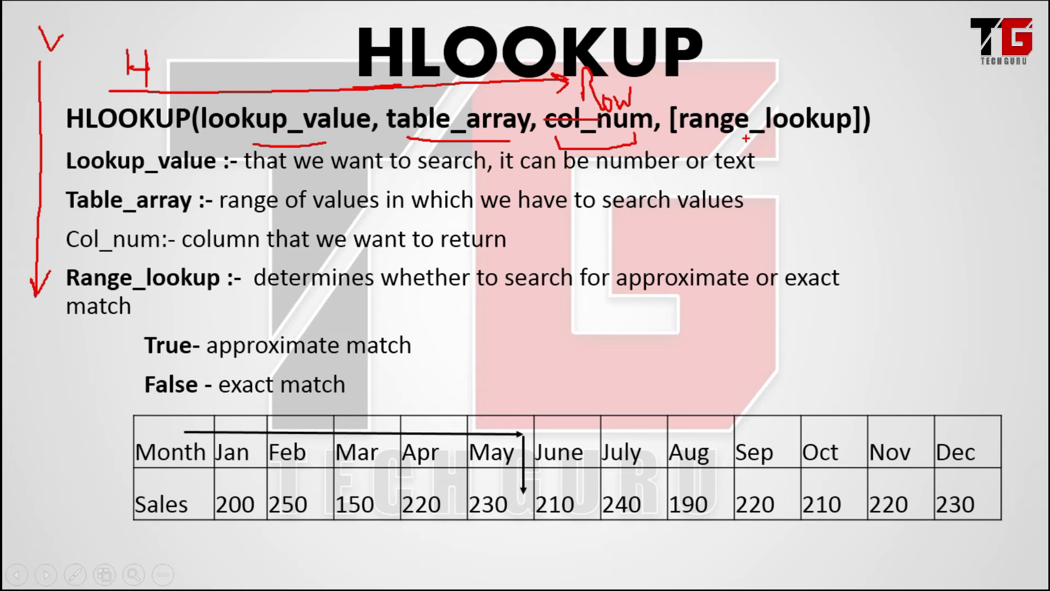
{"action": "left_click_drag", "start_coordinate": [225, 361], "coordinate": [370, 359]}
{"action": "left_click_drag", "start_coordinate": [250, 403], "coordinate": [364, 405]}
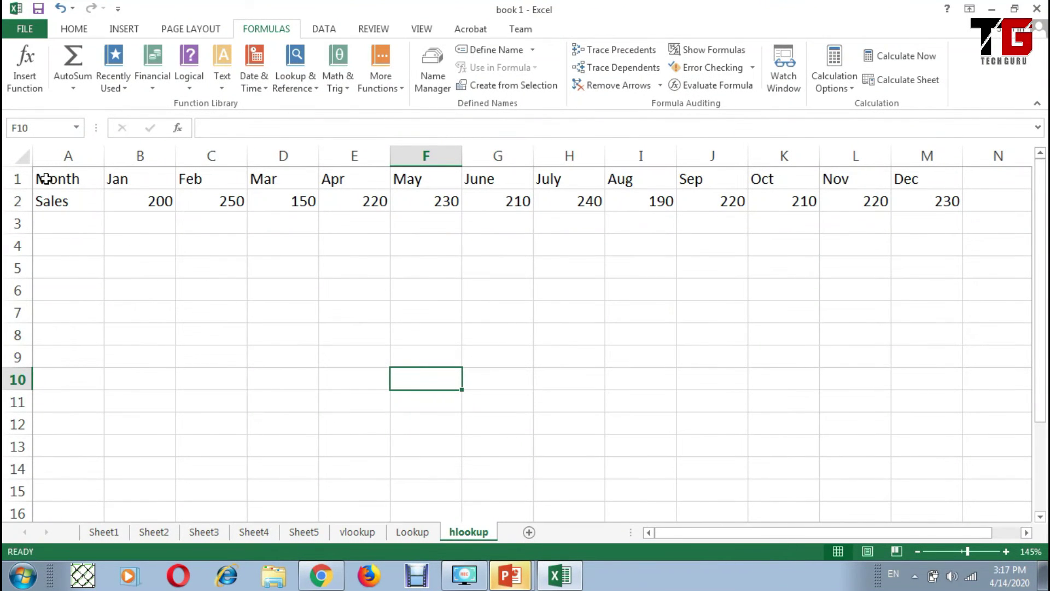
On the hlookup sheet in Excel, highlight the Month row and the Sales row and select the Sales label.
{"action": "left_click", "coordinate": [26, 175]}
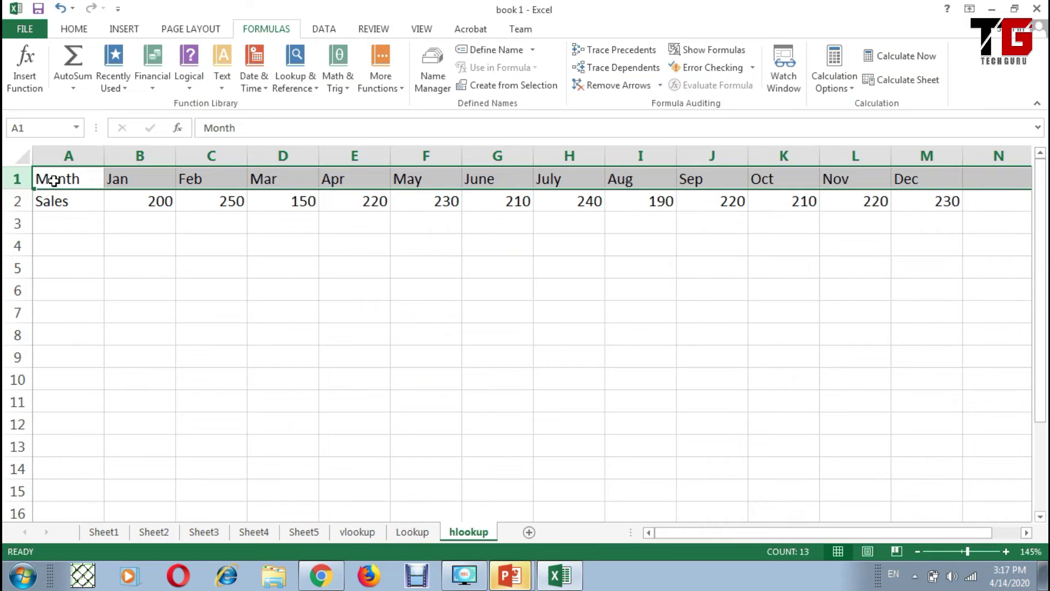
{"action": "left_click", "coordinate": [18, 200]}
{"action": "left_click", "coordinate": [85, 200]}
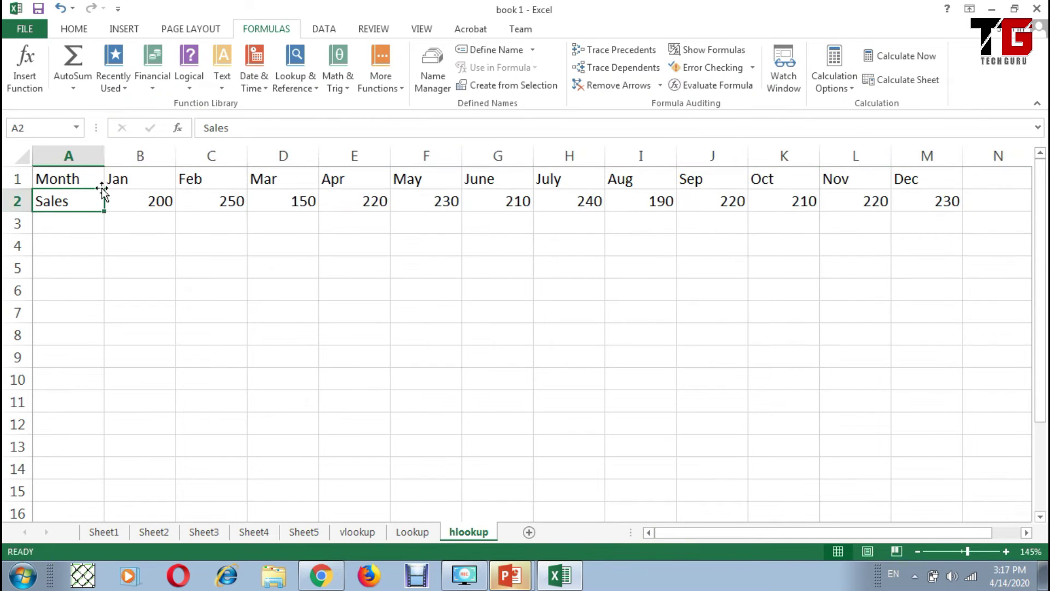
Enter the headings Month in A5 and Sales in B5, and the lookup month Apr in A6.
{"action": "left_click", "coordinate": [62, 269]}
{"action": "type", "text": "Month"}
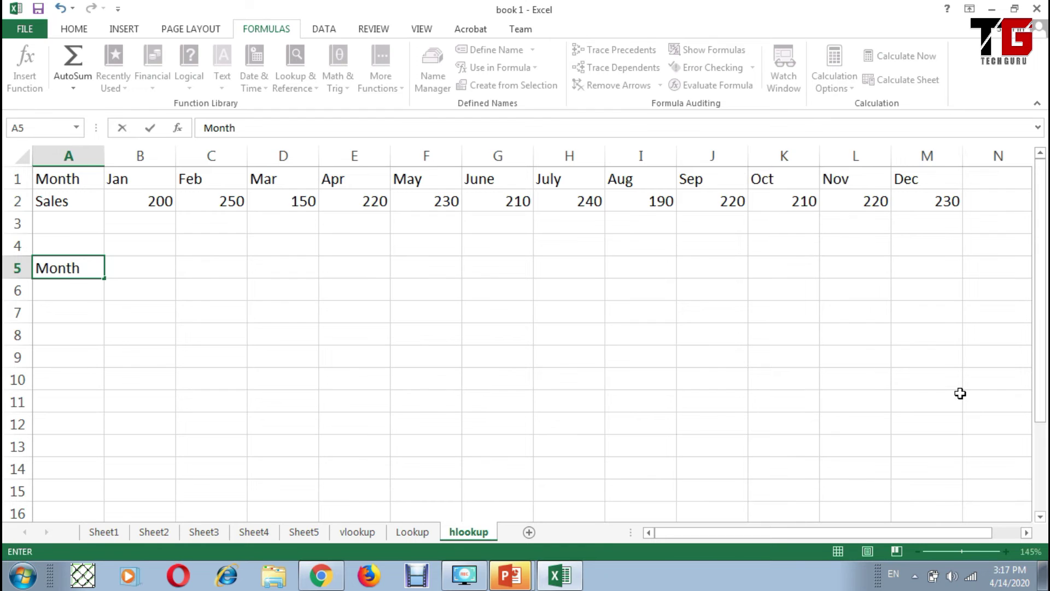
{"action": "key", "text": "Tab"}
{"action": "type", "text": "Sales"}
{"action": "key", "text": "Return"}
{"action": "type", "text": "Apr"}
{"action": "key", "text": "Tab"}
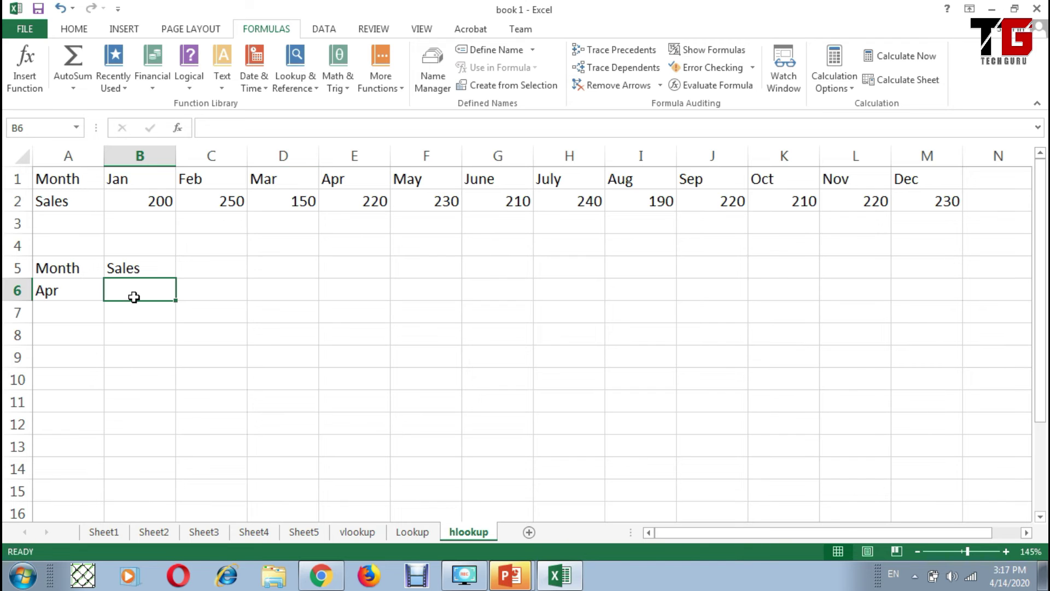
Start an HLOOKUP formula in B6, mark the table rows in ink and clear it, and use A6 as the lookup value.
{"action": "type", "text": "="}
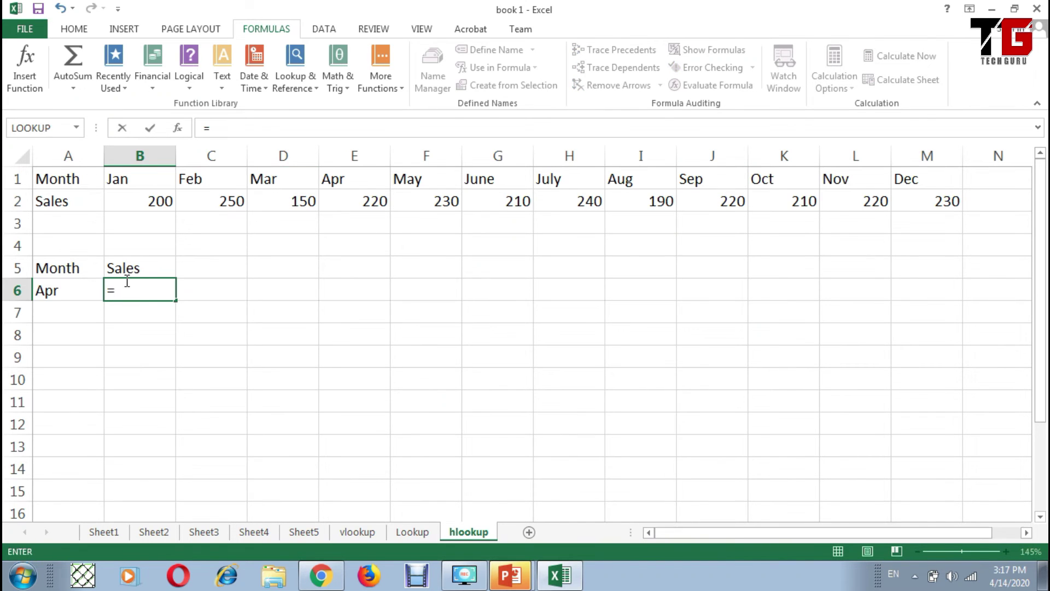
{"action": "type", "text": "Hlookup"}
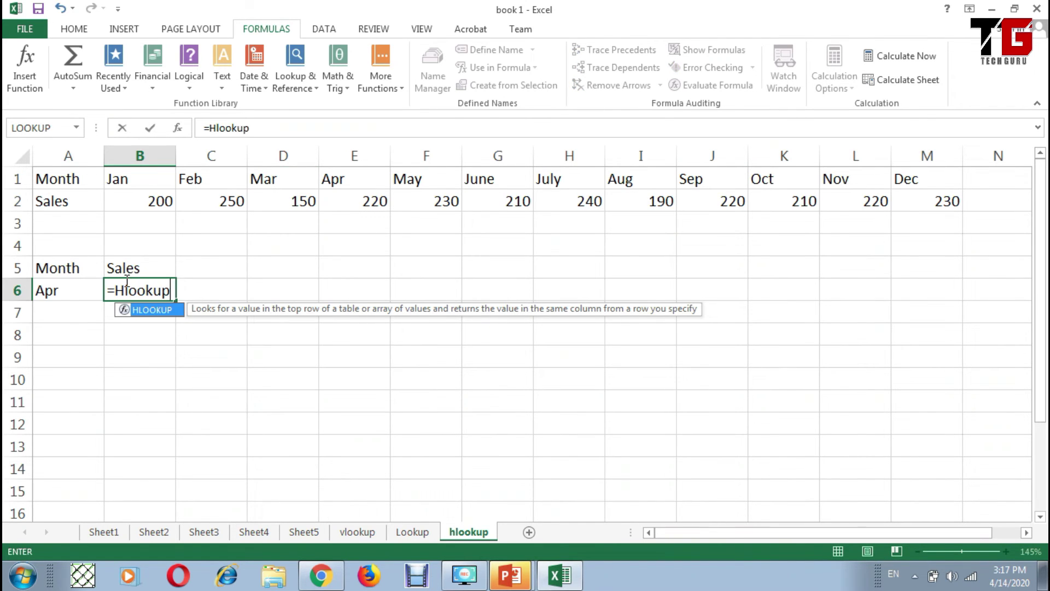
{"action": "type", "text": "("}
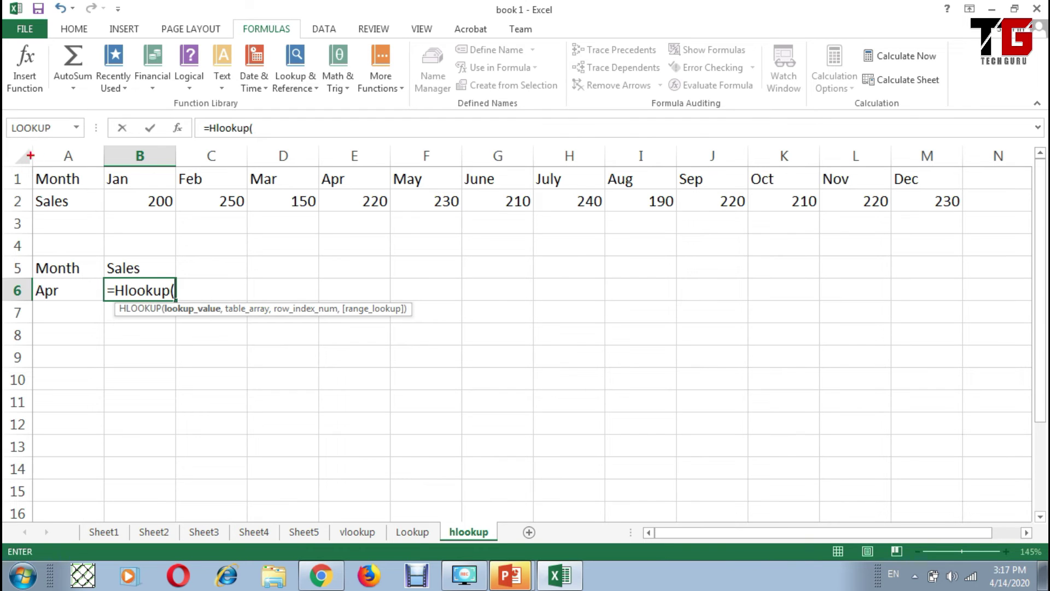
{"action": "mouse_move", "coordinate": [62, 192]}
{"action": "left_mouse_down"}
{"action": "mouse_move", "coordinate": [795, 206]}
{"action": "mouse_move", "coordinate": [792, 239]}
{"action": "left_mouse_up"}
{"action": "left_click_drag", "start_coordinate": [109, 178], "coordinate": [617, 189]}
{"action": "key", "text": "Escape"}
{"action": "left_click", "coordinate": [46, 291]}
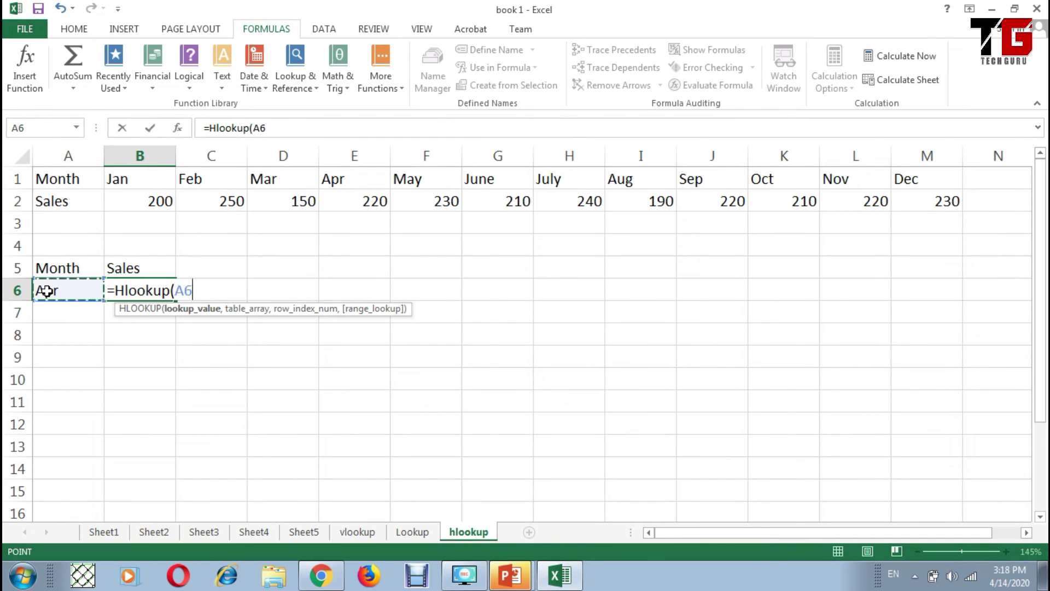
Complete the B6 formula with table range A1:M2, row index 1 and exact match 0.
{"action": "type", "text": ","}
{"action": "left_click_drag", "start_coordinate": [54, 179], "coordinate": [163, 204]}
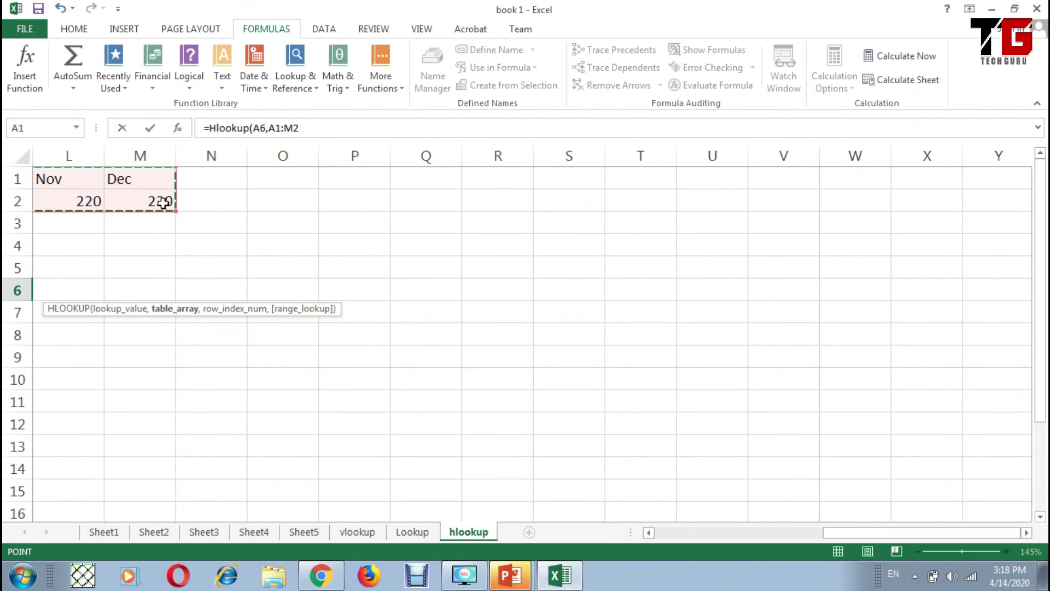
{"action": "left_click_drag", "start_coordinate": [864, 532], "coordinate": [695, 530]}
{"action": "type", "text": ","}
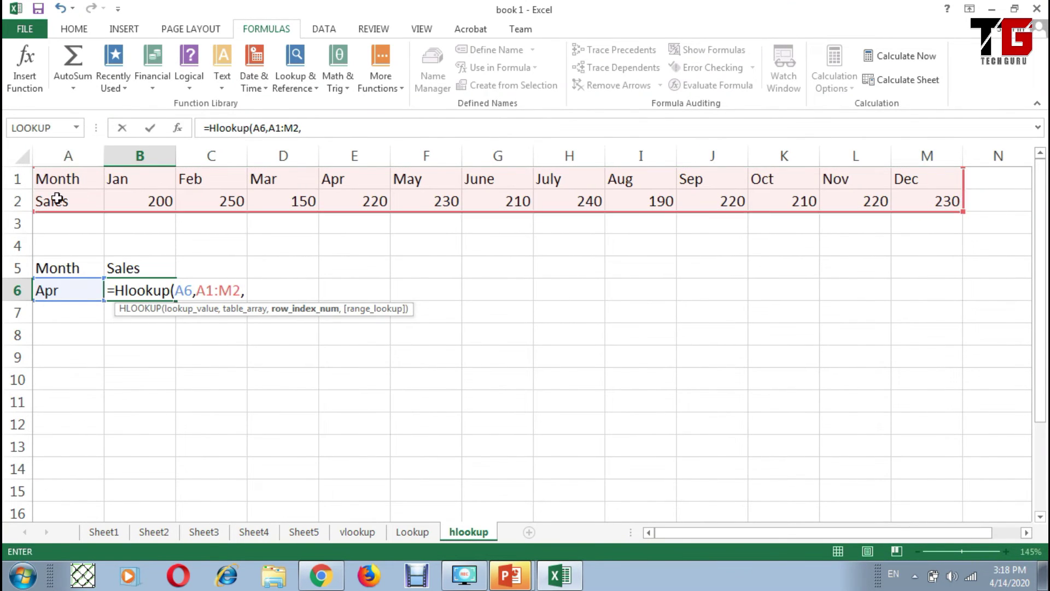
{"action": "type", "text": "1"}
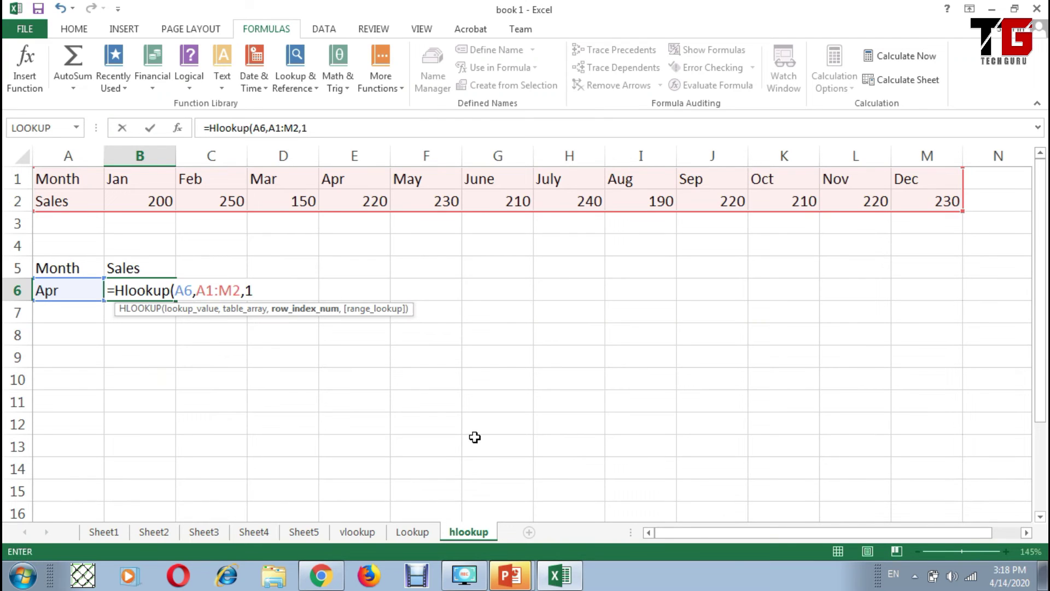
{"action": "type", "text": ","}
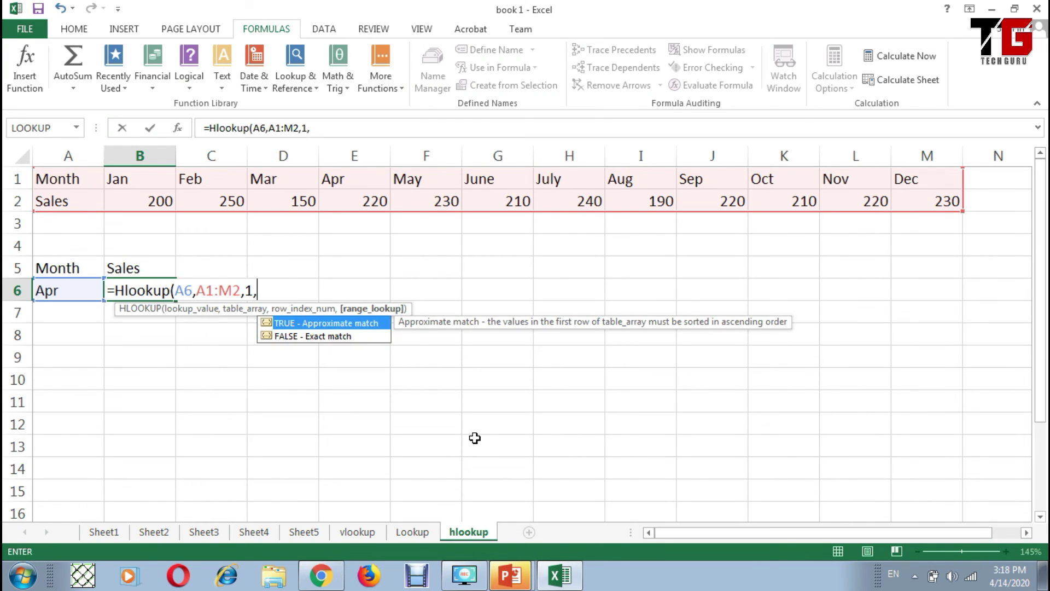
{"action": "type", "text": "0)"}
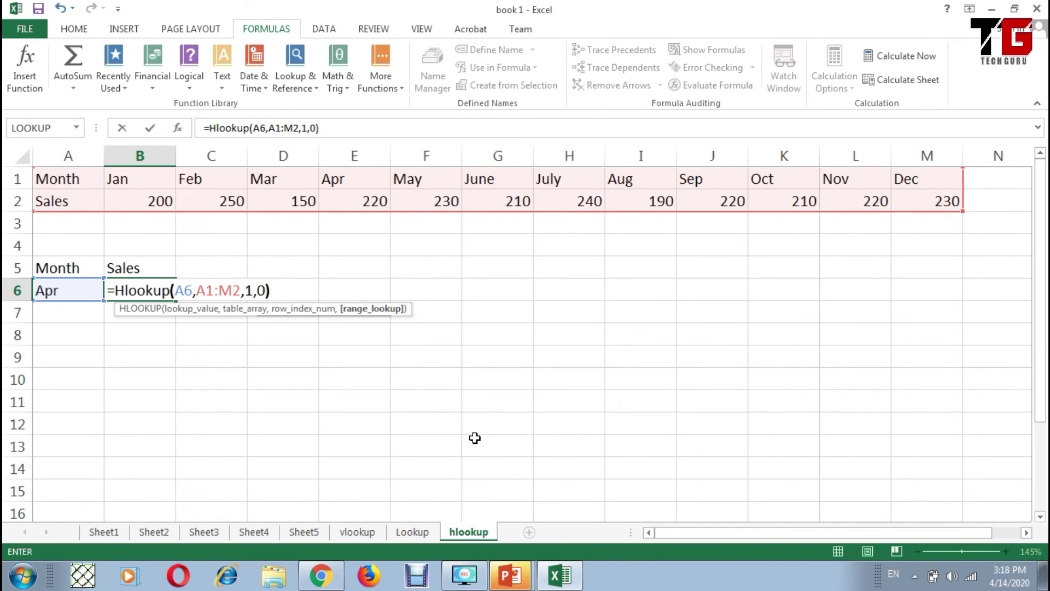
{"action": "key", "text": "Return"}
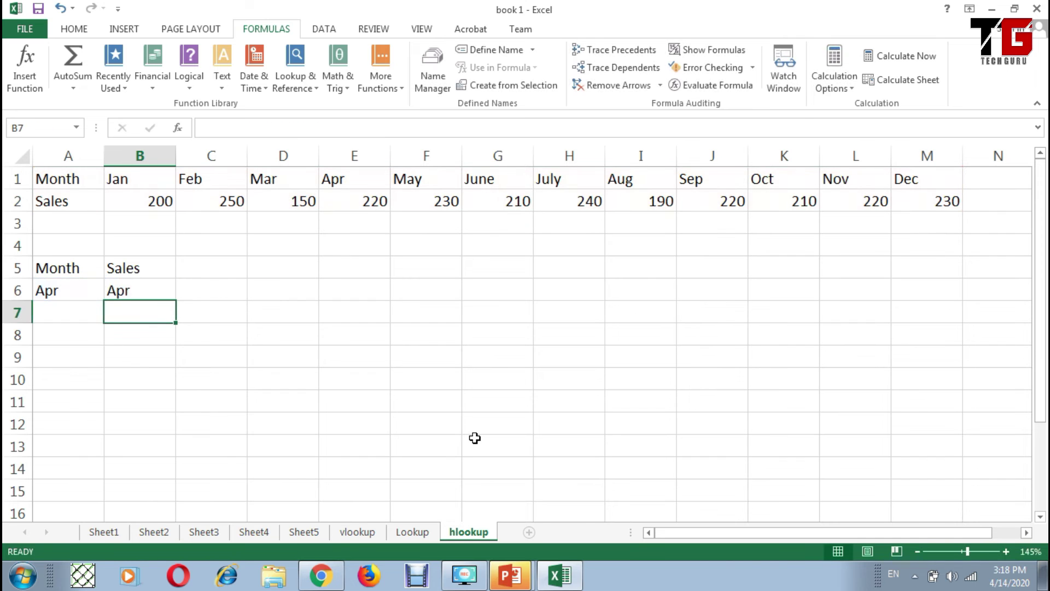
Change the row index in the B6 HLOOKUP formula to 2.
{"action": "key", "text": "Up"}
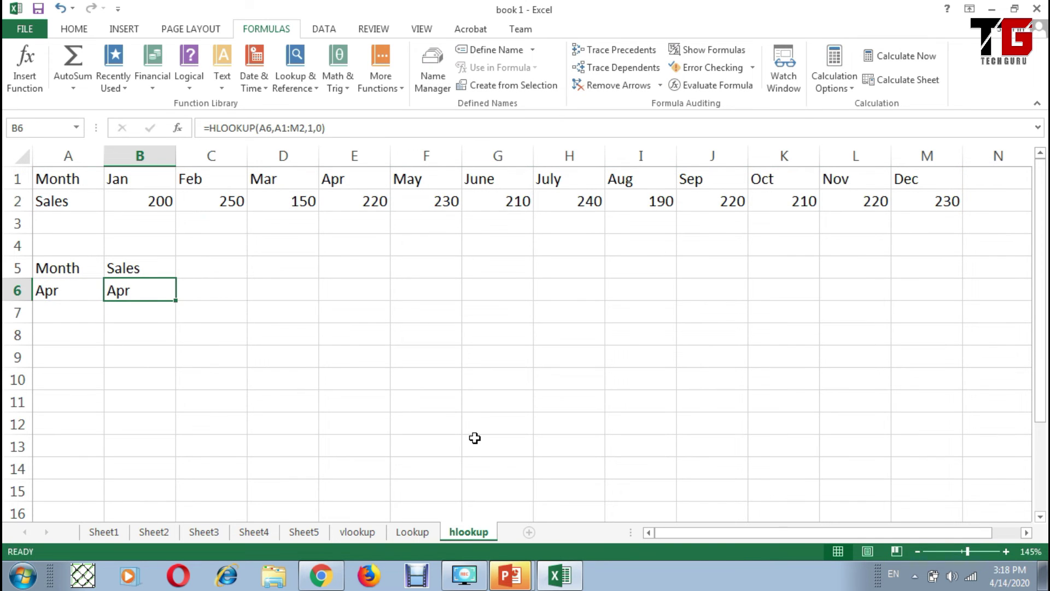
{"action": "key", "text": "F2"}
{"action": "key", "text": "Left"}
{"action": "key", "text": "Left"}
{"action": "key", "text": "Left"}
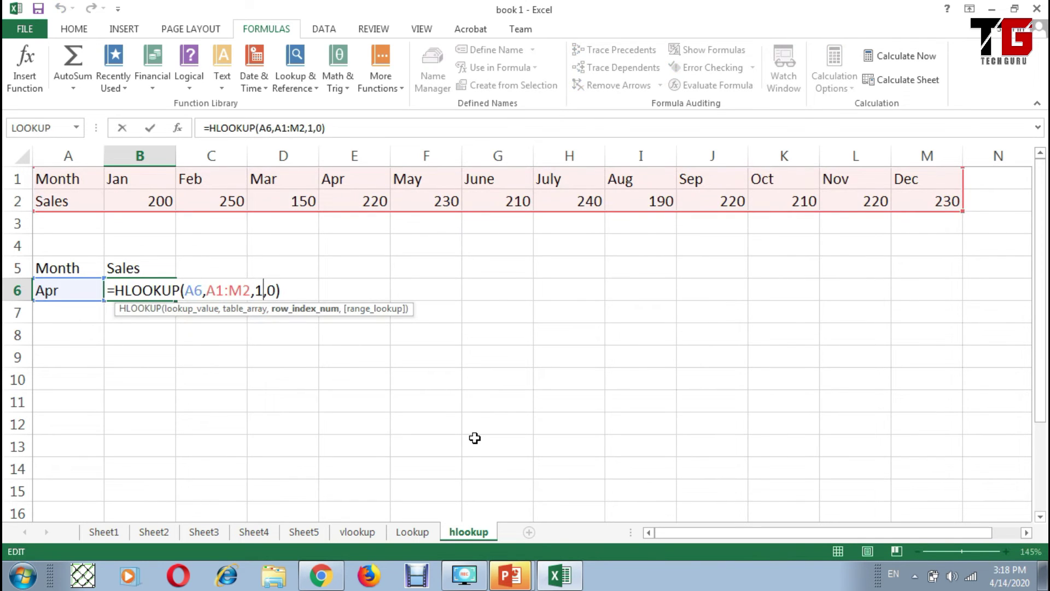
{"action": "key", "text": "BackSpace"}
{"action": "type", "text": "2"}
{"action": "key", "text": "Return"}
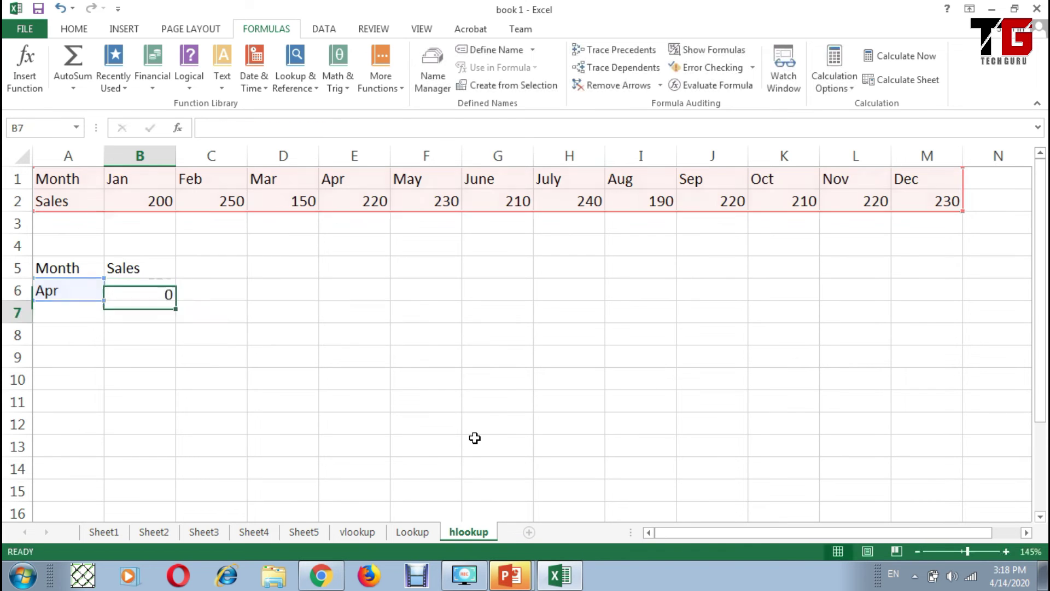
Highlight column E and check April's month and sales cells against the lookup result.
{"action": "left_click", "coordinate": [354, 148]}
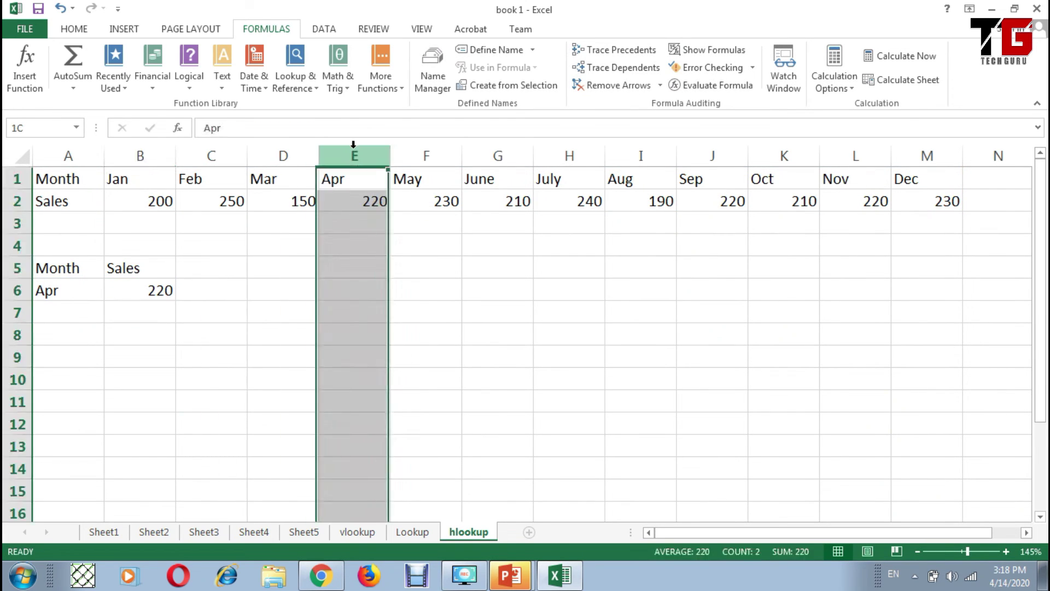
{"action": "left_click", "coordinate": [340, 177]}
{"action": "left_click", "coordinate": [343, 206]}
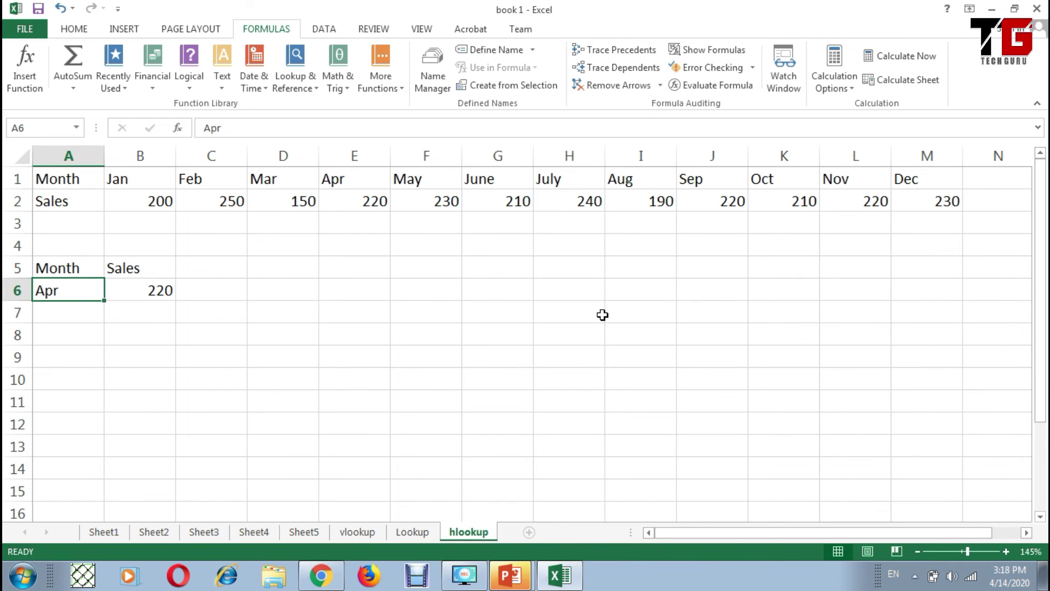
Set the lookup month in A6 to Nov and check the result against November's sales cell L2.
{"action": "type", "text": "Nov"}
{"action": "key", "text": "Return"}
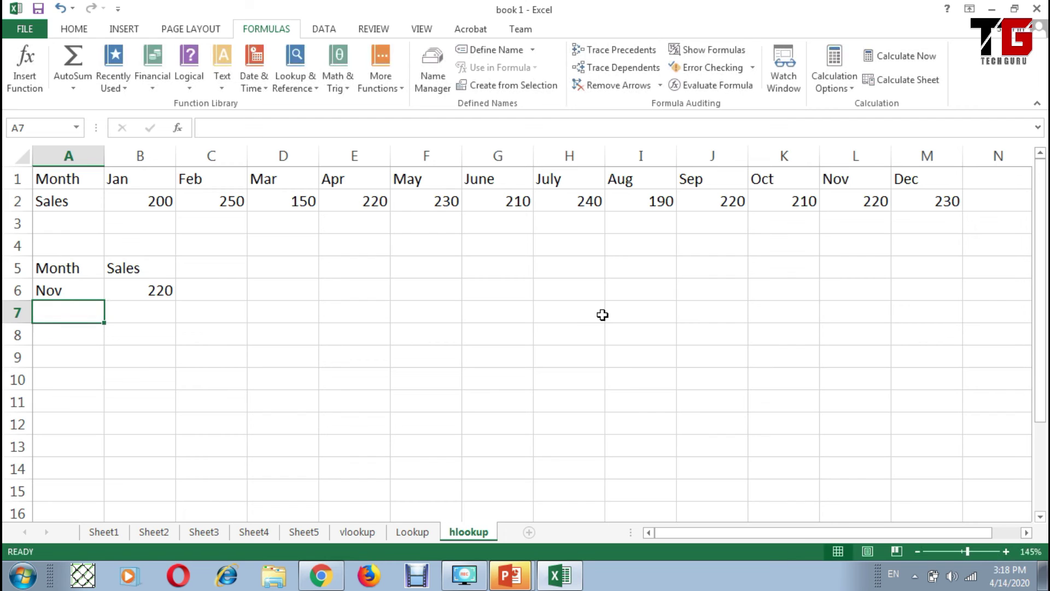
{"action": "left_click", "coordinate": [841, 204]}
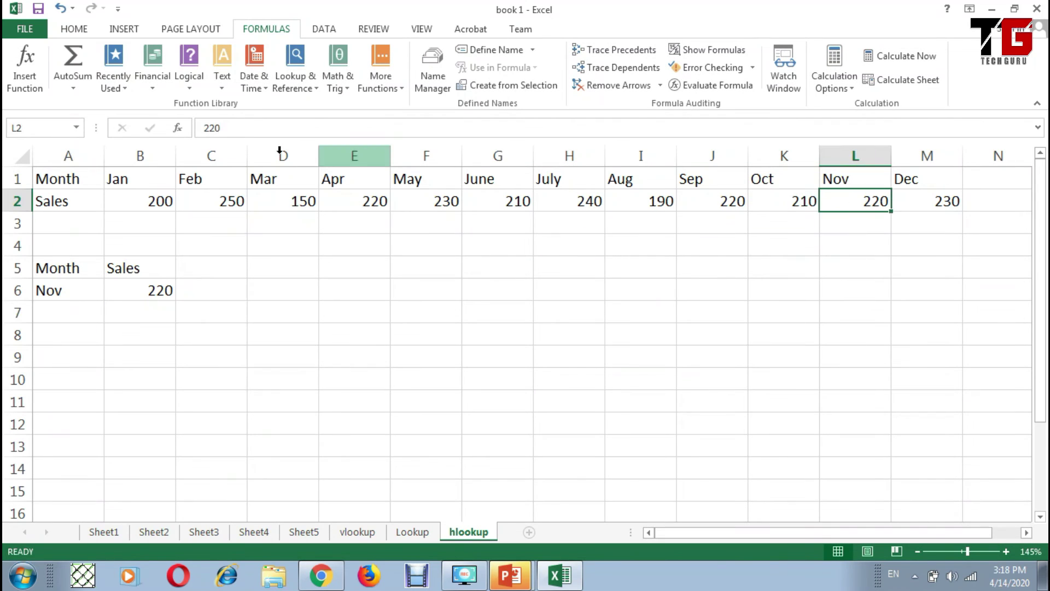
Set the lookup month in A6 to Aug and compare the B6 result with August's sales cell I2.
{"action": "left_click", "coordinate": [64, 293]}
{"action": "type", "text": "Aug"}
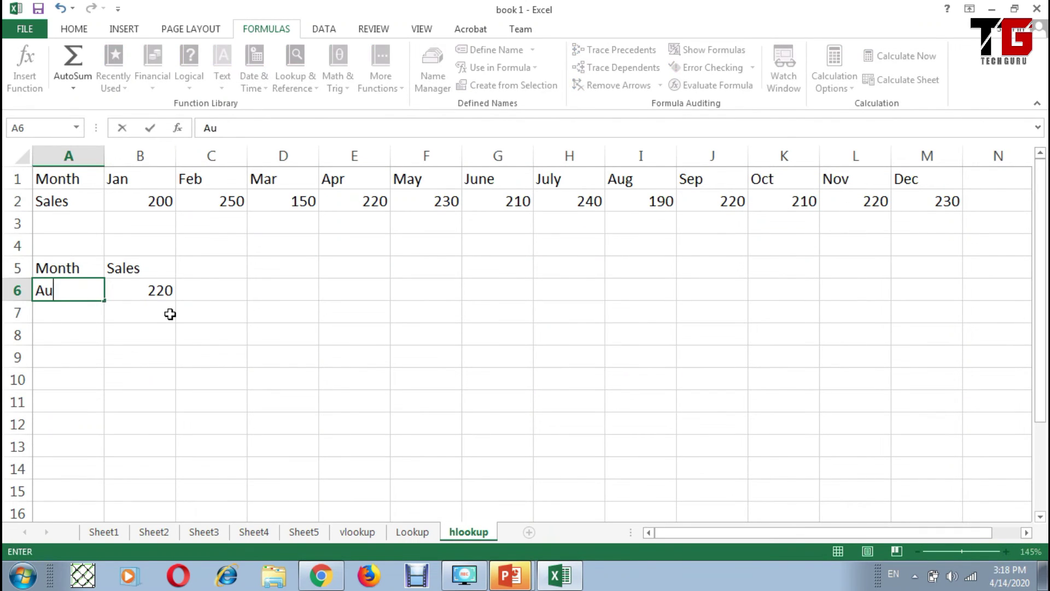
{"action": "key", "text": "Return"}
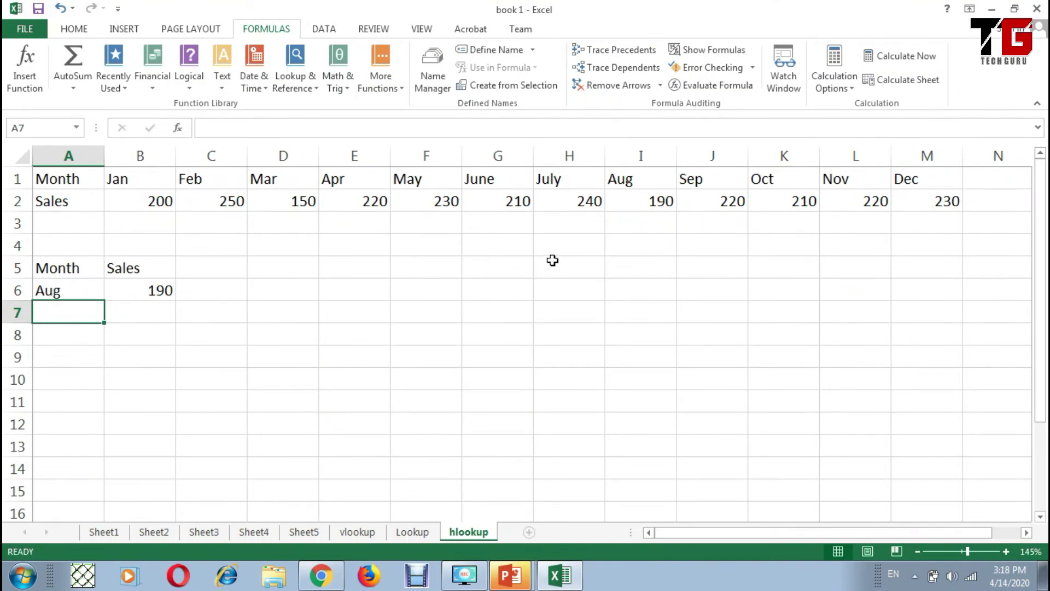
{"action": "left_click", "coordinate": [630, 205]}
{"action": "left_click", "coordinate": [80, 292]}
{"action": "left_click", "coordinate": [150, 288]}
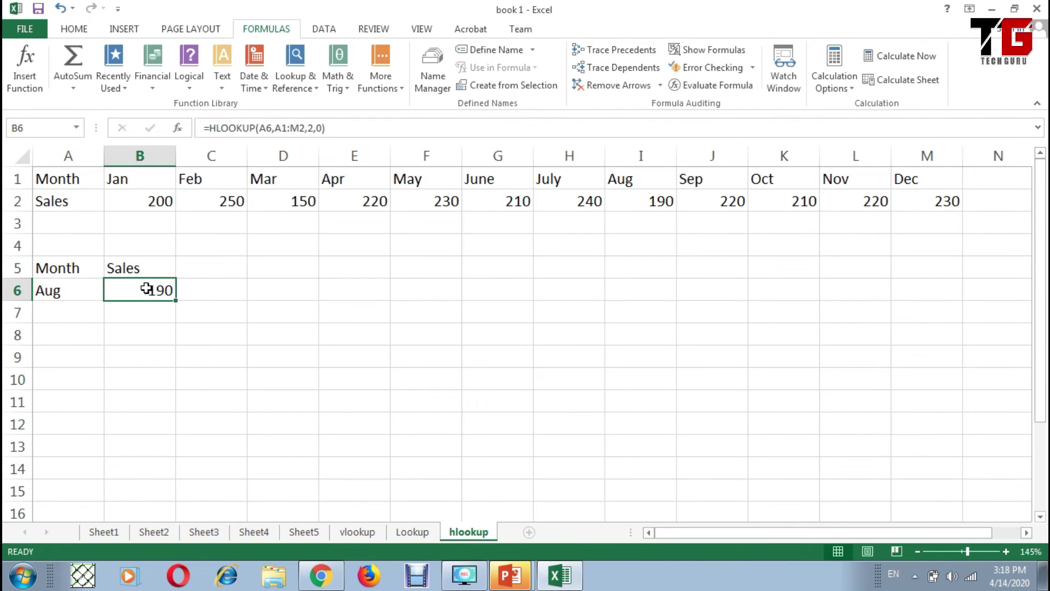
Replace the lookup month in A6 with the full name August.
{"action": "left_click", "coordinate": [68, 289]}
{"action": "type", "text": "August"}
{"action": "key", "text": "Return"}
{"action": "left_click", "coordinate": [66, 290]}
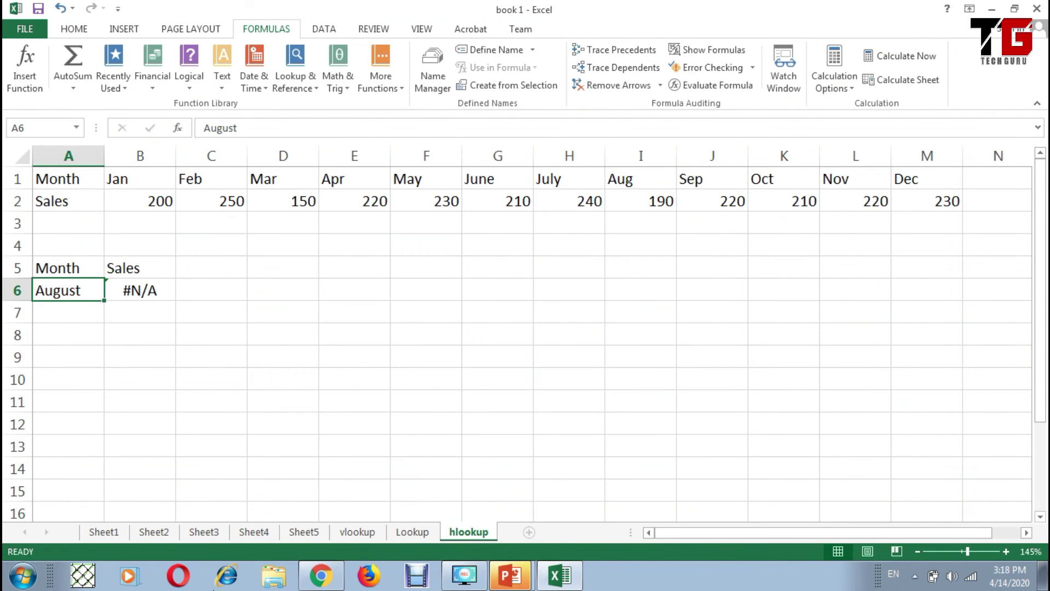
Change the match type in the B6 HLOOKUP formula to 1 for an approximate match.
{"action": "key", "text": "Right"}
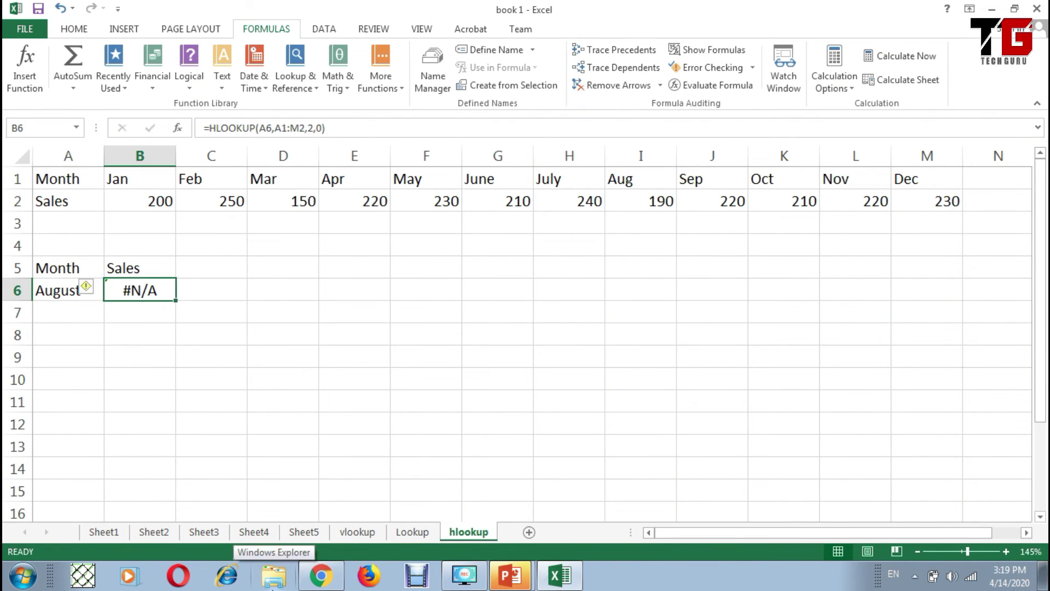
{"action": "key", "text": "F2"}
{"action": "key", "text": "Left"}
{"action": "key", "text": "BackSpace"}
{"action": "type", "text": "1"}
{"action": "key", "text": "Return"}
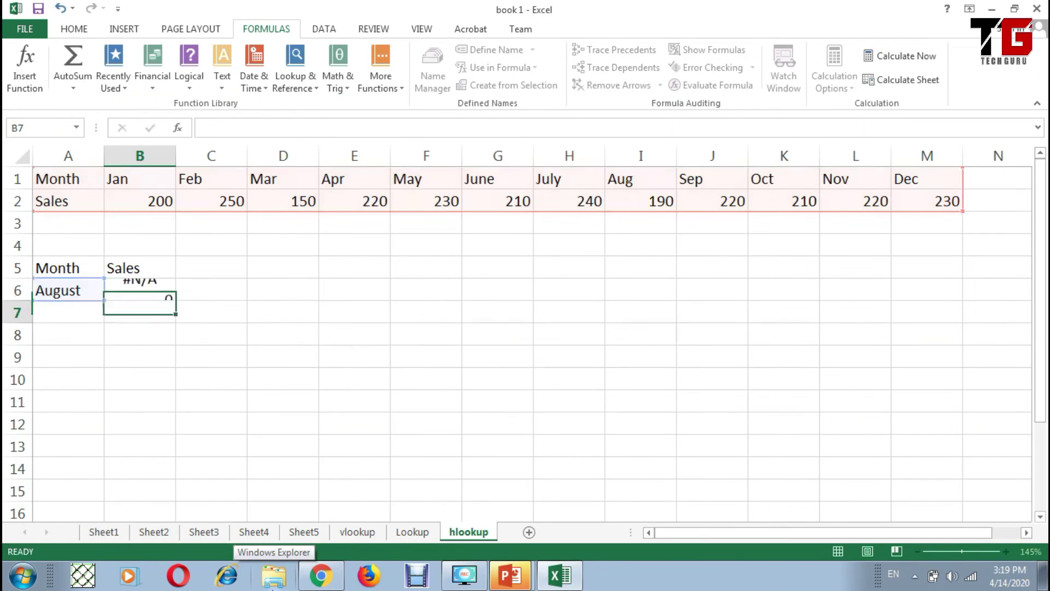
{"action": "key", "text": "Up"}
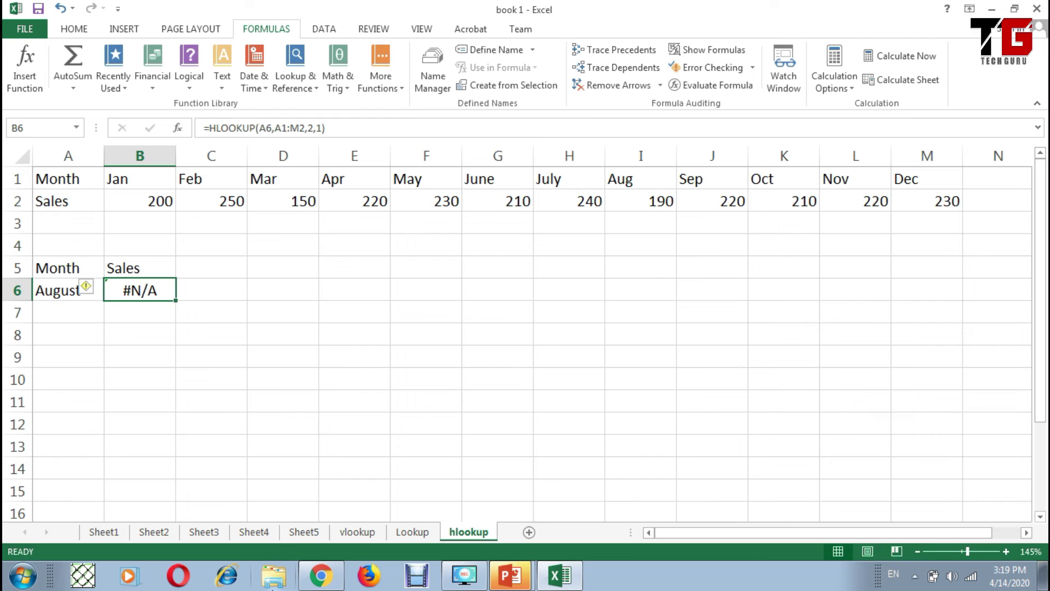
Shorten the lookup month in A6 to Aug and check it against the heading in I1.
{"action": "key", "text": "Left"}
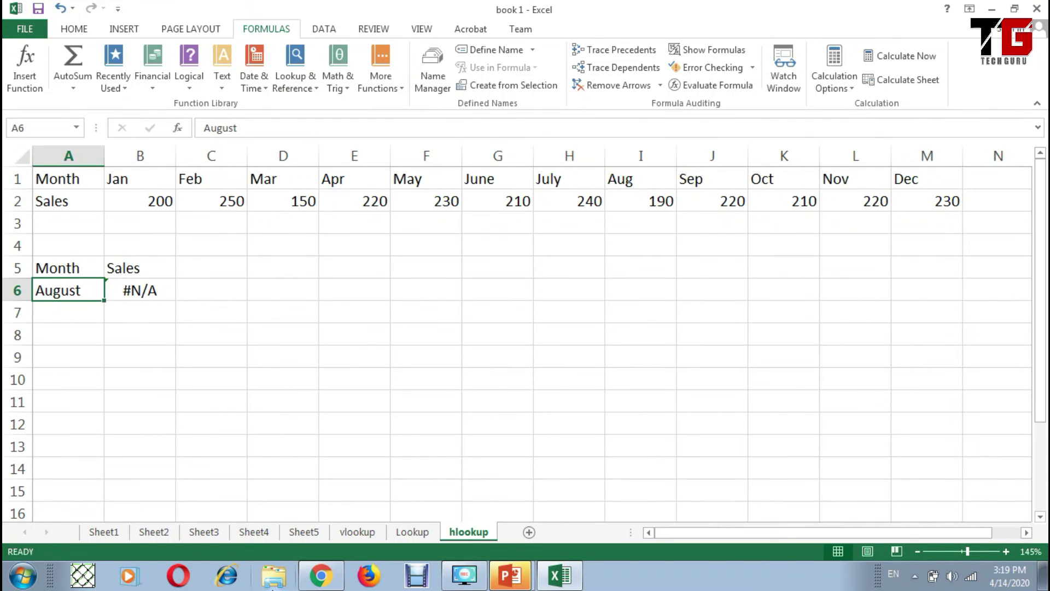
{"action": "key", "text": "F2"}
{"action": "key", "text": "BackSpace"}
{"action": "key", "text": "BackSpace"}
{"action": "key", "text": "BackSpace"}
{"action": "key", "text": "Return"}
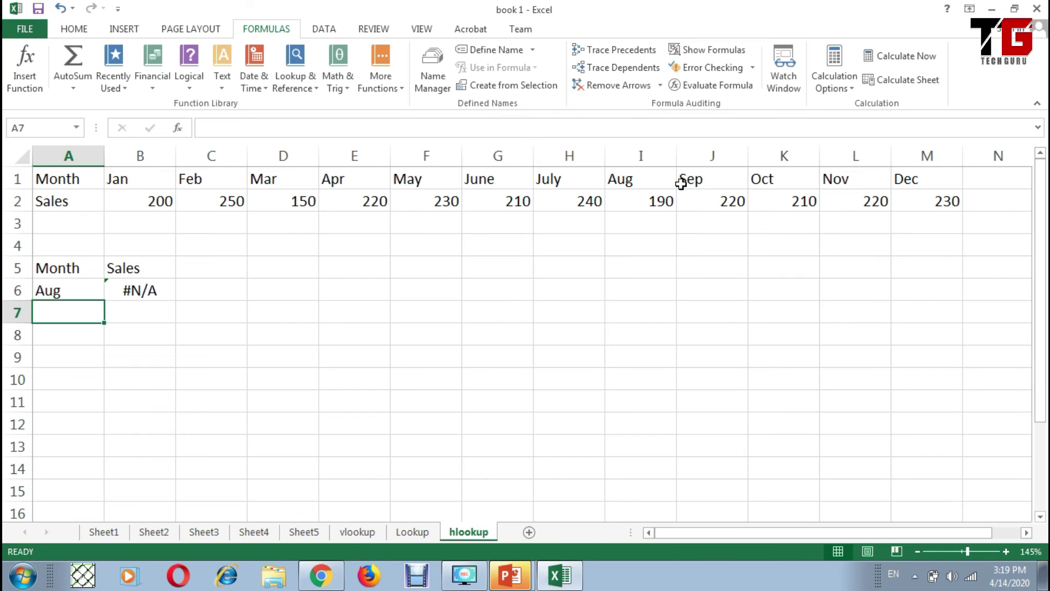
{"action": "left_click", "coordinate": [644, 173]}
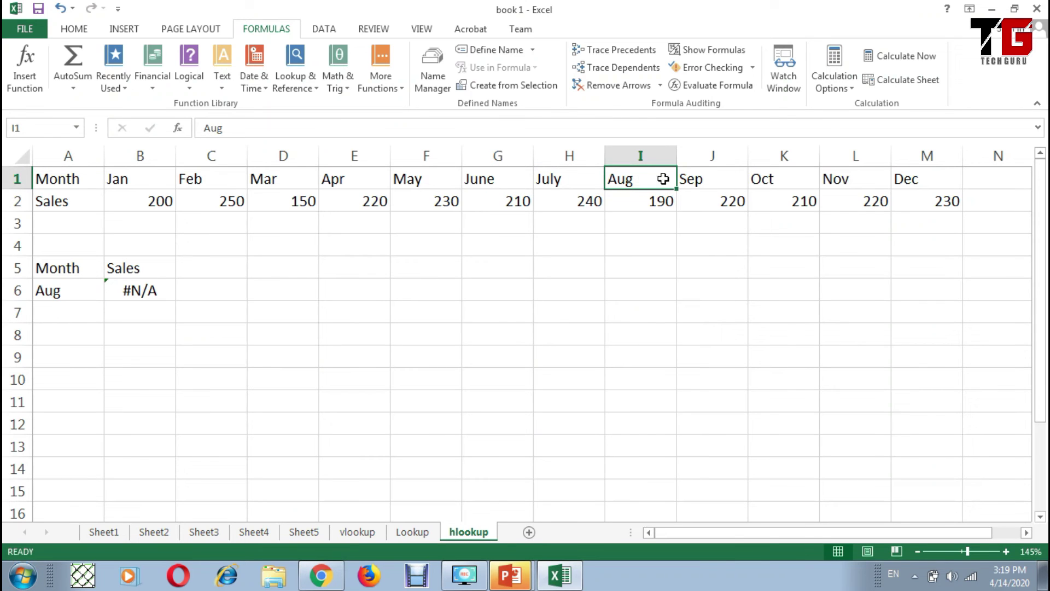
Review the HLOOKUP formula in B6 without changing it and re-enter Aug as the lookup month in A6.
{"action": "double_click", "coordinate": [133, 290]}
{"action": "left_click", "coordinate": [261, 296]}
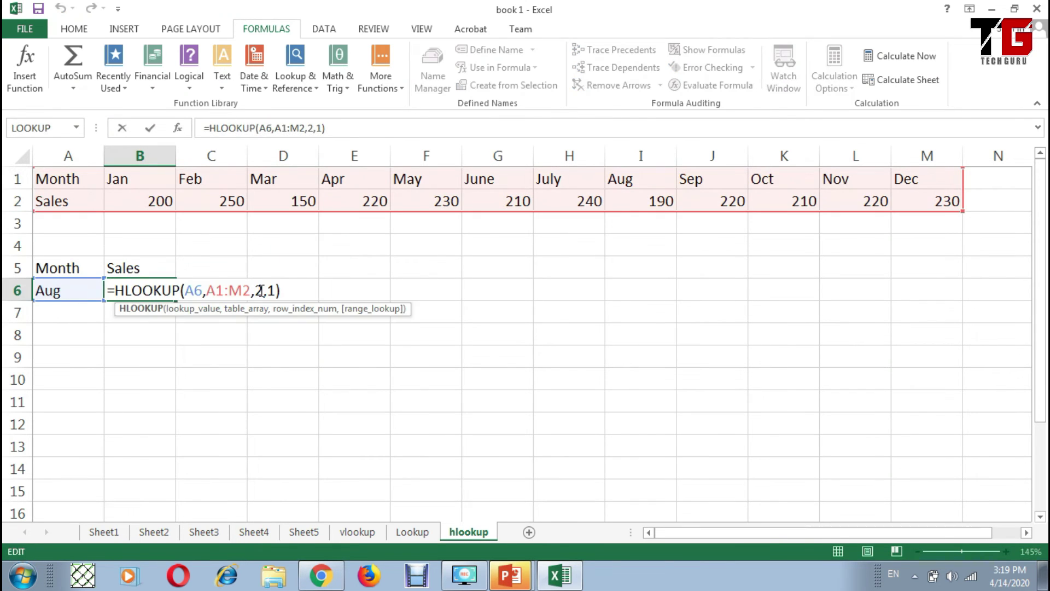
{"action": "key", "text": "Return"}
{"action": "key", "text": "Up"}
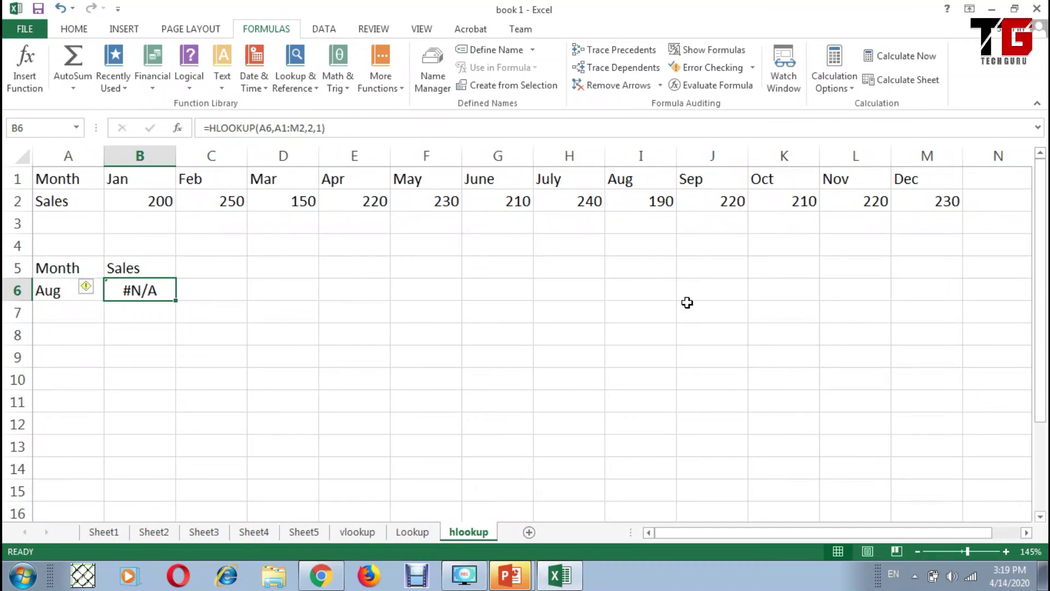
{"action": "key", "text": "Left"}
{"action": "type", "text": "Aug"}
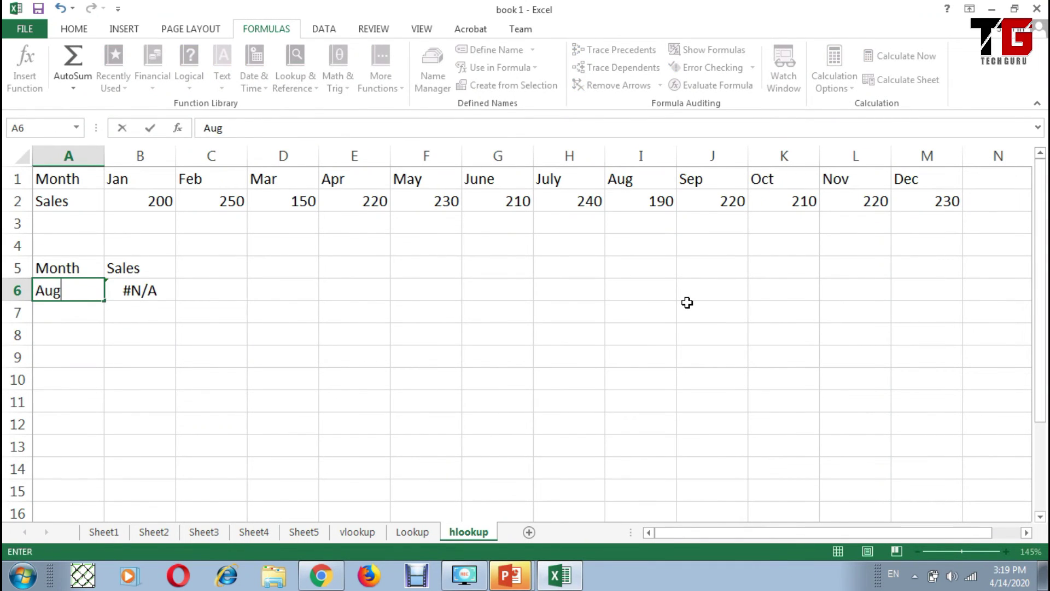
{"action": "key", "text": "Return"}
Change the match type in the B6 HLOOKUP formula to 0 for an exact match.
{"action": "key", "text": "Up"}
{"action": "key", "text": "Right"}
{"action": "key", "text": "F2"}
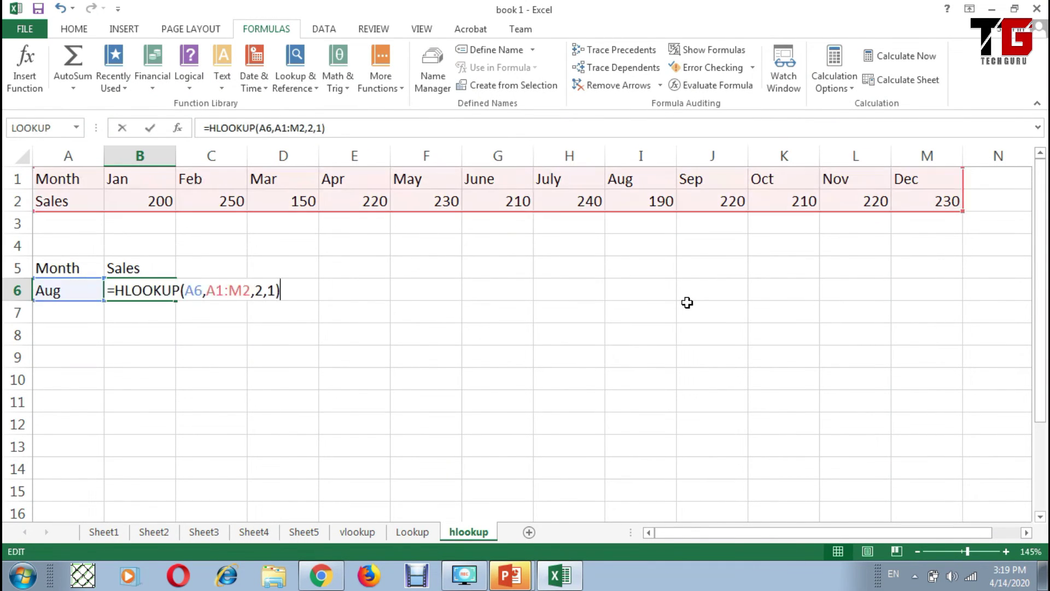
{"action": "key", "text": "Left"}
{"action": "key", "text": "BackSpace"}
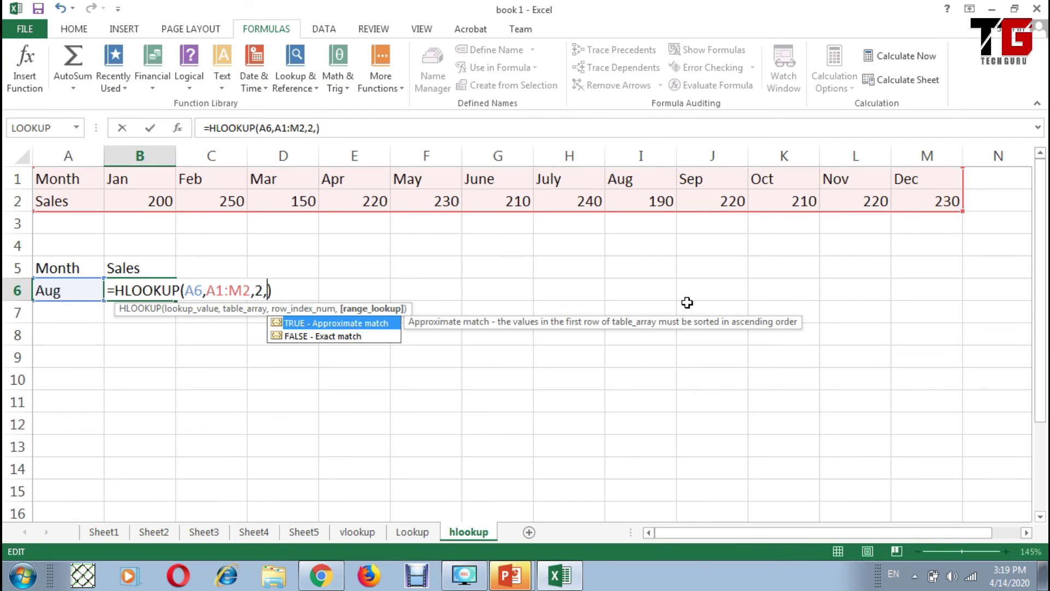
{"action": "type", "text": "0"}
{"action": "key", "text": "Return"}
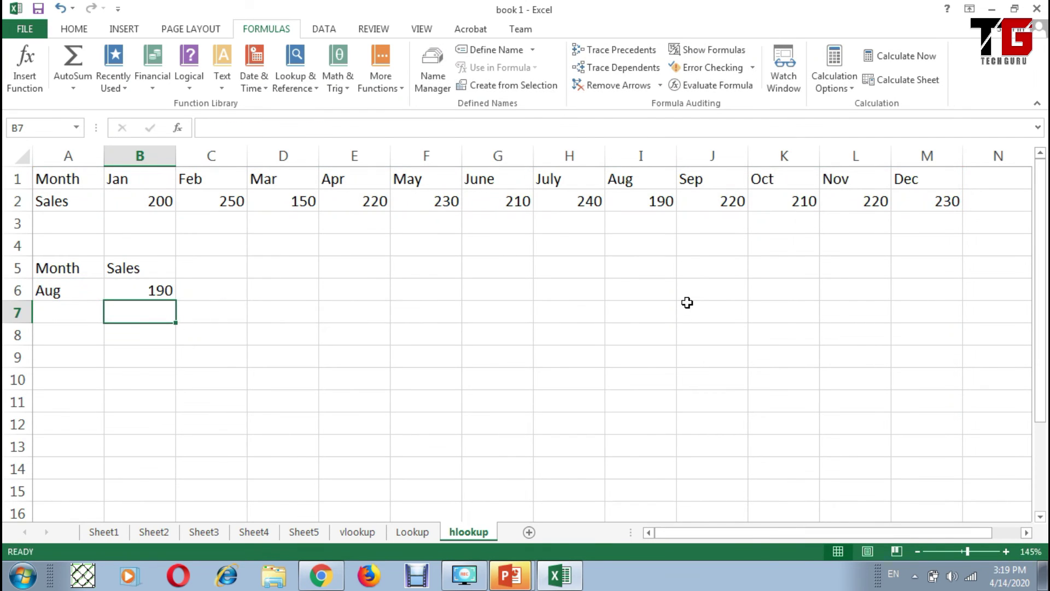
{"action": "key", "text": "Up"}
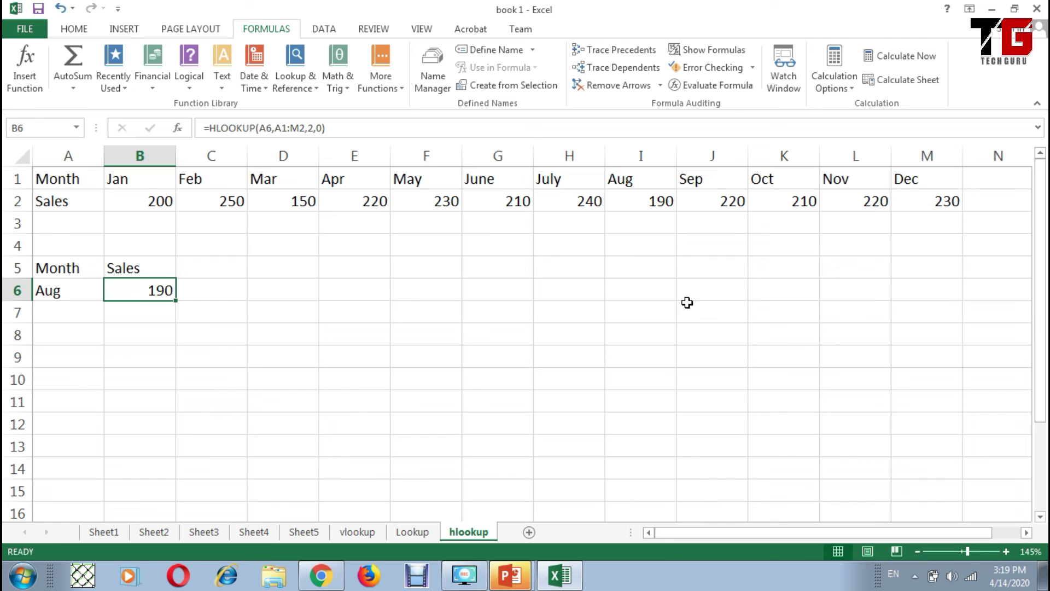
Go over the month headings in row 1, replace the lookup month in A6 with abc, and check B6.
{"action": "left_click", "coordinate": [17, 178]}
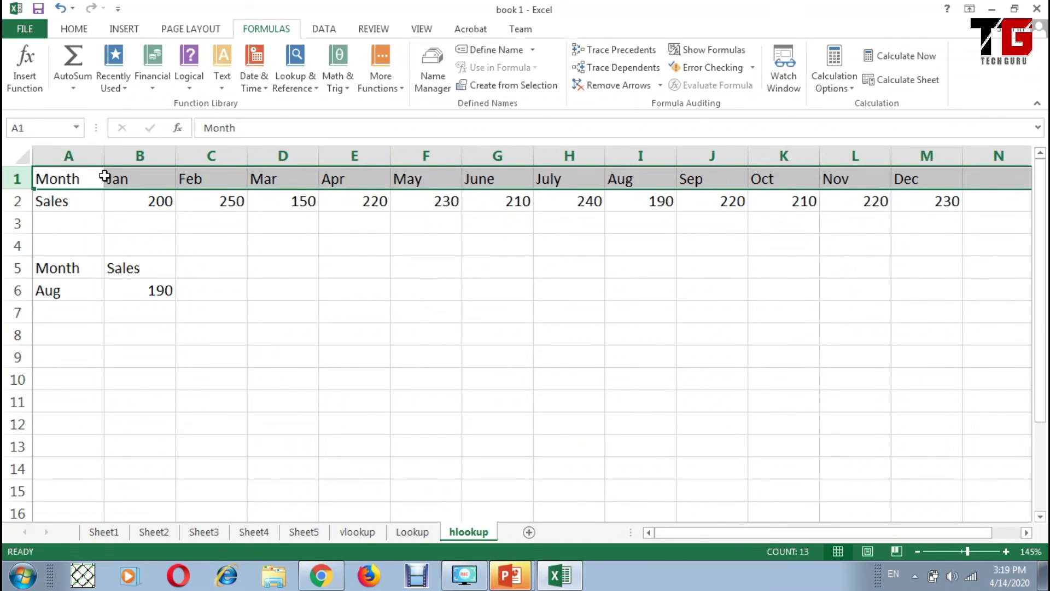
{"action": "left_click", "coordinate": [232, 178]}
{"action": "left_click", "coordinate": [300, 178]}
{"action": "left_click", "coordinate": [362, 178]}
{"action": "left_click", "coordinate": [444, 178]}
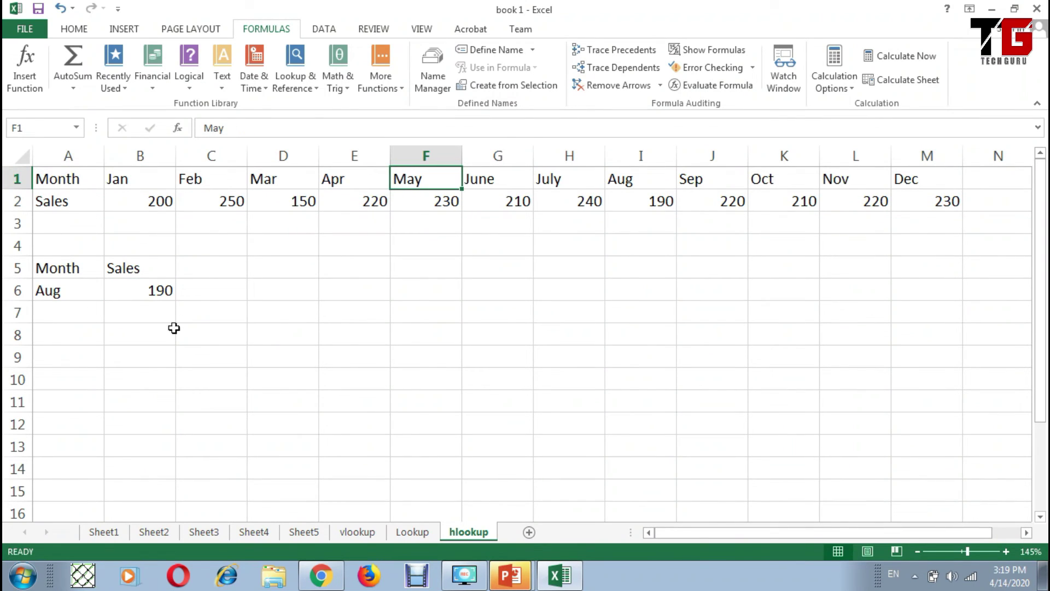
{"action": "double_click", "coordinate": [75, 290]}
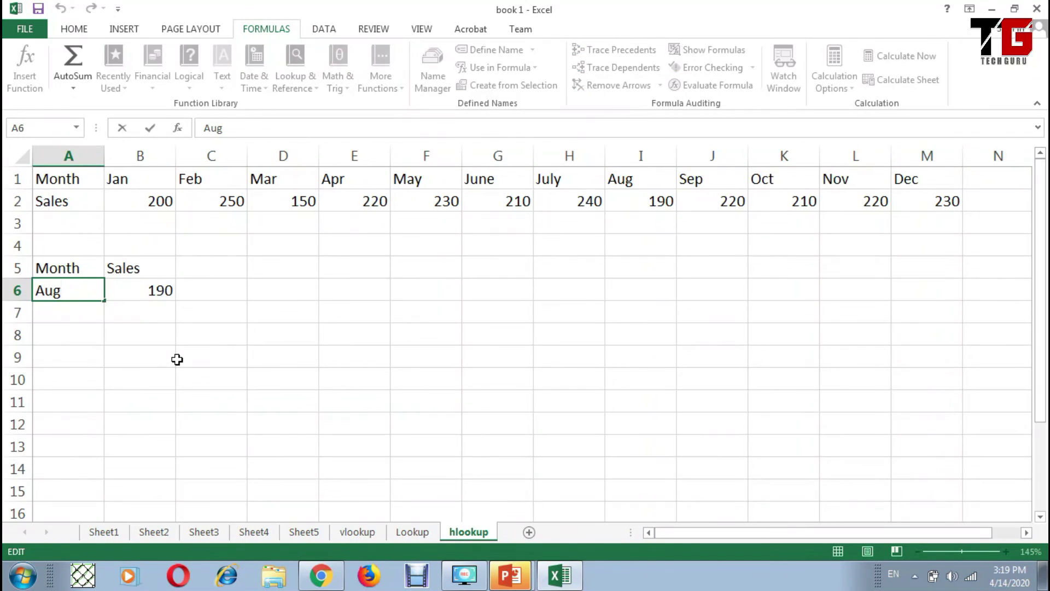
{"action": "key", "text": "BackSpace"}
{"action": "key", "text": "BackSpace"}
{"action": "key", "text": "BackSpace"}
{"action": "type", "text": "abc"}
{"action": "key", "text": "Return"}
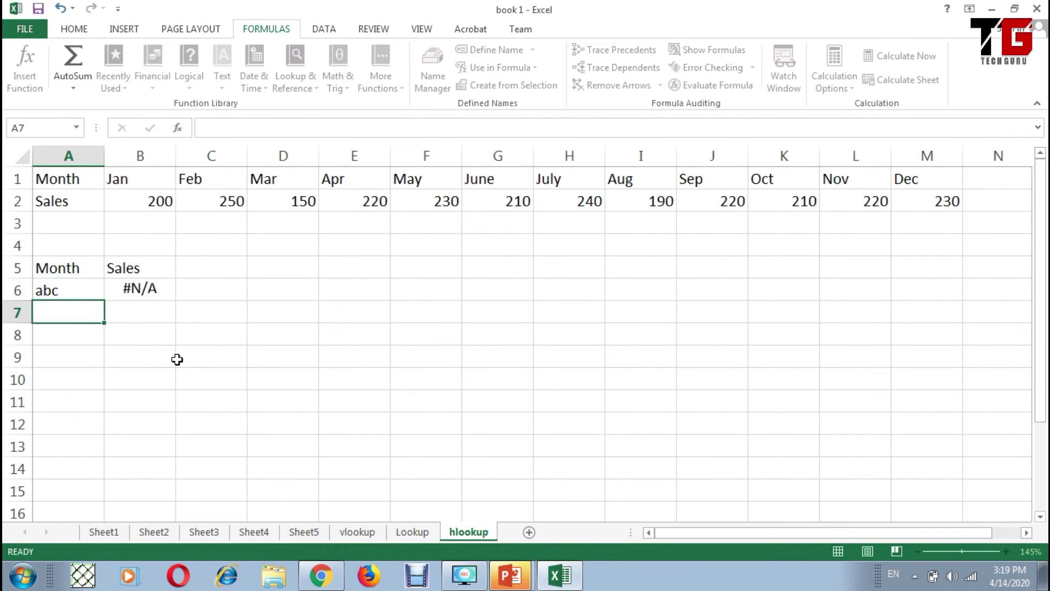
{"action": "key", "text": "Up"}
{"action": "key", "text": "Right"}
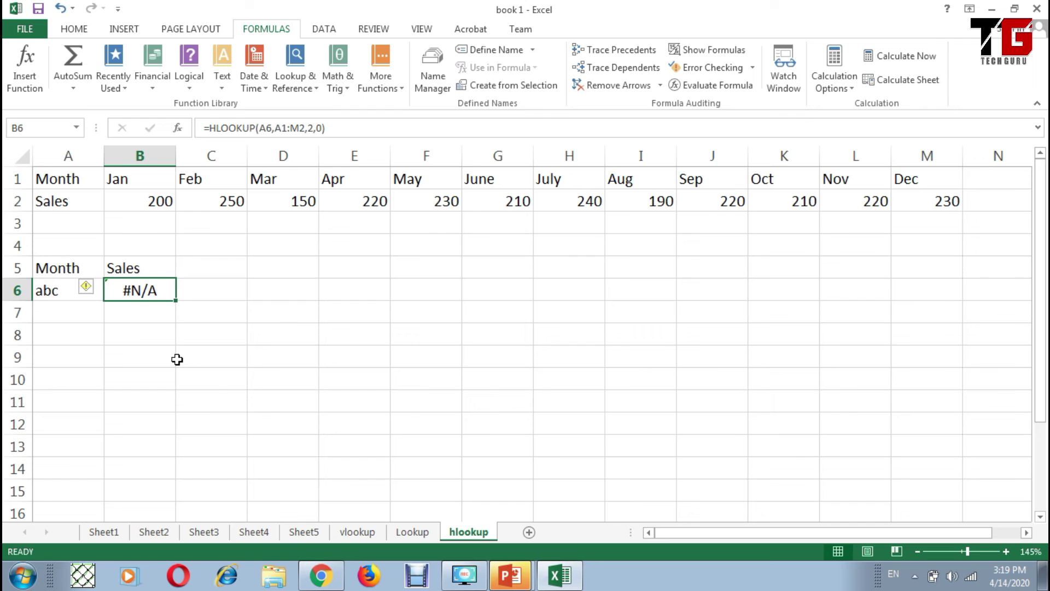
Enter the formula =IFERROR(B6,"Please enter valid value") in C6, beside the HLOOKUP result.
{"action": "key", "text": "Down"}
{"action": "key", "text": "Down"}
{"action": "key", "text": "Down"}
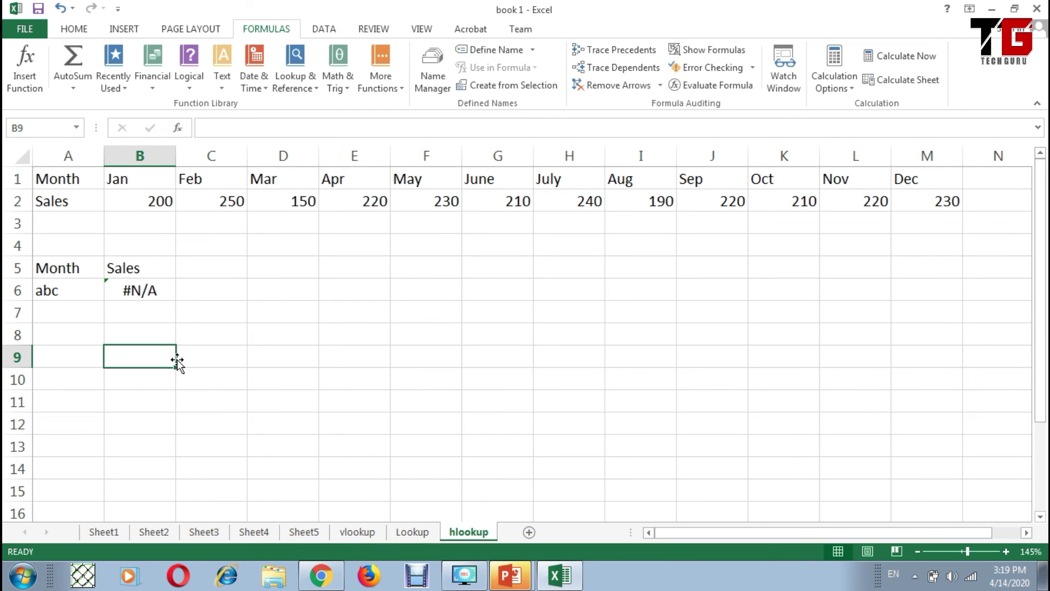
{"action": "key", "text": "Right"}
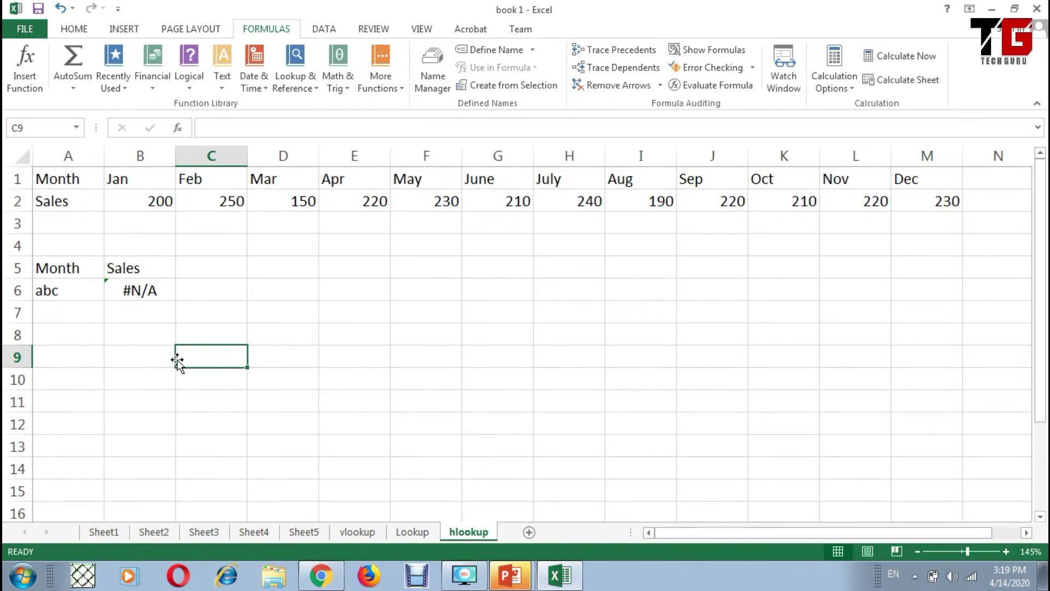
{"action": "key", "text": "Up"}
{"action": "key", "text": "Up"}
{"action": "key", "text": "Up"}
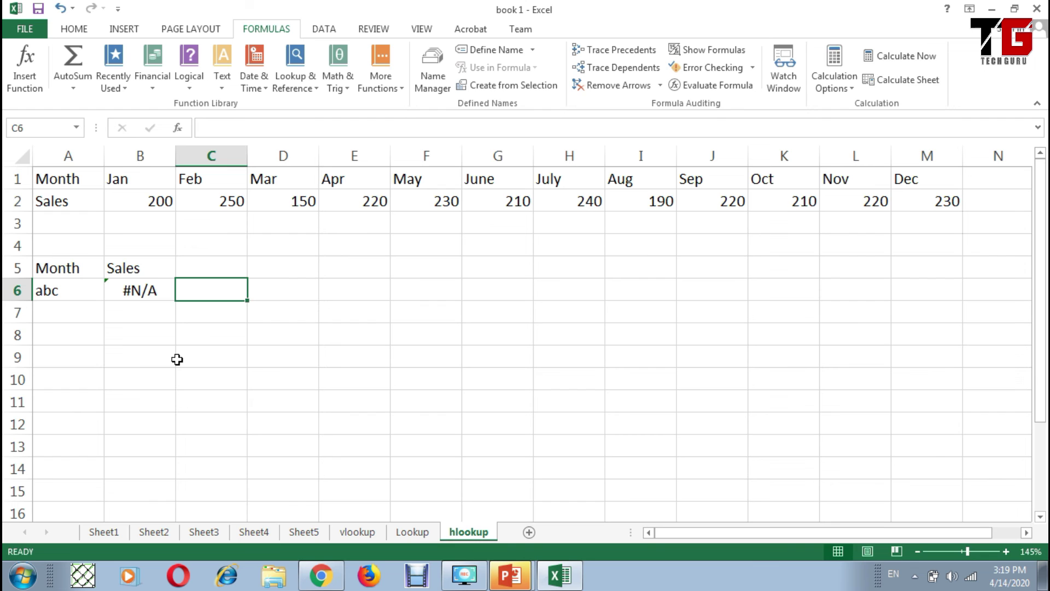
{"action": "type", "text": "=if"}
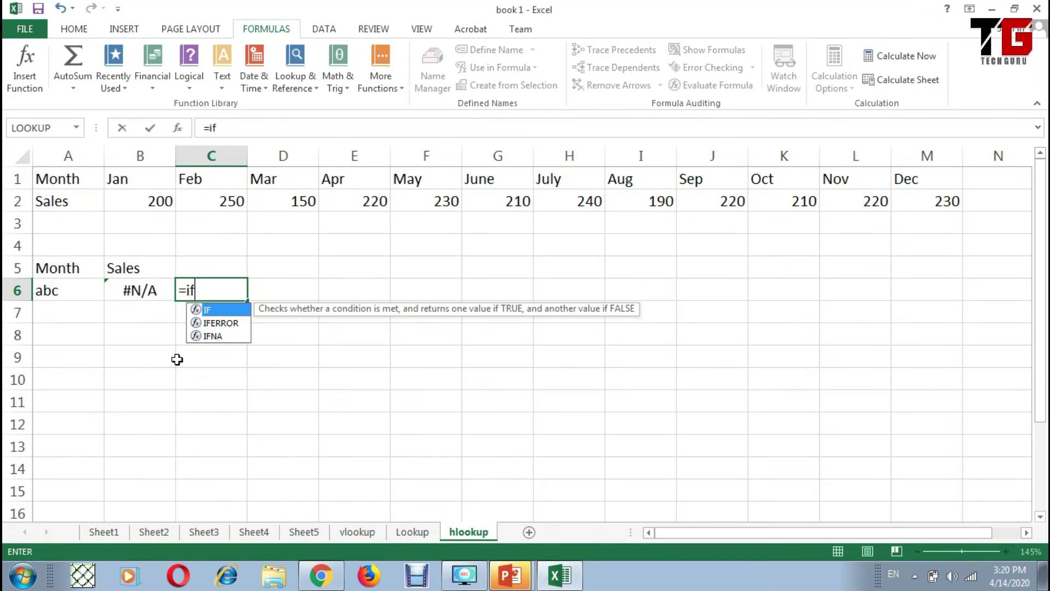
{"action": "type", "text": "error"}
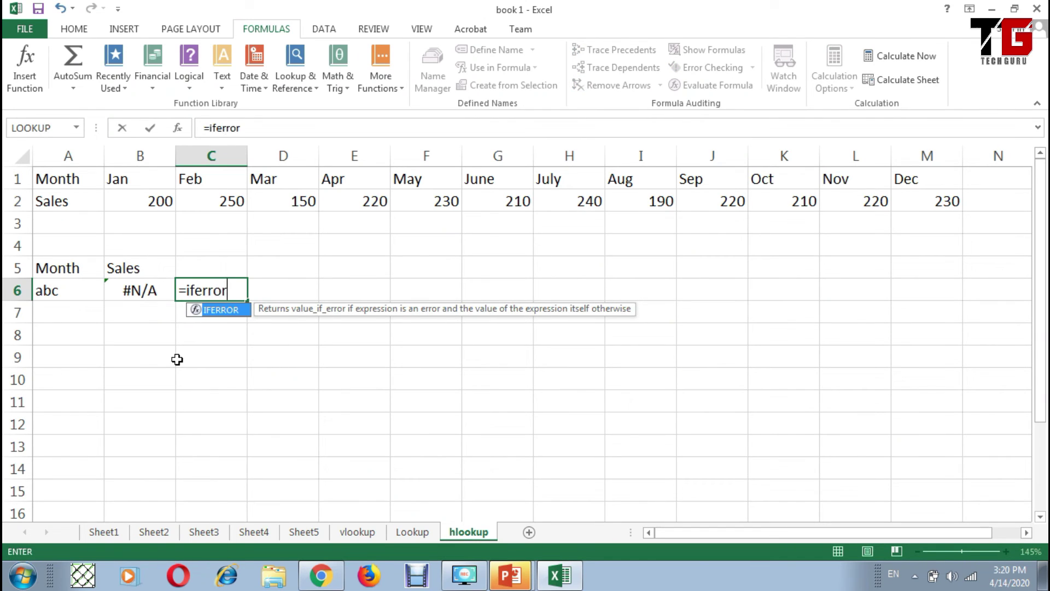
{"action": "type", "text": "("}
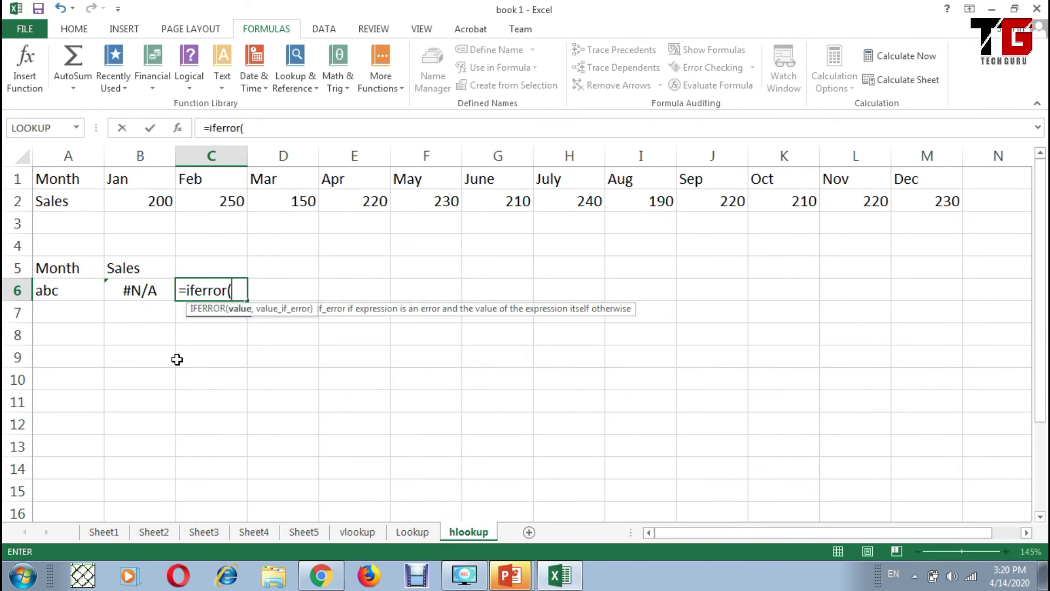
{"action": "left_click", "coordinate": [124, 290]}
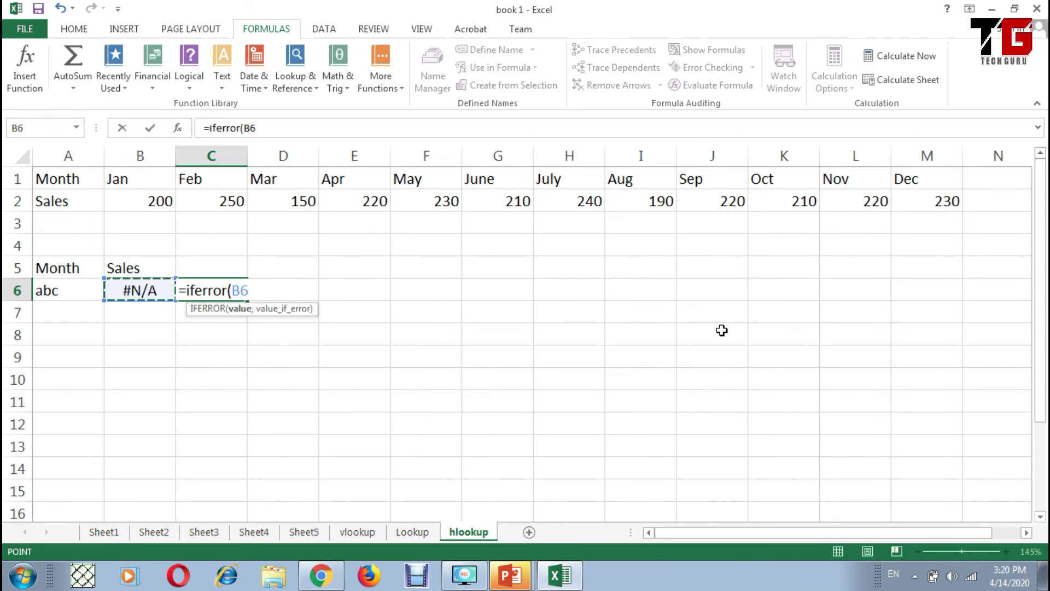
{"action": "type", "text": ","}
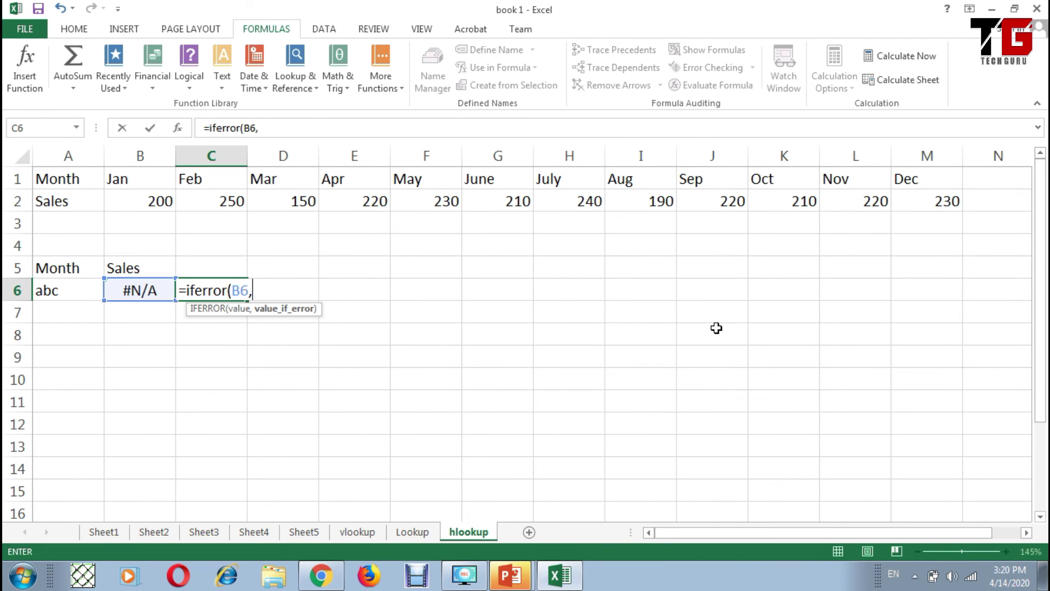
{"action": "type", "text": "\"Please"}
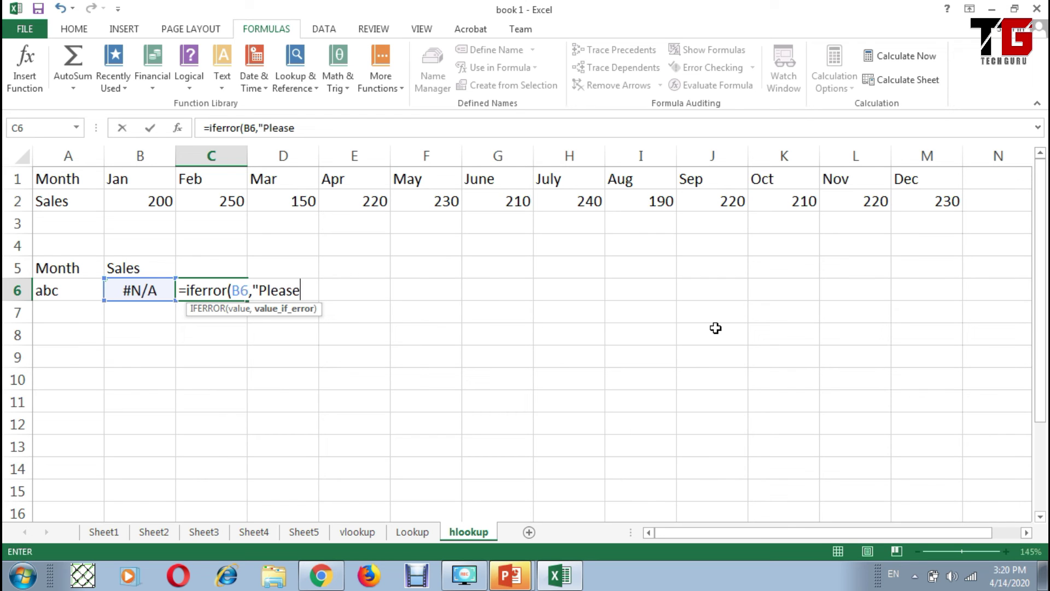
{"action": "type", "text": " enter val"}
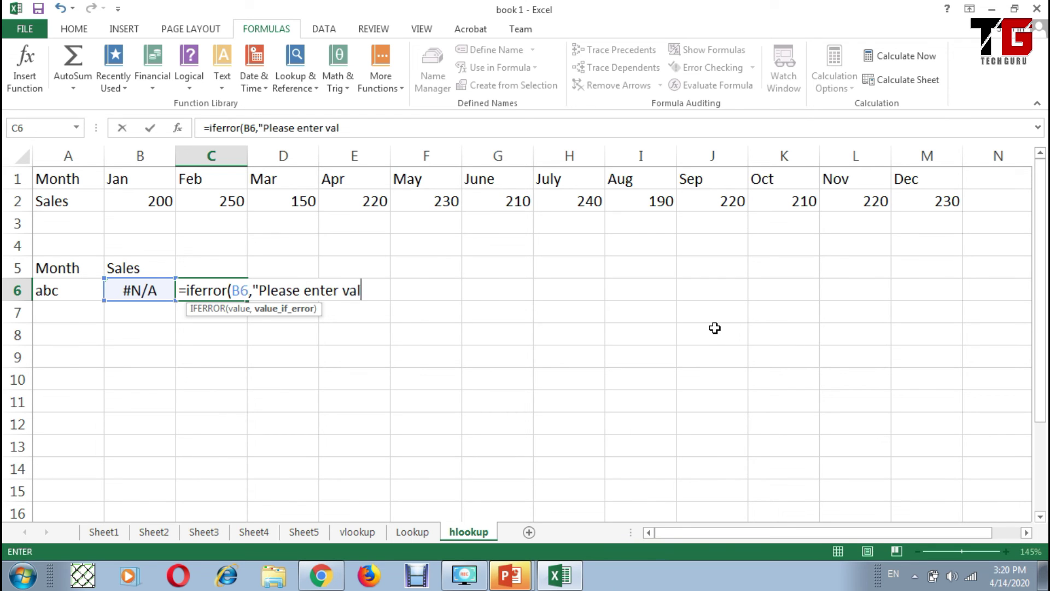
{"action": "type", "text": "id value\""}
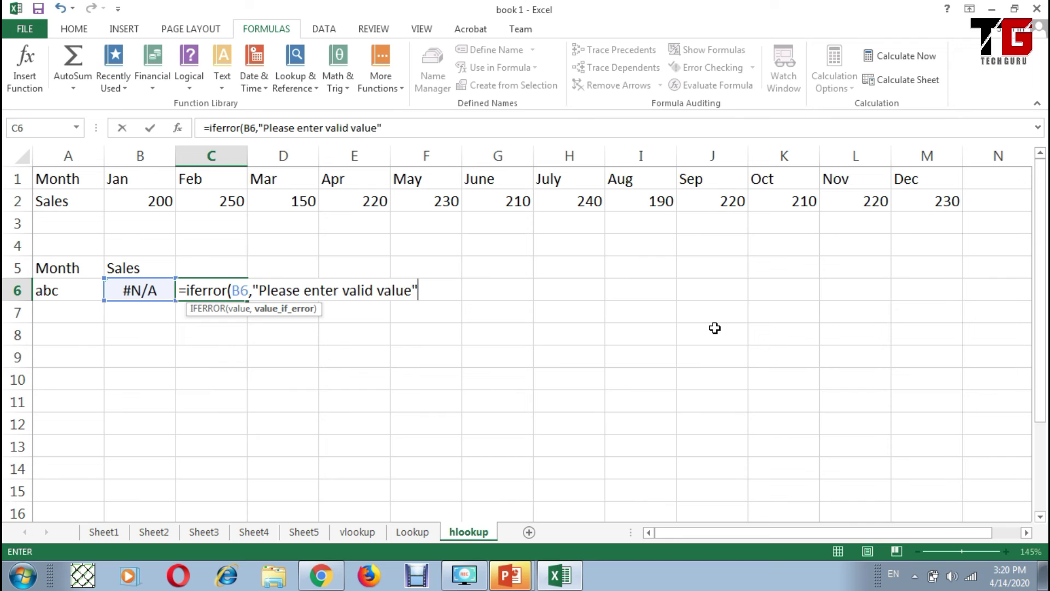
{"action": "type", "text": ")"}
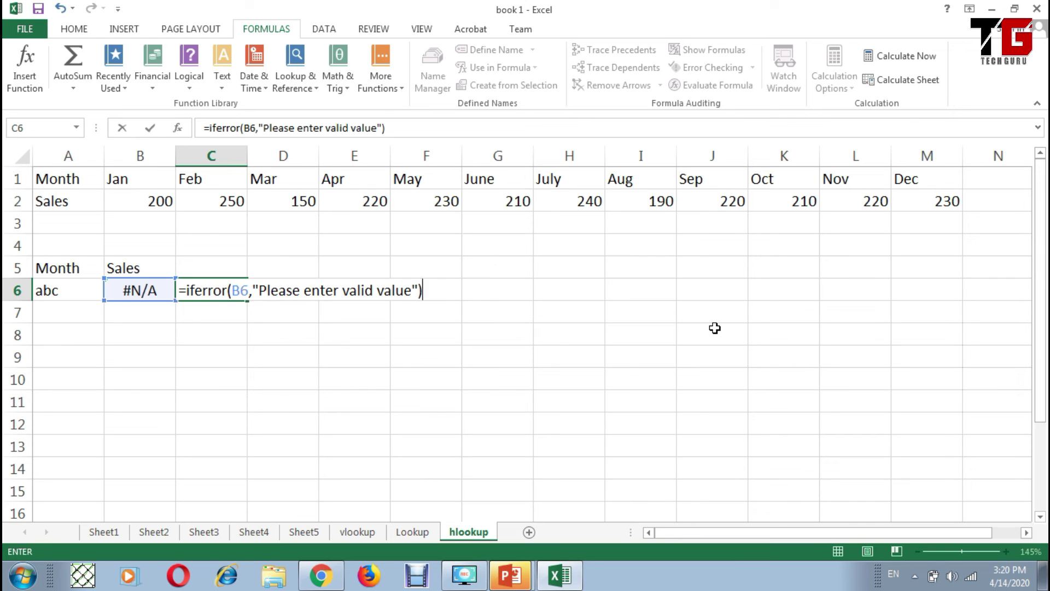
{"action": "key", "text": "Return"}
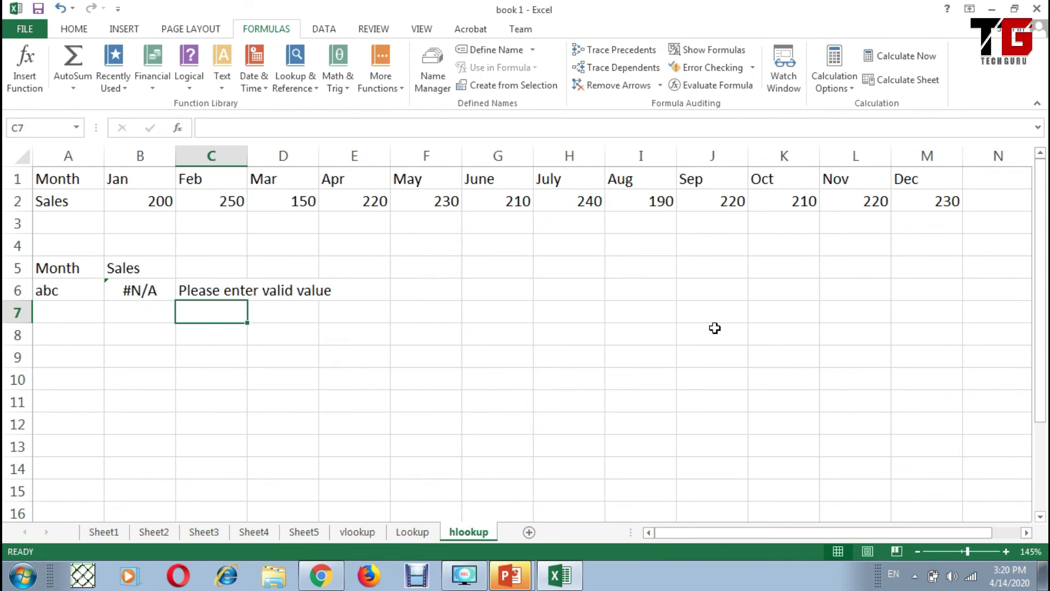
{"action": "key", "text": "Up"}
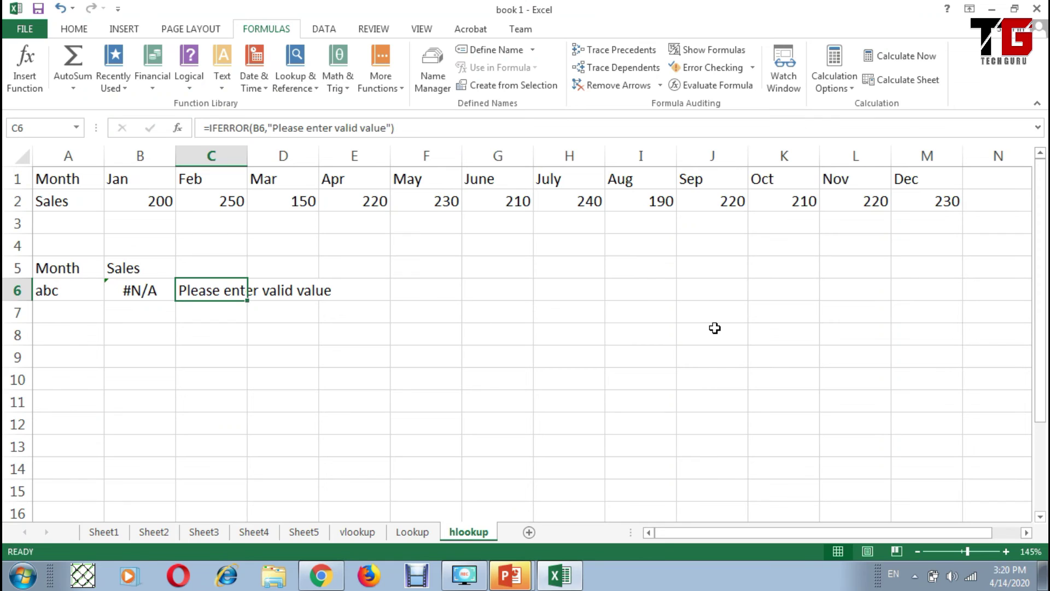
Set the lookup month in A6 to May and check the IFERROR result in C6.
{"action": "left_click", "coordinate": [73, 290]}
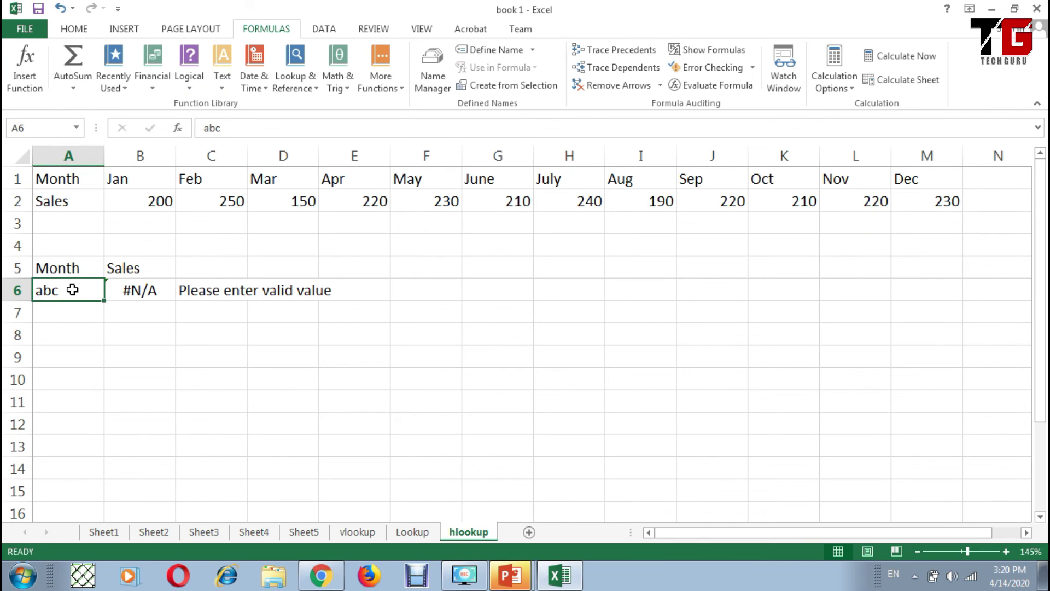
{"action": "key", "text": "Right"}
{"action": "key", "text": "Right"}
{"action": "key", "text": "Left"}
{"action": "key", "text": "Left"}
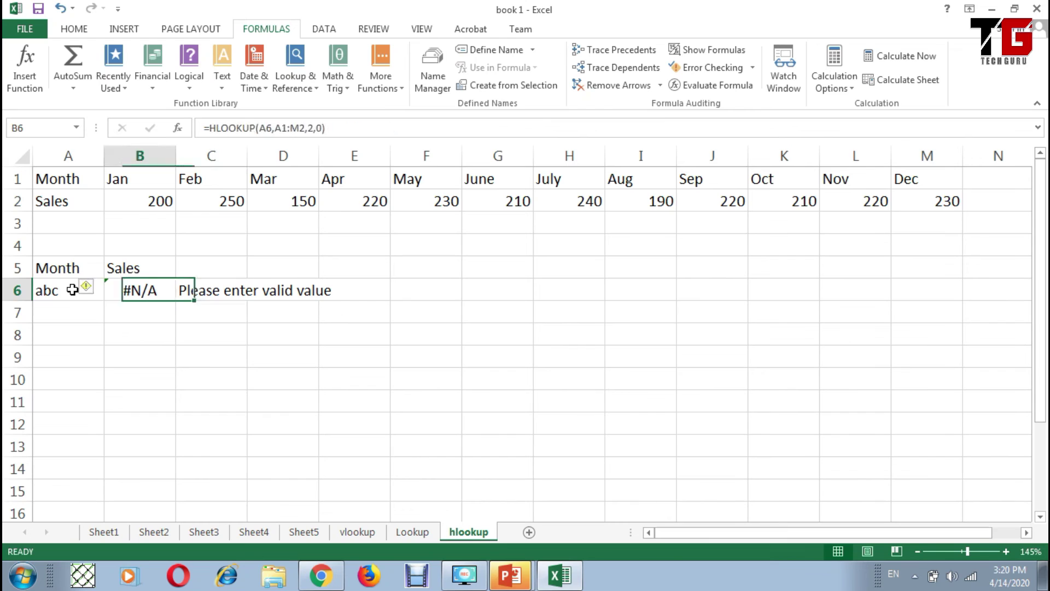
{"action": "type", "text": "May"}
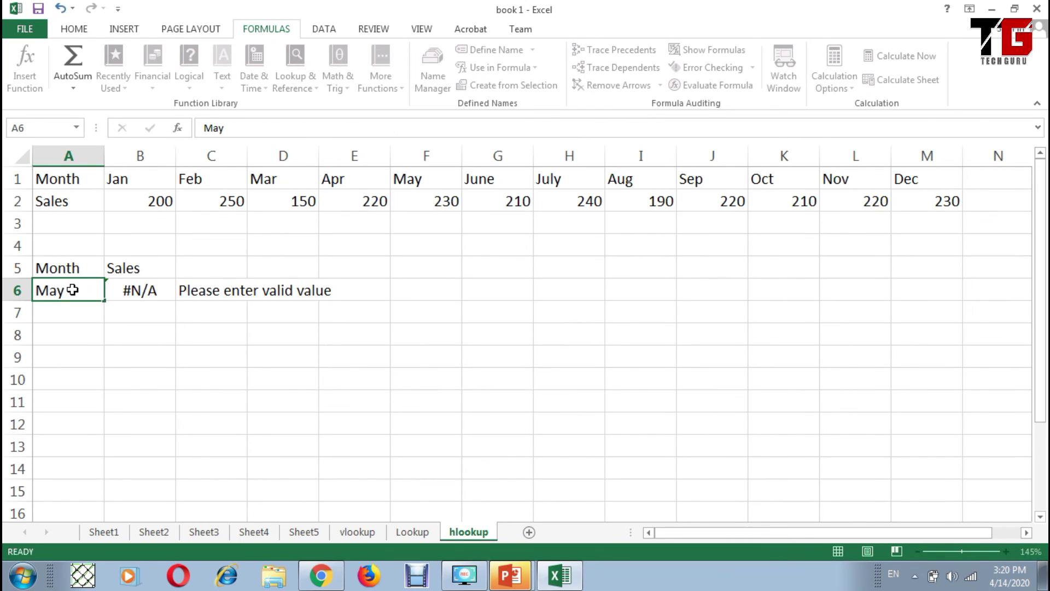
{"action": "key", "text": "Return"}
{"action": "key", "text": "Up"}
{"action": "key", "text": "Right"}
{"action": "key", "text": "Right"}
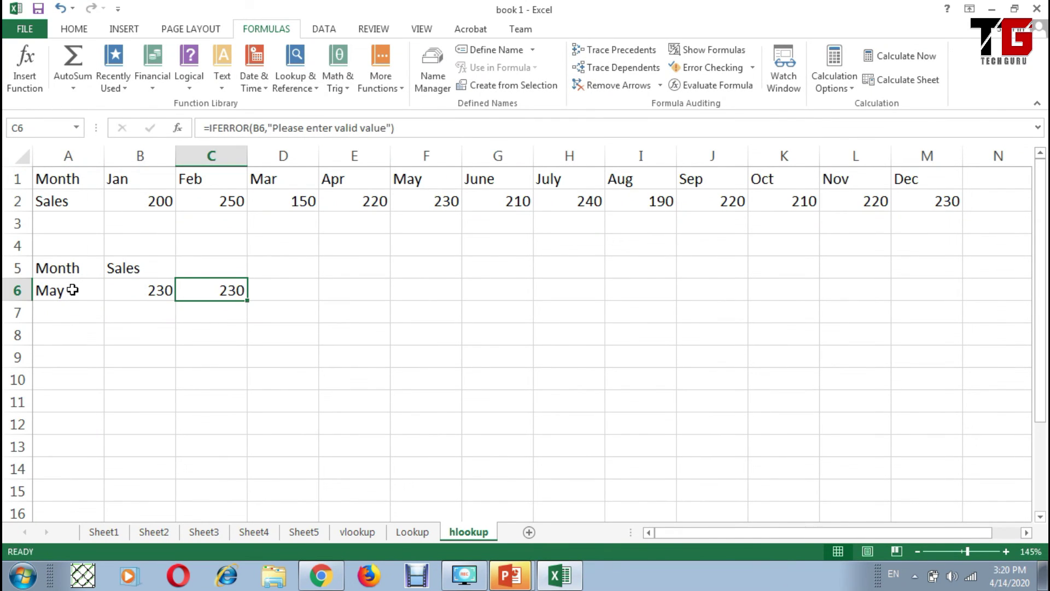
Replace the lookup month in A6 with the invalid text sdfsdf and check the IFERROR result in C6.
{"action": "key", "text": "Left"}
{"action": "key", "text": "Left"}
{"action": "type", "text": "sdfsdf"}
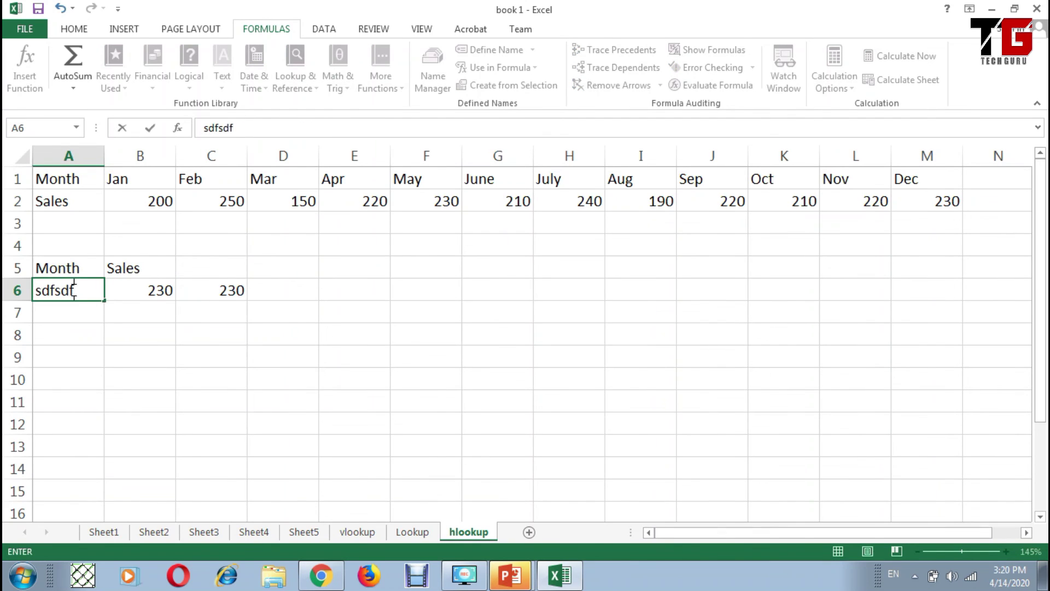
{"action": "key", "text": "Return"}
{"action": "key", "text": "Up"}
{"action": "key", "text": "Right"}
{"action": "key", "text": "Right"}
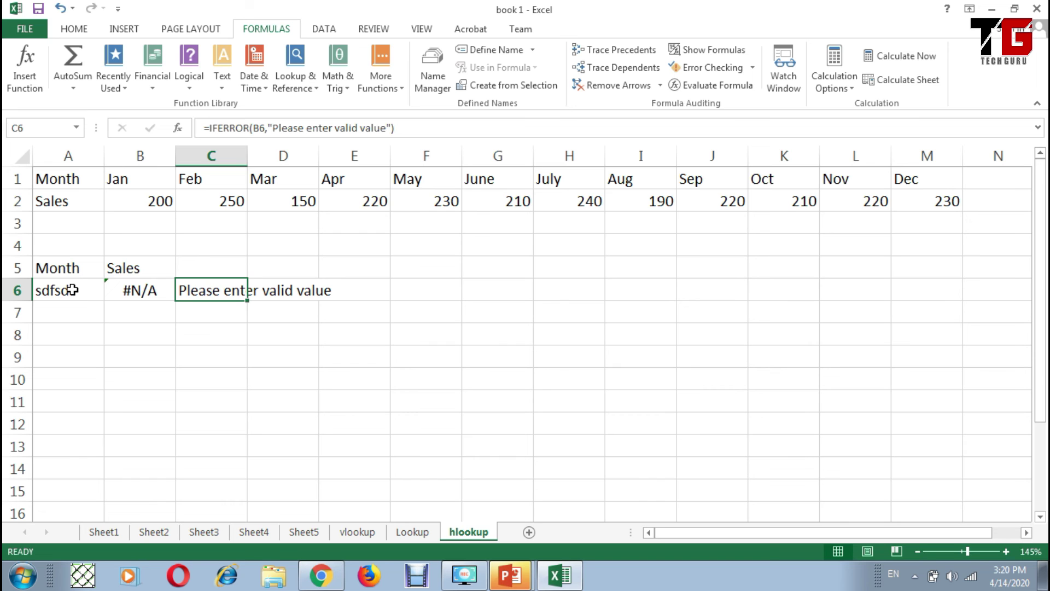
Wrap the HLOOKUP formula in B6 in IFERROR, with "Plz enter valid month name" as the value returned on error.
{"action": "left_click", "coordinate": [137, 290]}
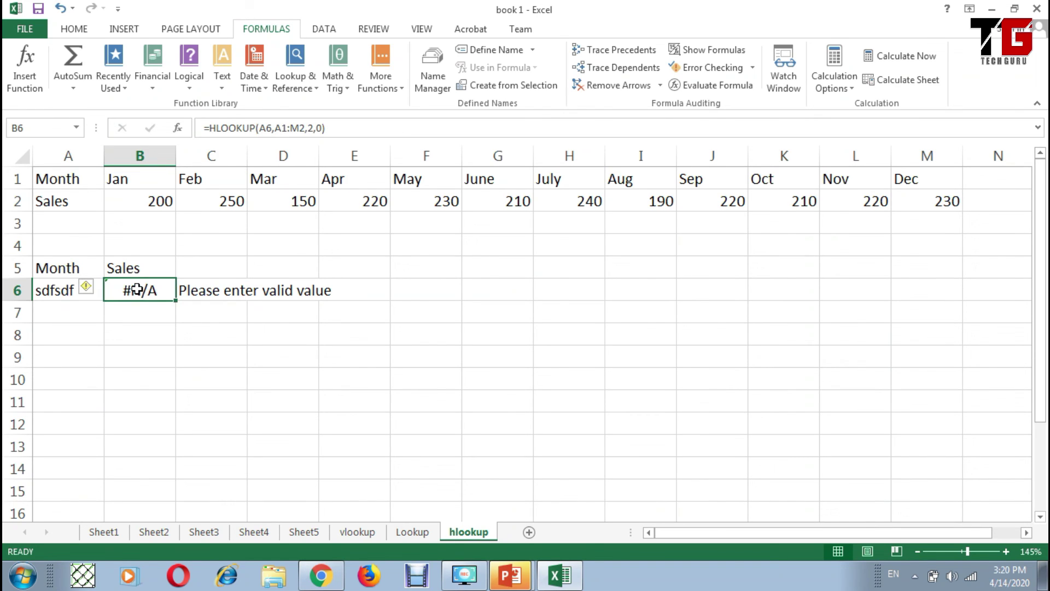
{"action": "double_click", "coordinate": [137, 290]}
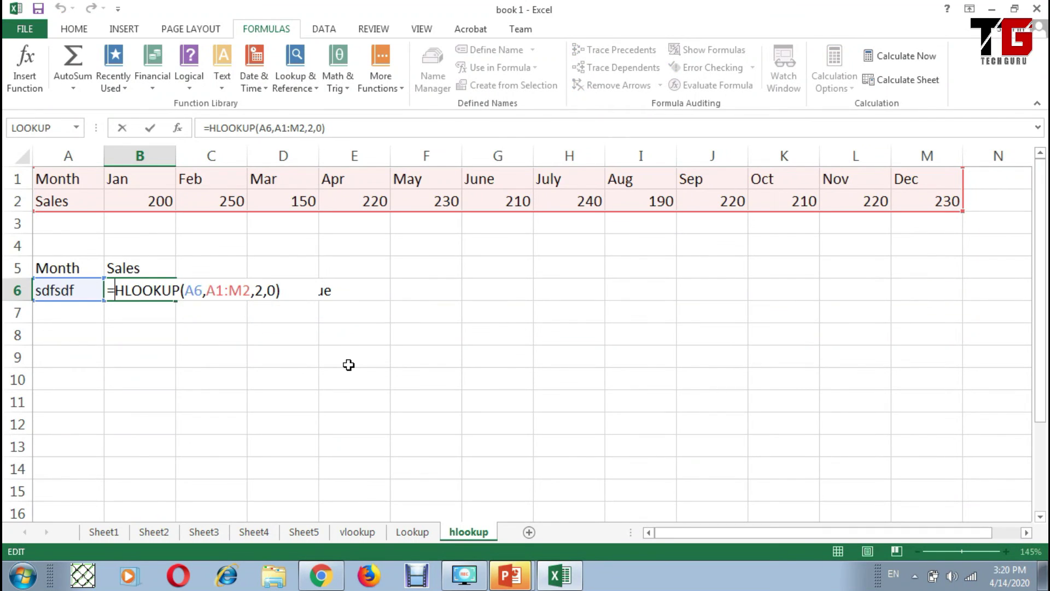
{"action": "type", "text": "ifer"}
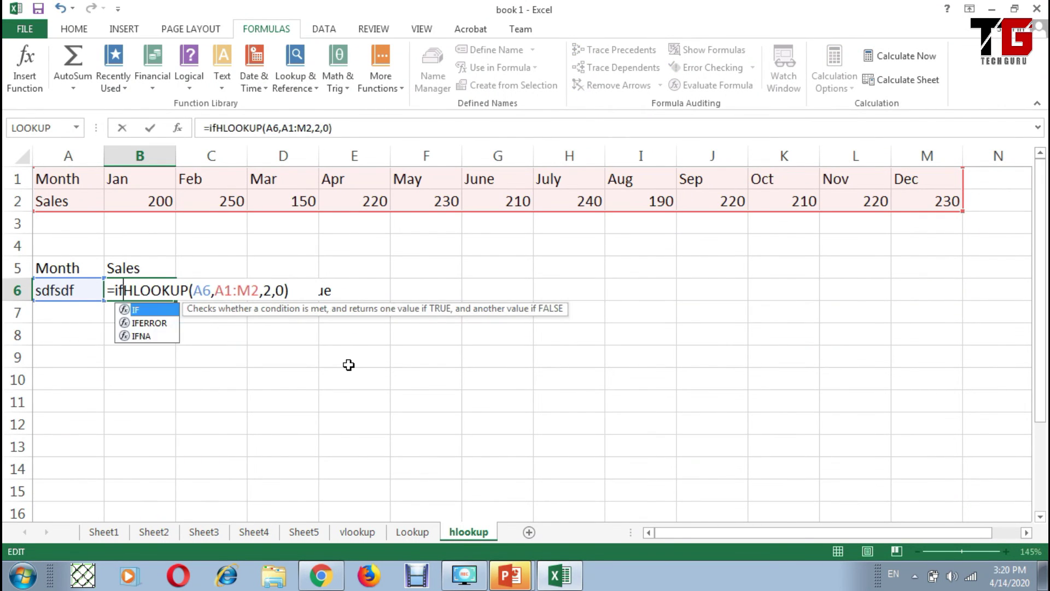
{"action": "type", "text": "r"}
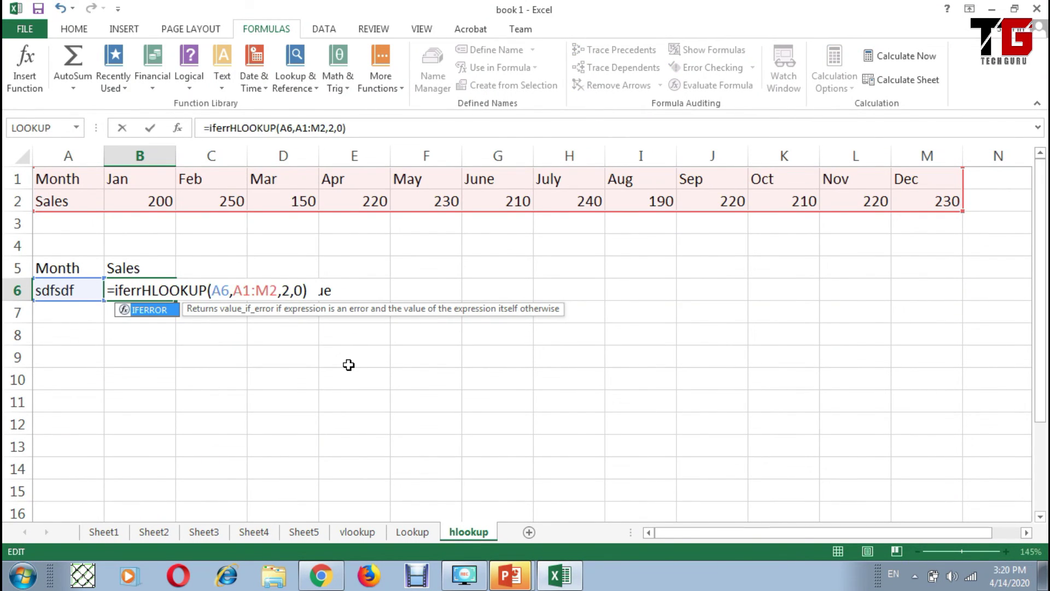
{"action": "type", "text": "or("}
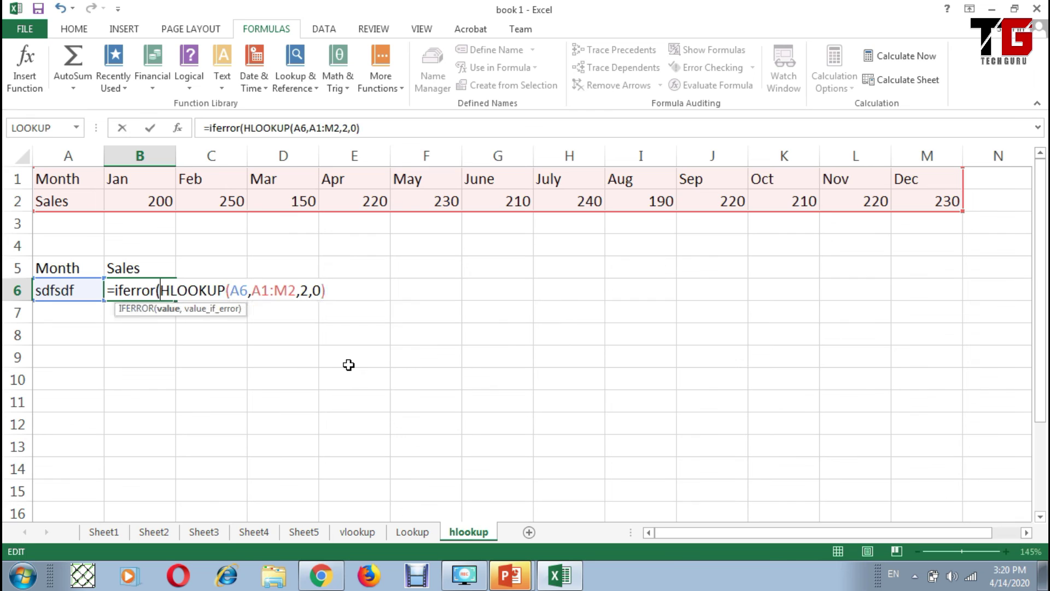
{"action": "key", "text": "Right"}
{"action": "key", "text": "Right"}
{"action": "key", "text": "Right"}
{"action": "key", "text": "Right"}
{"action": "key", "text": "Right"}
{"action": "key", "text": "Right"}
{"action": "key", "text": "Right"}
{"action": "key", "text": "Right"}
{"action": "key", "text": "Right"}
{"action": "key", "text": "Right"}
{"action": "key", "text": "Right"}
{"action": "key", "text": "Right"}
{"action": "key", "text": "Right"}
{"action": "key", "text": "Right"}
{"action": "key", "text": "Right"}
{"action": "key", "text": "Right"}
{"action": "key", "text": "Right"}
{"action": "key", "text": "Right"}
{"action": "key", "text": "Right"}
{"action": "key", "text": "Right"}
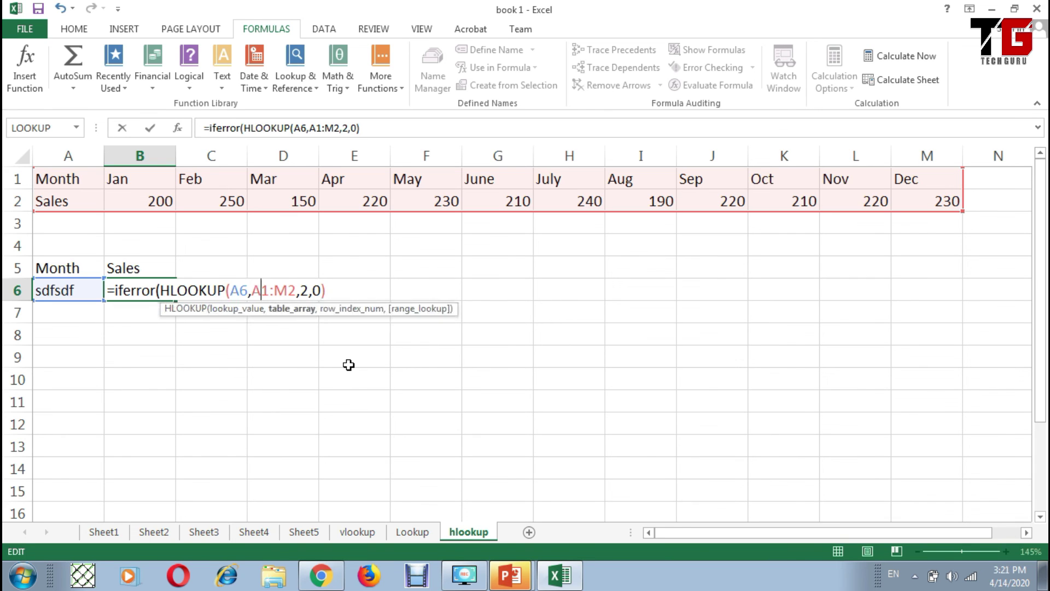
{"action": "key", "text": "Right"}
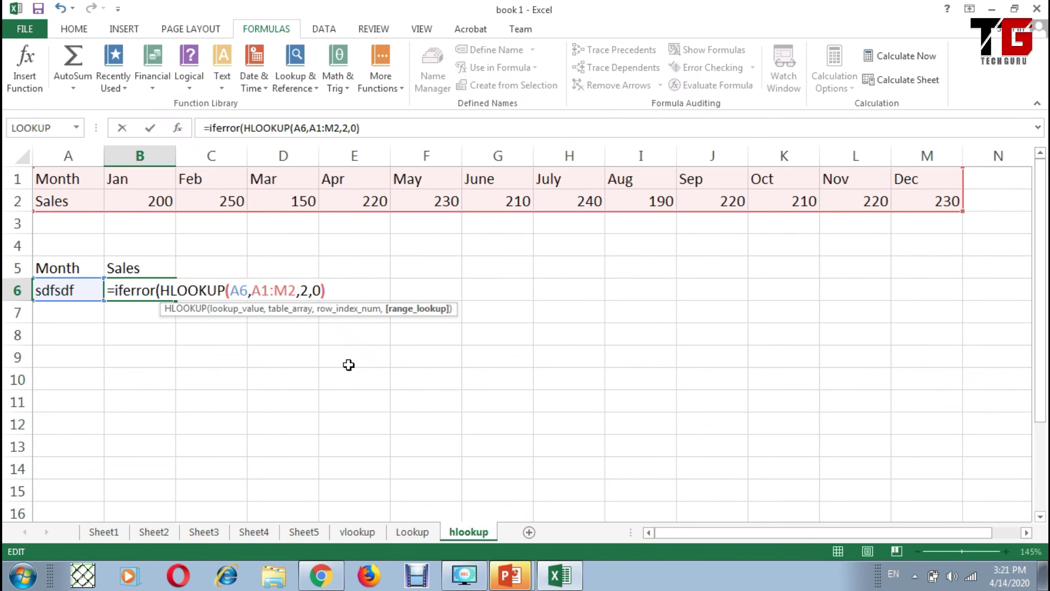
{"action": "type", "text": ","}
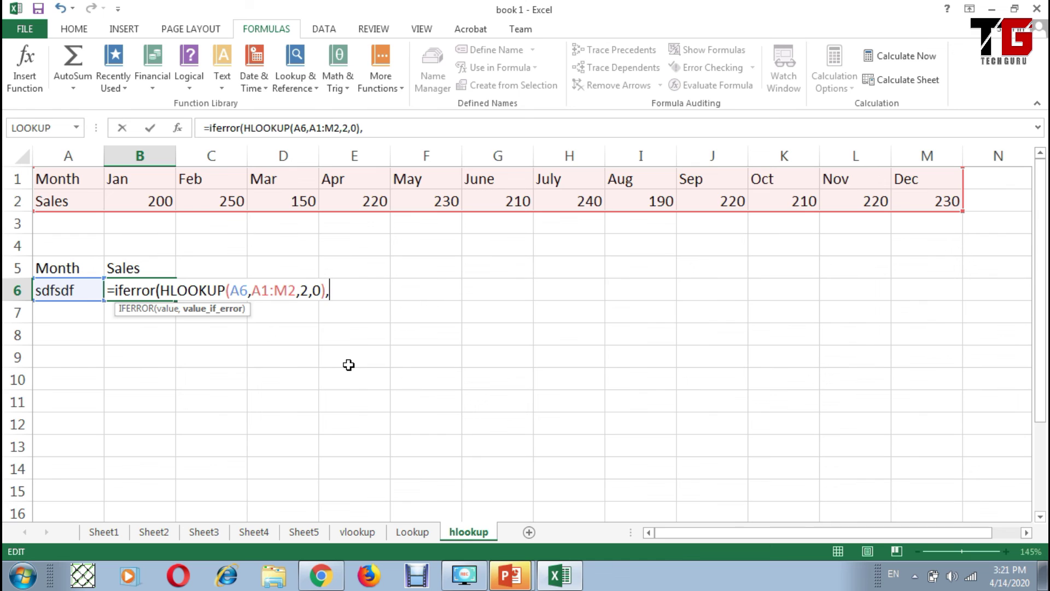
{"action": "type", "text": "\"Plz enter valid m"}
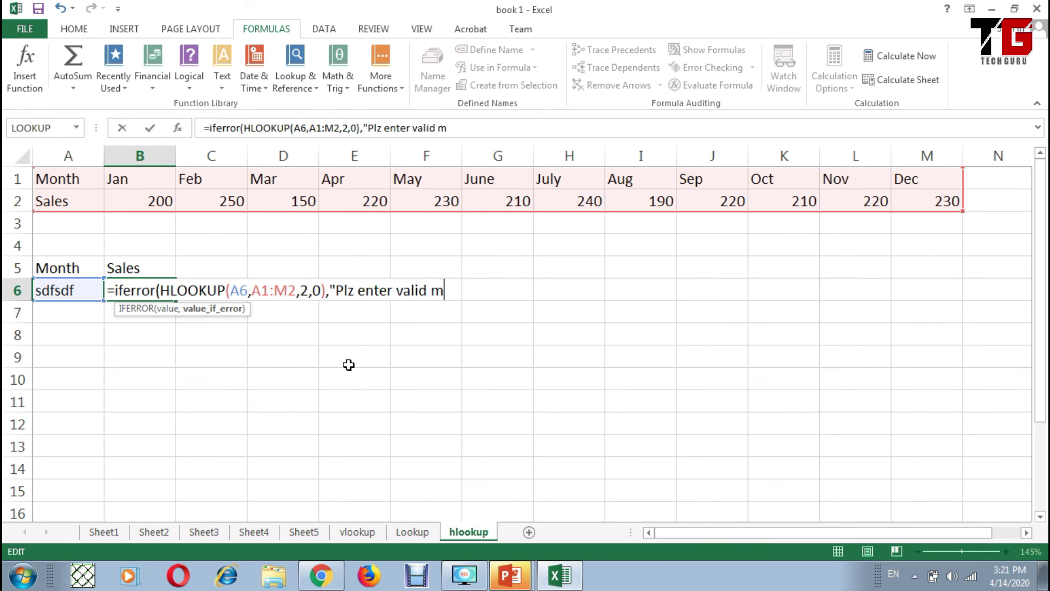
{"action": "type", "text": "onth name\""}
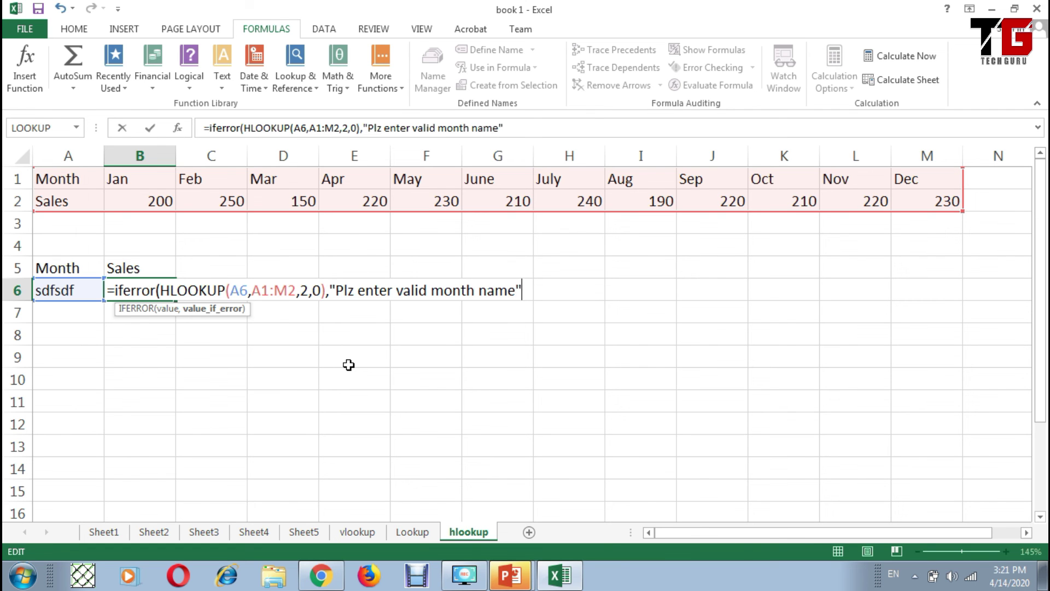
{"action": "type", "text": ")"}
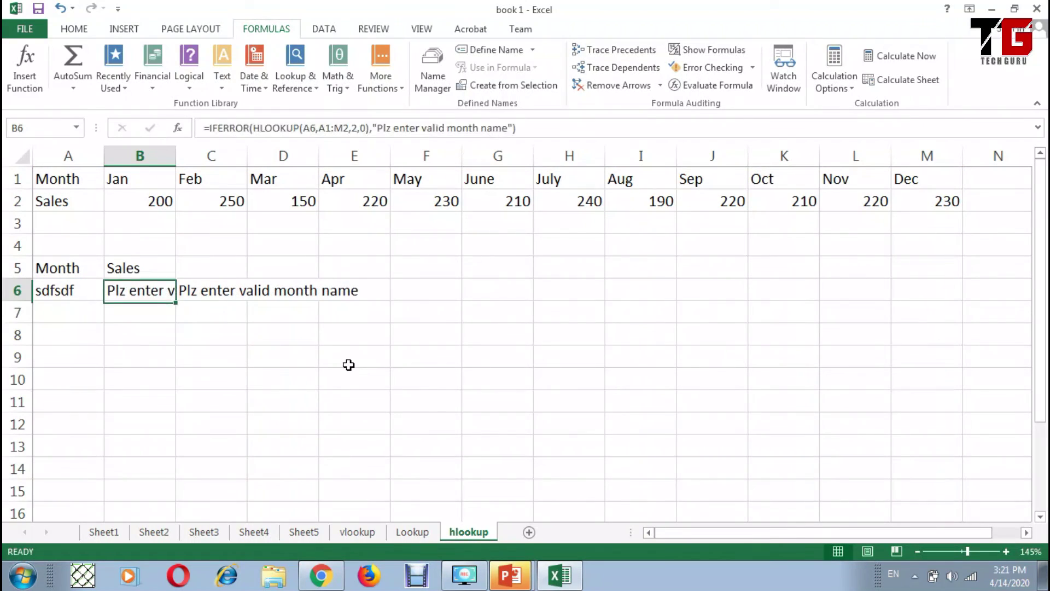
Delete the separate IFERROR formula from C6.
{"action": "key", "text": "Right"}
{"action": "key", "text": "Delete"}
{"action": "key", "text": "Left"}
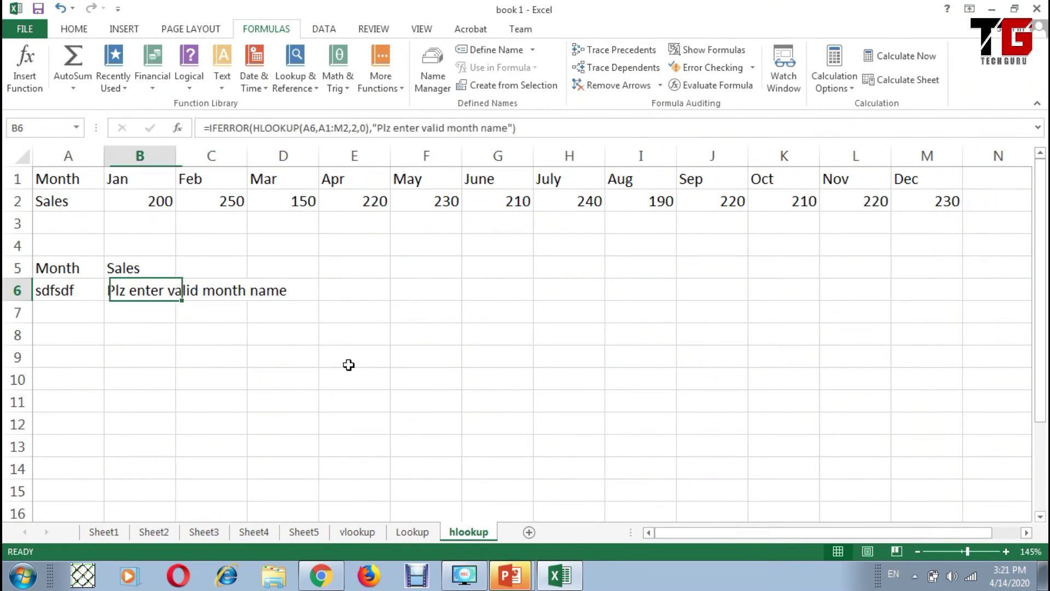
Set the lookup month in A6 to May and check the combined formula's result in B6.
{"action": "key", "text": "Left"}
{"action": "type", "text": "May"}
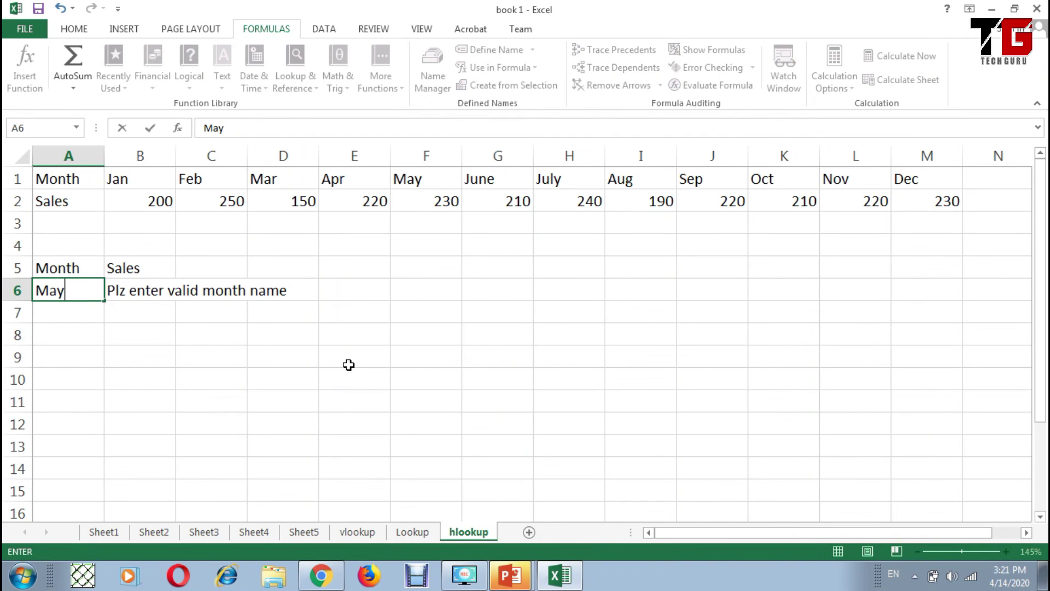
{"action": "key", "text": "Return"}
{"action": "key", "text": "Up"}
{"action": "key", "text": "Right"}
Change the lookup month in A6 to Feb and check the sales result in B6.
{"action": "key", "text": "Left"}
{"action": "type", "text": "Feb"}
{"action": "key", "text": "Return"}
{"action": "key", "text": "Up"}
{"action": "key", "text": "Right"}
Replace the lookup month in A6 with the invalid text Abc and check the result beside it.
{"action": "key", "text": "Left"}
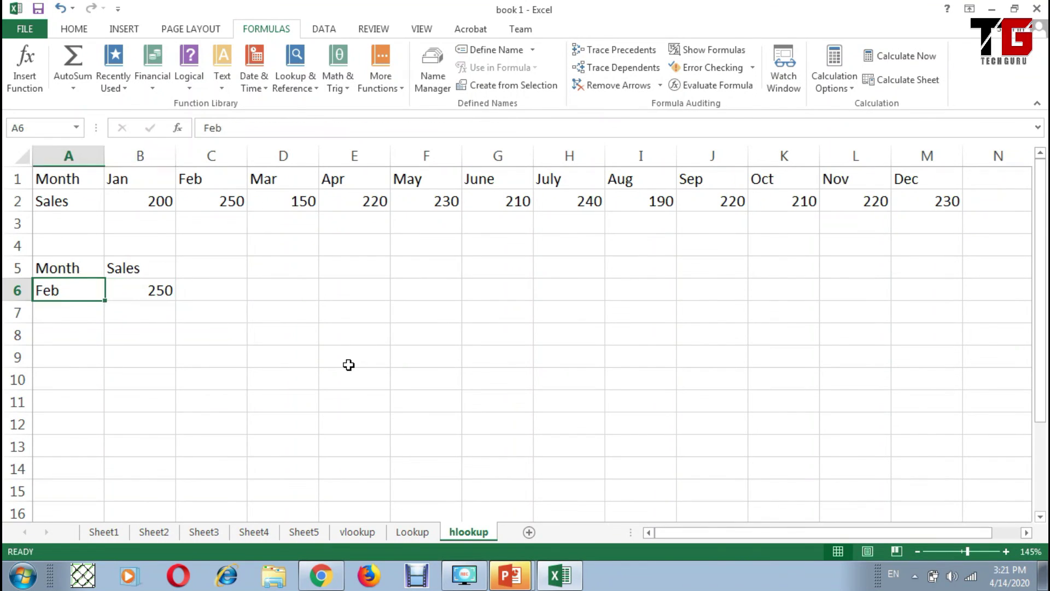
{"action": "type", "text": "Abc"}
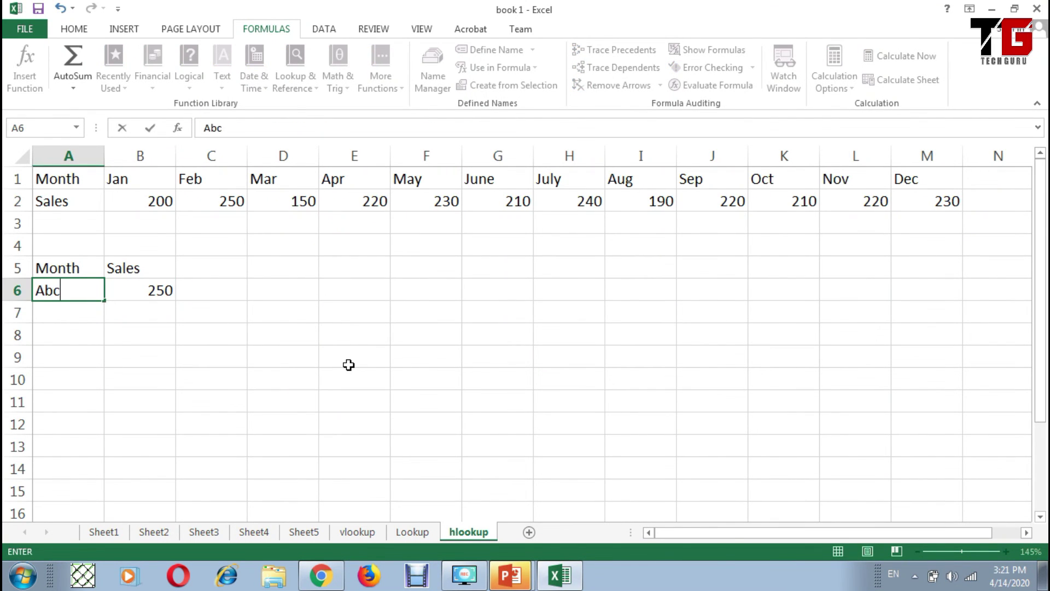
{"action": "key", "text": "Return"}
{"action": "key", "text": "Up"}
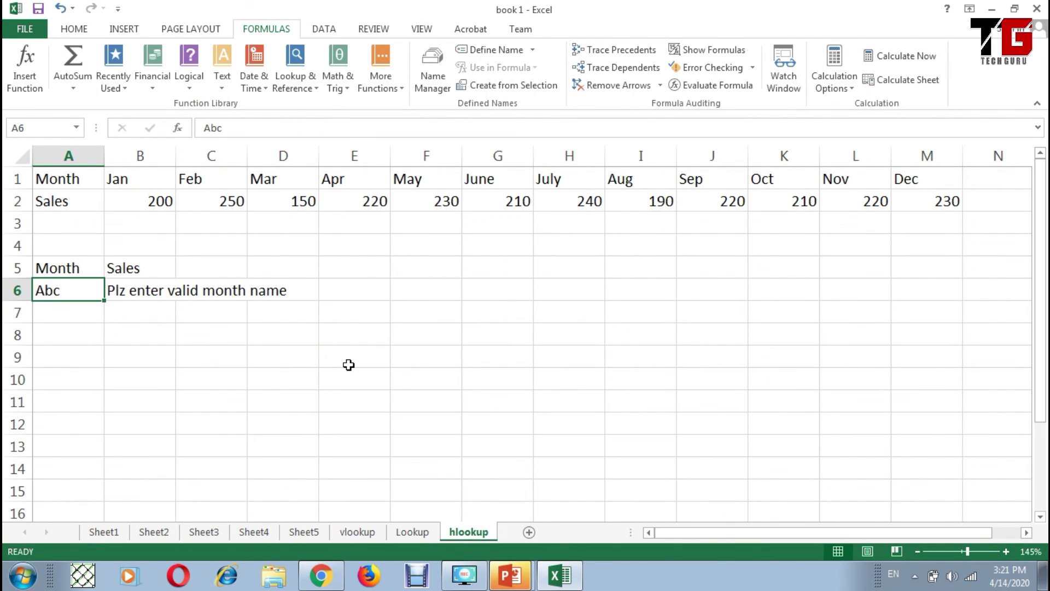
Go over the HLOOKUP arguments in B6's formula, marking lookup cell A6, table A1:M2, row index 2 and exact match 0.
{"action": "key", "text": "Right"}
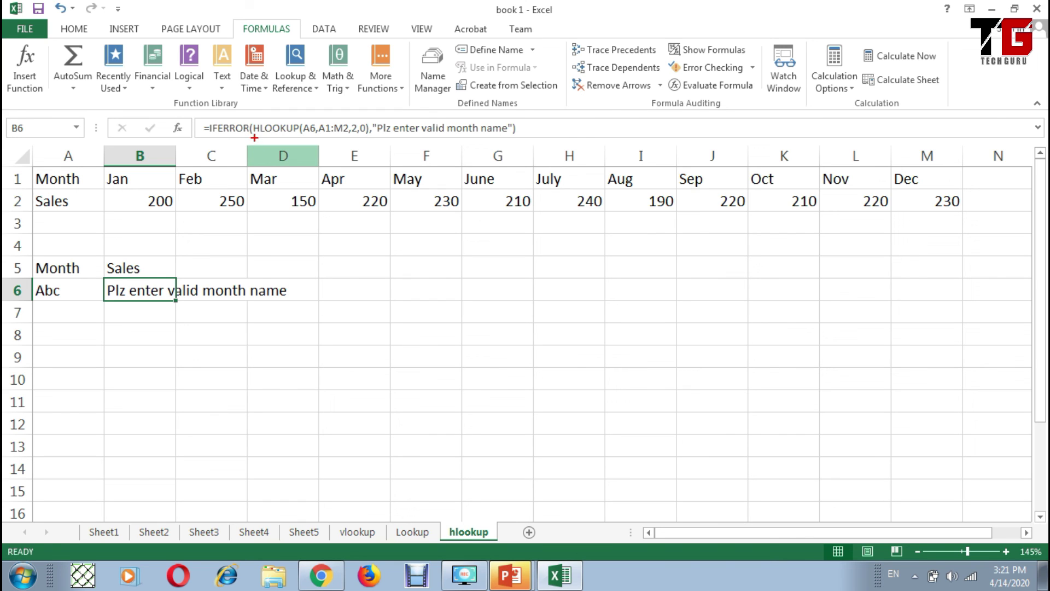
{"action": "left_click_drag", "start_coordinate": [254, 137], "coordinate": [380, 143]}
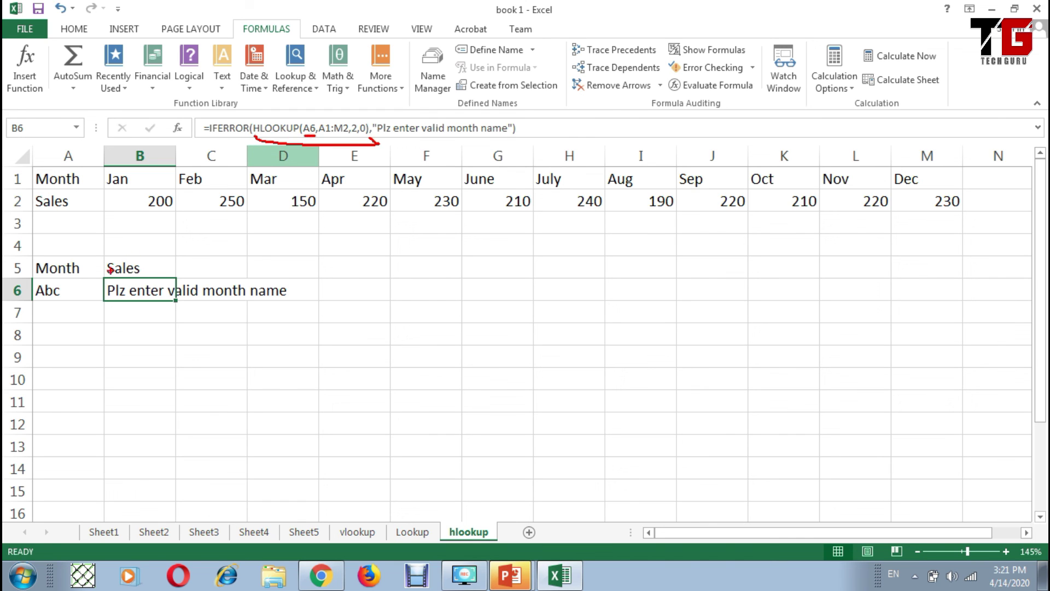
{"action": "mouse_move", "coordinate": [71, 280]}
{"action": "left_mouse_down"}
{"action": "mouse_move", "coordinate": [41, 279]}
{"action": "mouse_move", "coordinate": [70, 280]}
{"action": "left_mouse_up"}
{"action": "left_click_drag", "start_coordinate": [320, 135], "coordinate": [338, 137]}
{"action": "mouse_move", "coordinate": [32, 163]}
{"action": "left_mouse_down"}
{"action": "mouse_move", "coordinate": [54, 192]}
{"action": "mouse_move", "coordinate": [322, 241]}
{"action": "mouse_move", "coordinate": [779, 260]}
{"action": "left_mouse_up"}
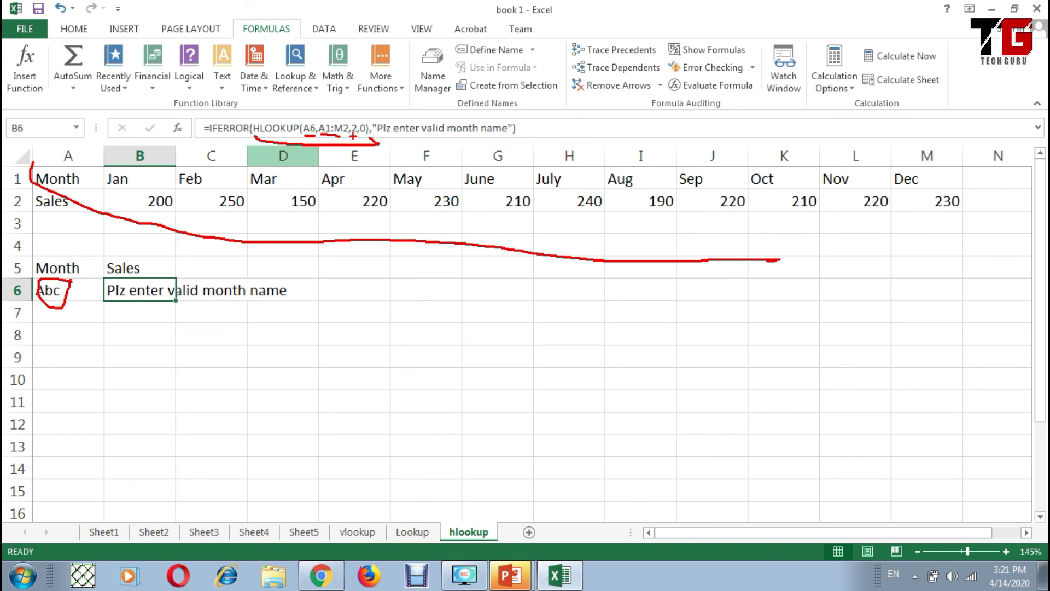
{"action": "left_click_drag", "start_coordinate": [354, 135], "coordinate": [357, 270]}
{"action": "mouse_move", "coordinate": [1, 202]}
{"action": "left_mouse_down"}
{"action": "mouse_move", "coordinate": [65, 209]}
{"action": "mouse_move", "coordinate": [51, 225]}
{"action": "left_mouse_up"}
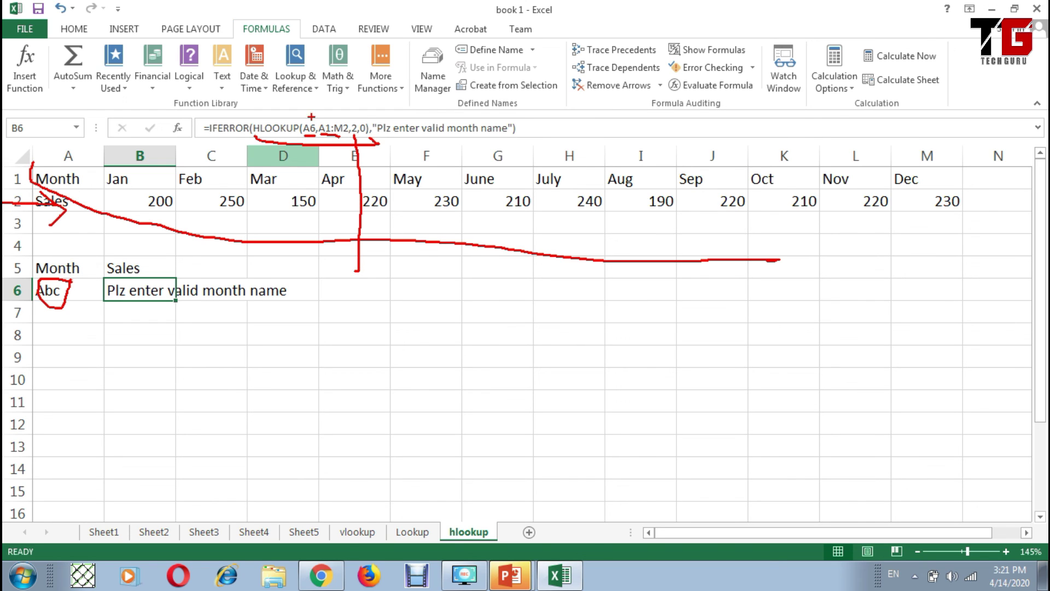
{"action": "left_click_drag", "start_coordinate": [365, 120], "coordinate": [357, 130]}
{"action": "key", "text": "Escape"}
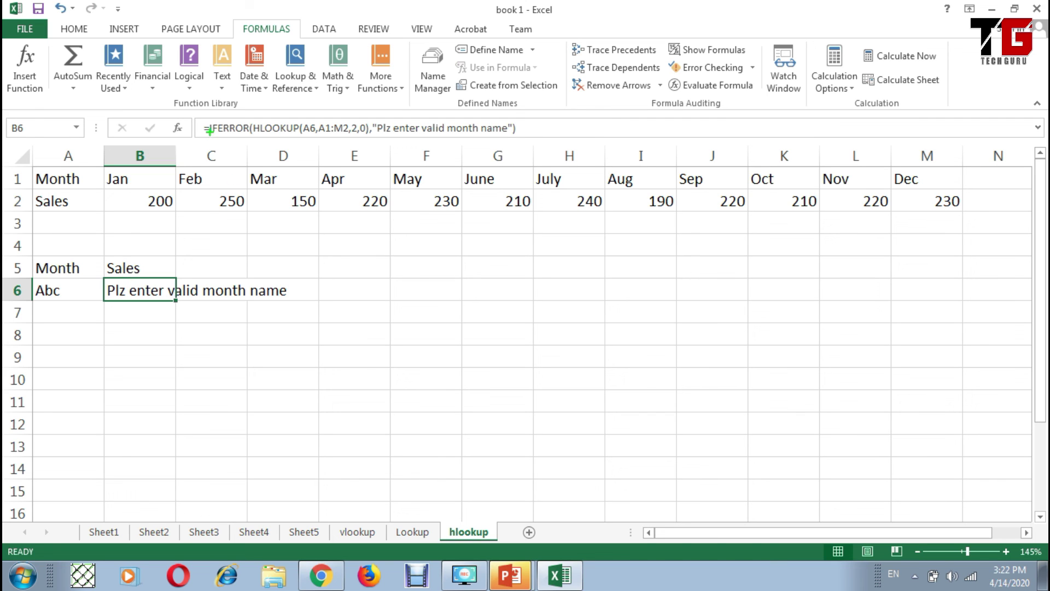
Examine the IFERROR structure in B6's formula, marking the nested HLOOKUP value and the error message text.
{"action": "left_click_drag", "start_coordinate": [209, 133], "coordinate": [366, 135]}
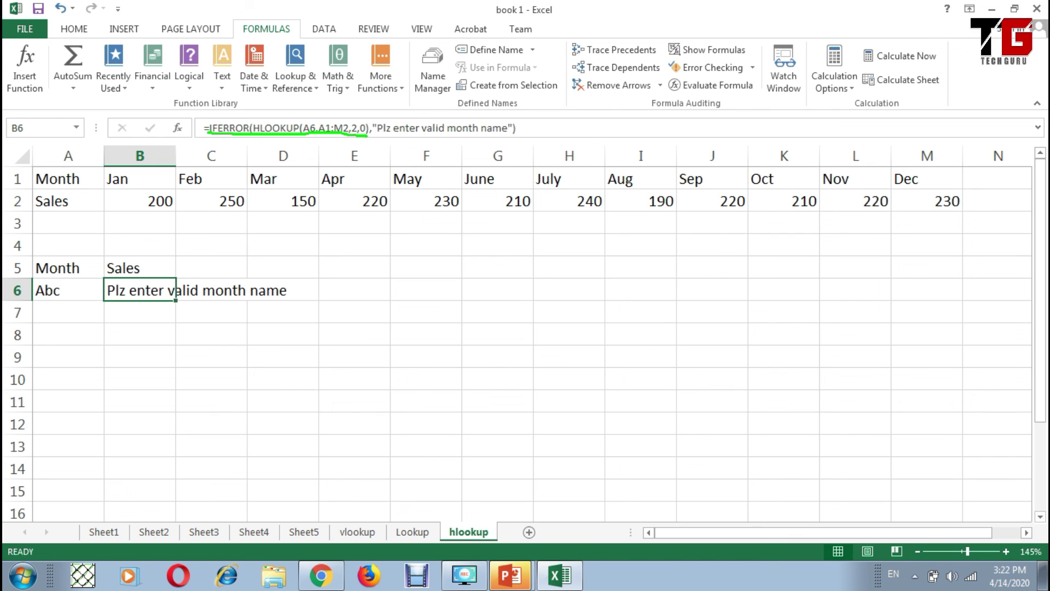
{"action": "mouse_move", "coordinate": [376, 117]}
{"action": "left_mouse_down"}
{"action": "mouse_move", "coordinate": [369, 131]}
{"action": "mouse_move", "coordinate": [398, 141]}
{"action": "mouse_move", "coordinate": [495, 140]}
{"action": "mouse_move", "coordinate": [504, 117]}
{"action": "mouse_move", "coordinate": [408, 106]}
{"action": "mouse_move", "coordinate": [370, 120]}
{"action": "left_mouse_up"}
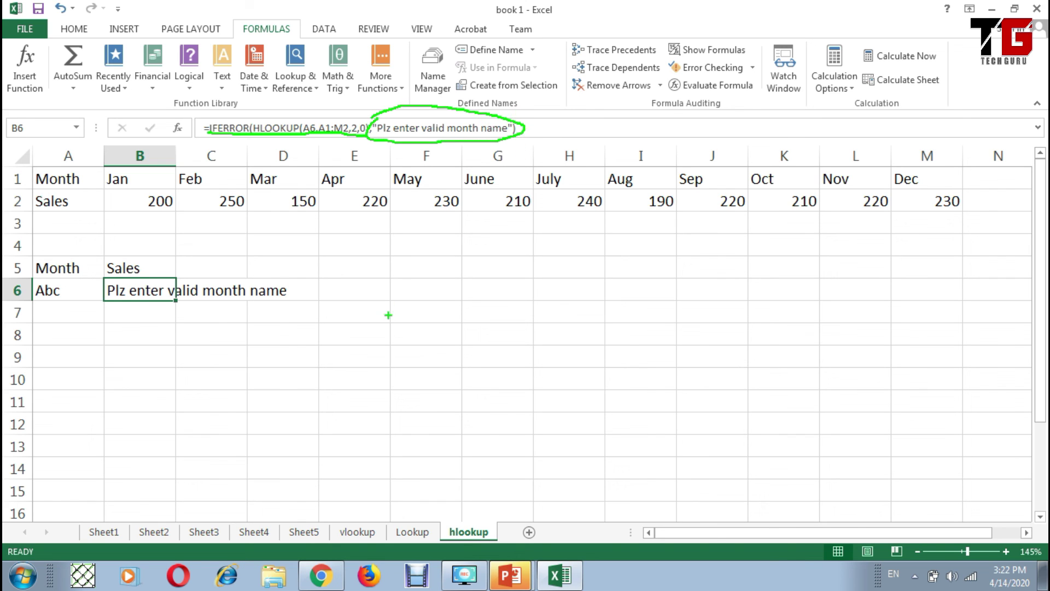
{"action": "key", "text": "Escape"}
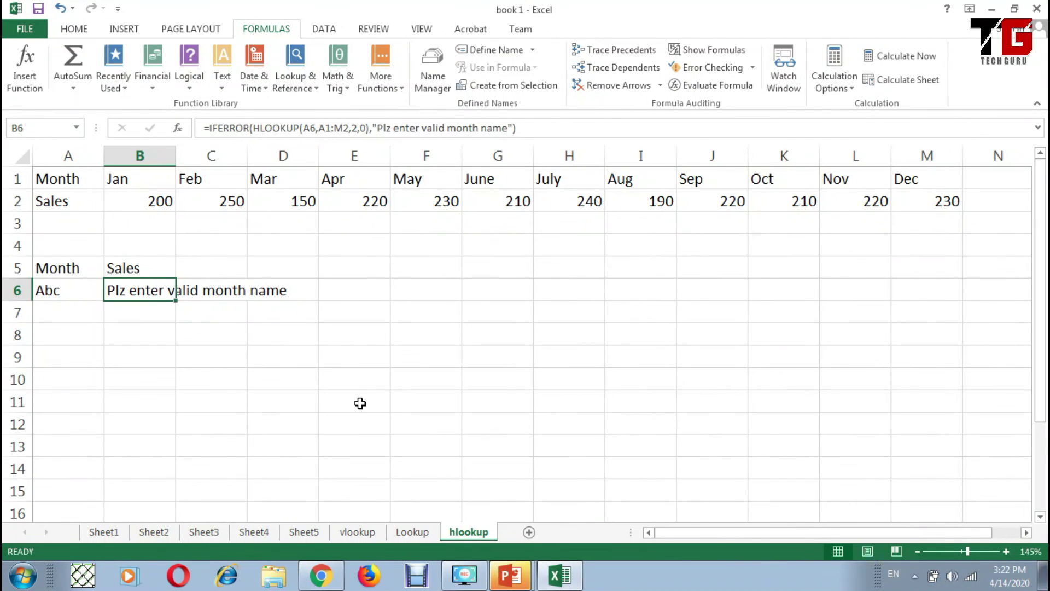